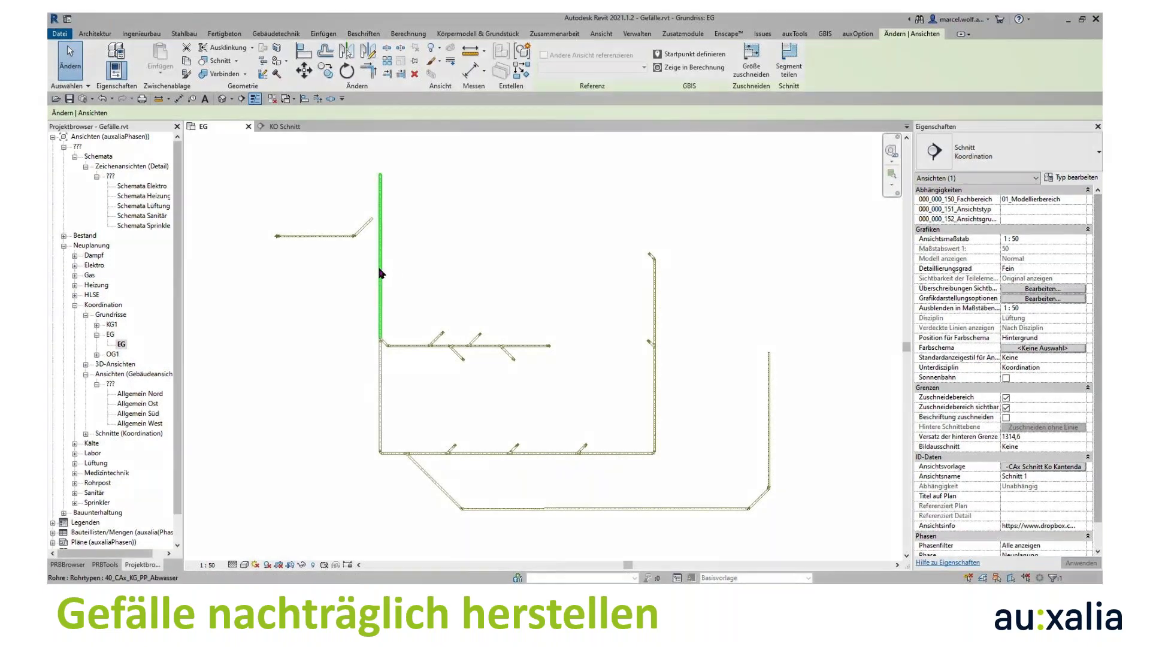
# Step: Select the whole connected sewage network and apply a 1,0000% slope with Neigung
pyautogui.press('Tab')
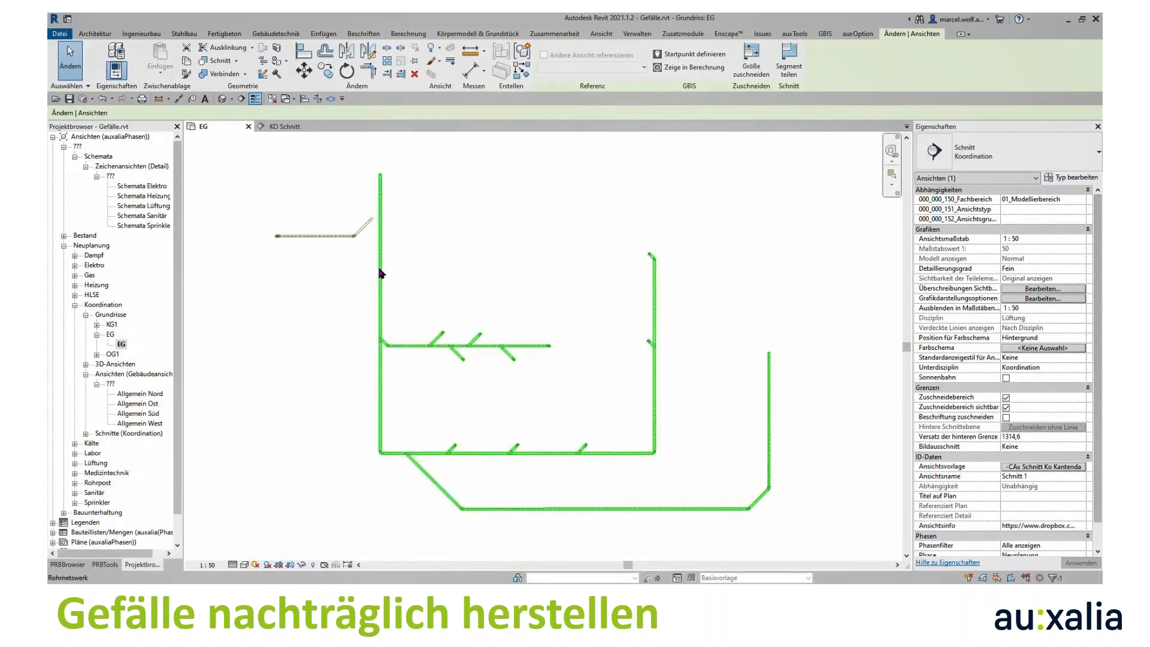
pyautogui.click(380, 274)
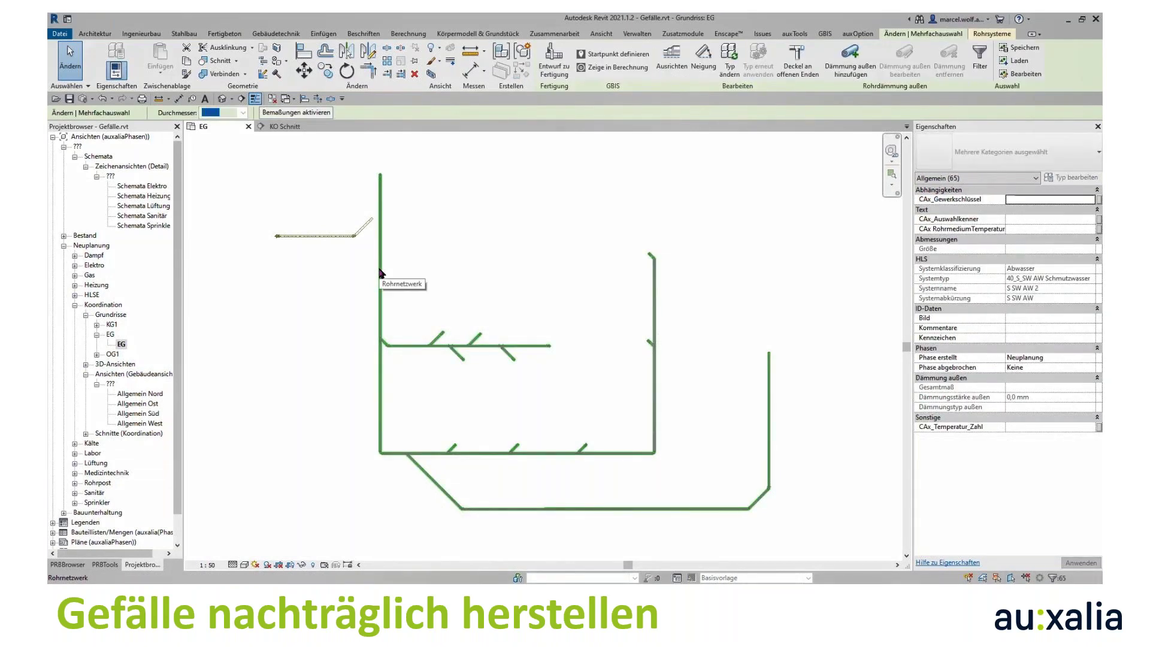
pyautogui.click(705, 53)
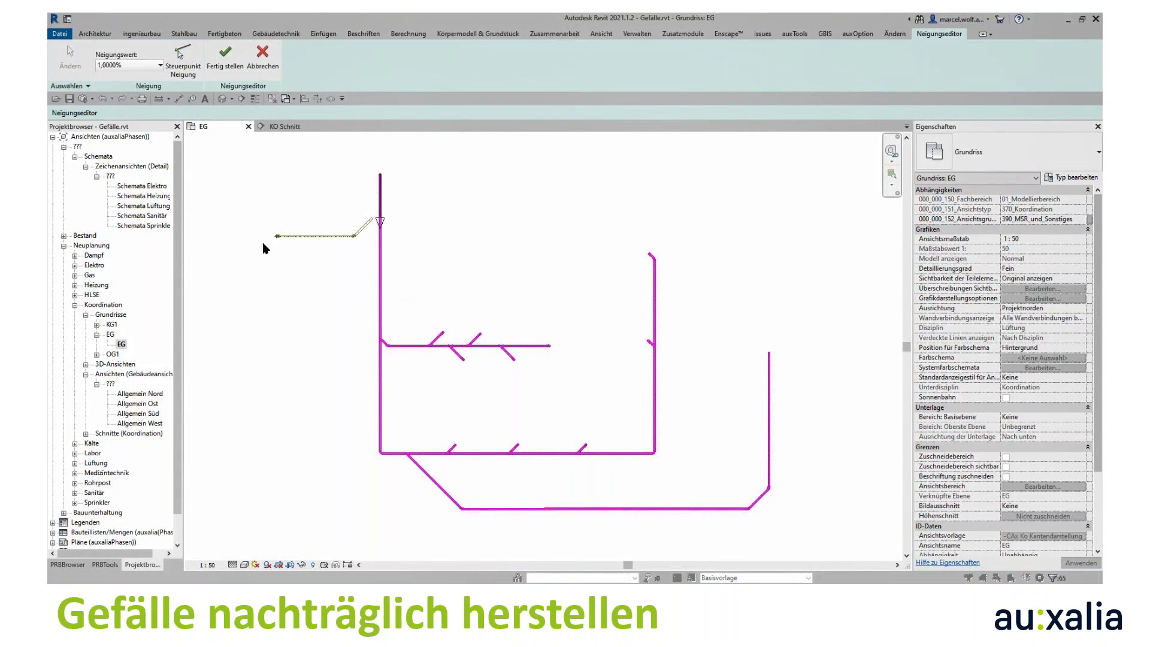
pyautogui.click(229, 58)
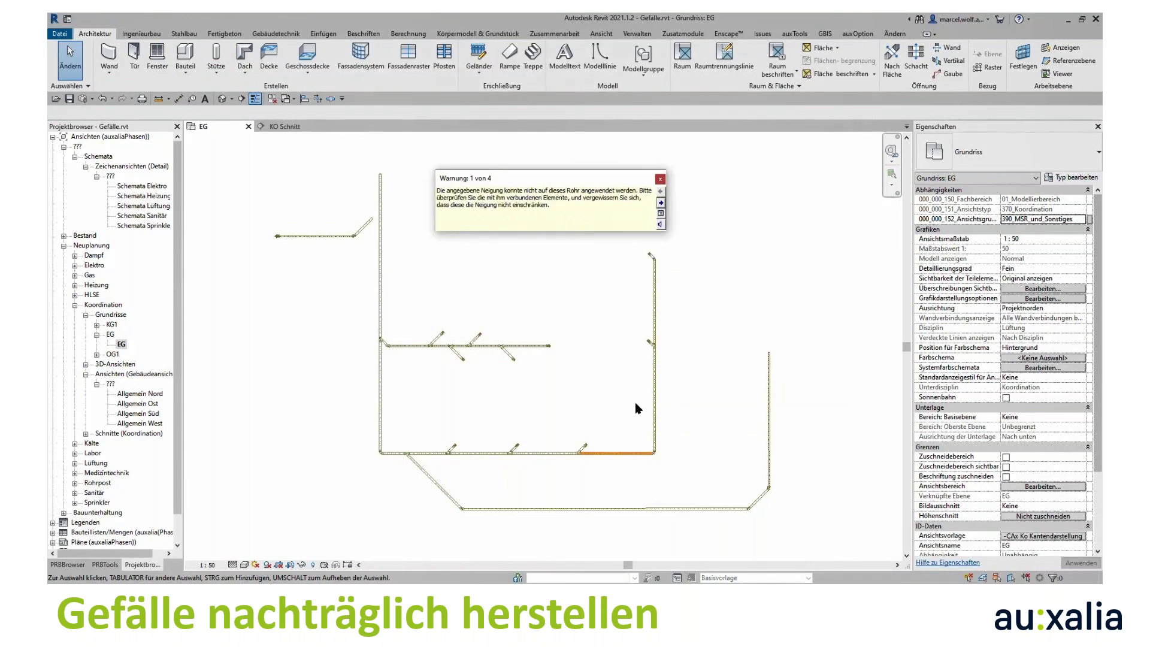
# Step: Step through all four slope warnings and close the warning dialog
pyautogui.click(661, 203)
pyautogui.click(662, 203)
pyautogui.click(662, 203)
pyautogui.click(660, 179)
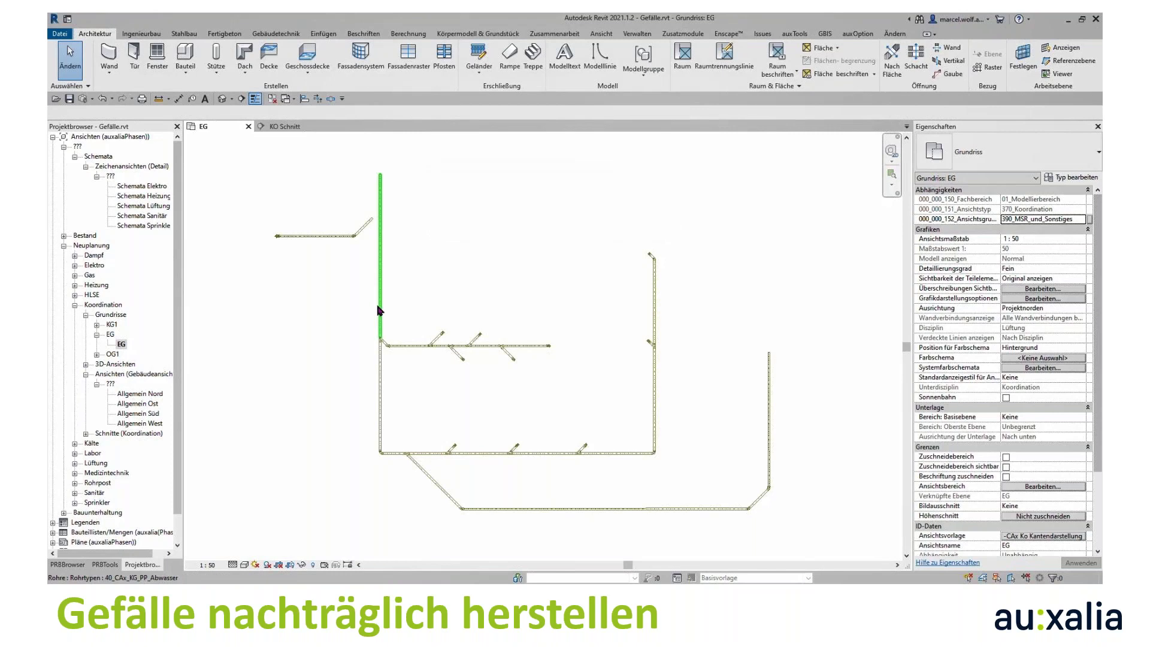
# Step: Check the slope on the vertical and horizontal pipe segments, then reselect the whole network
pyautogui.click(381, 308)
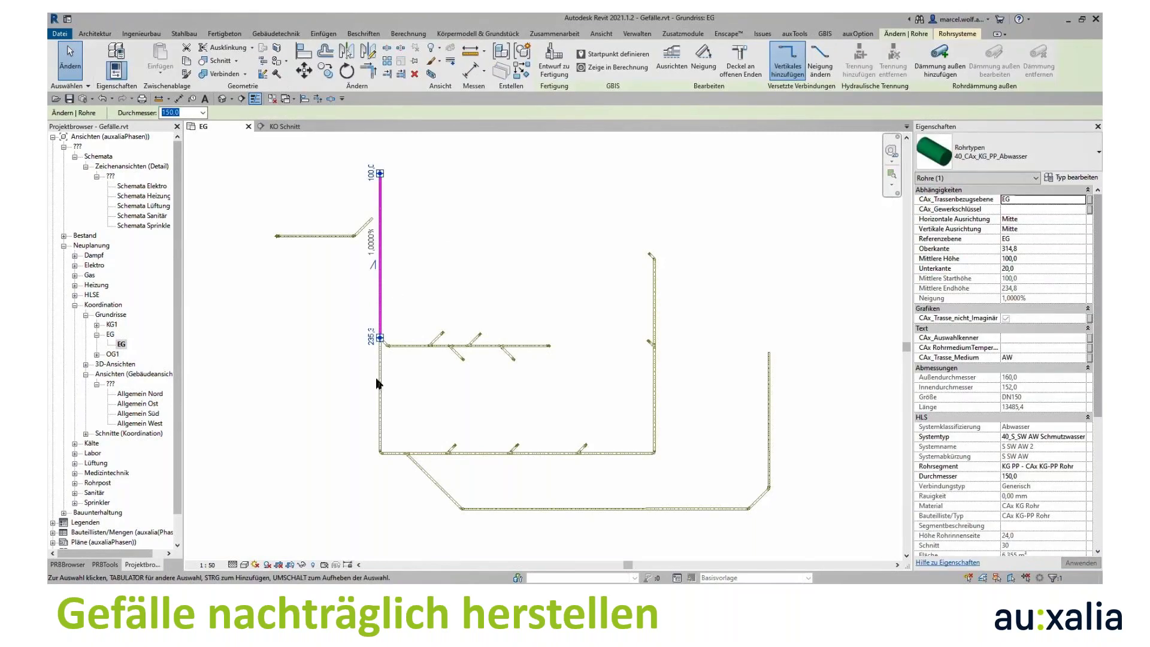
pyautogui.click(368, 417)
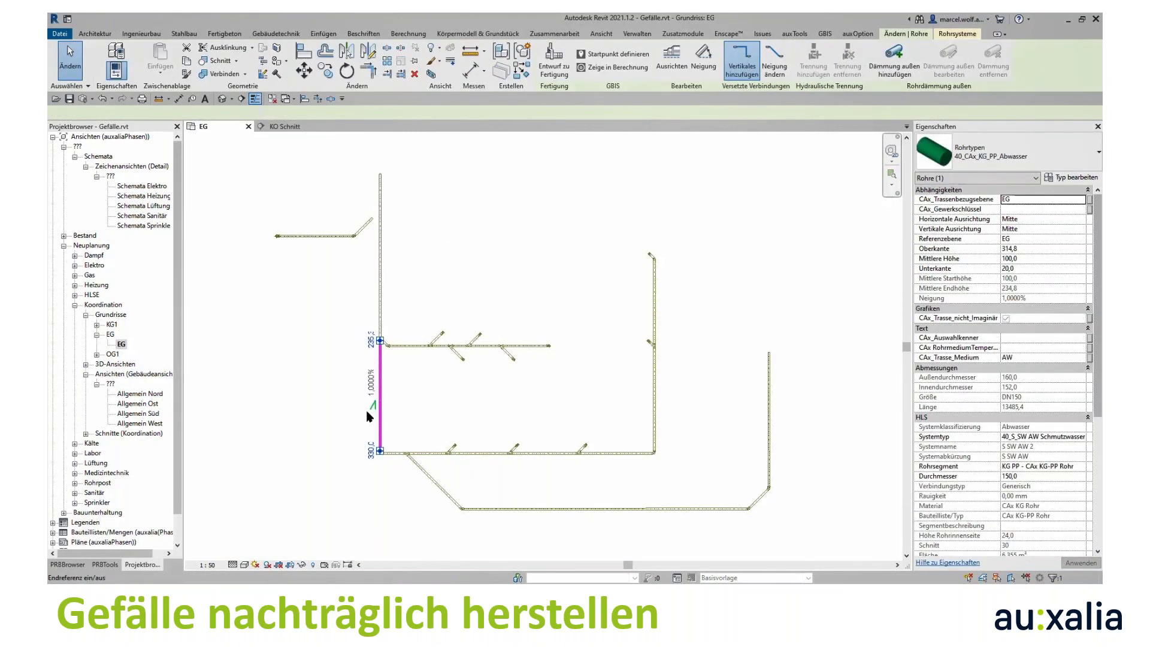
pyautogui.click(395, 453)
pyautogui.scroll(2, 396, 448)
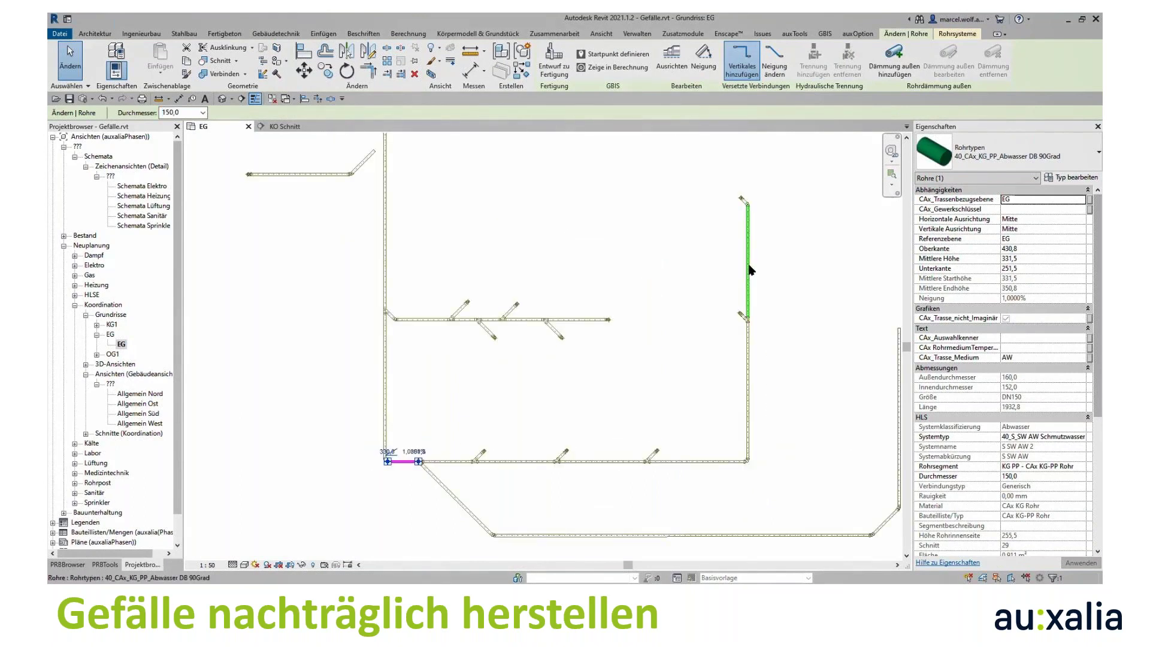
pyautogui.click(742, 253)
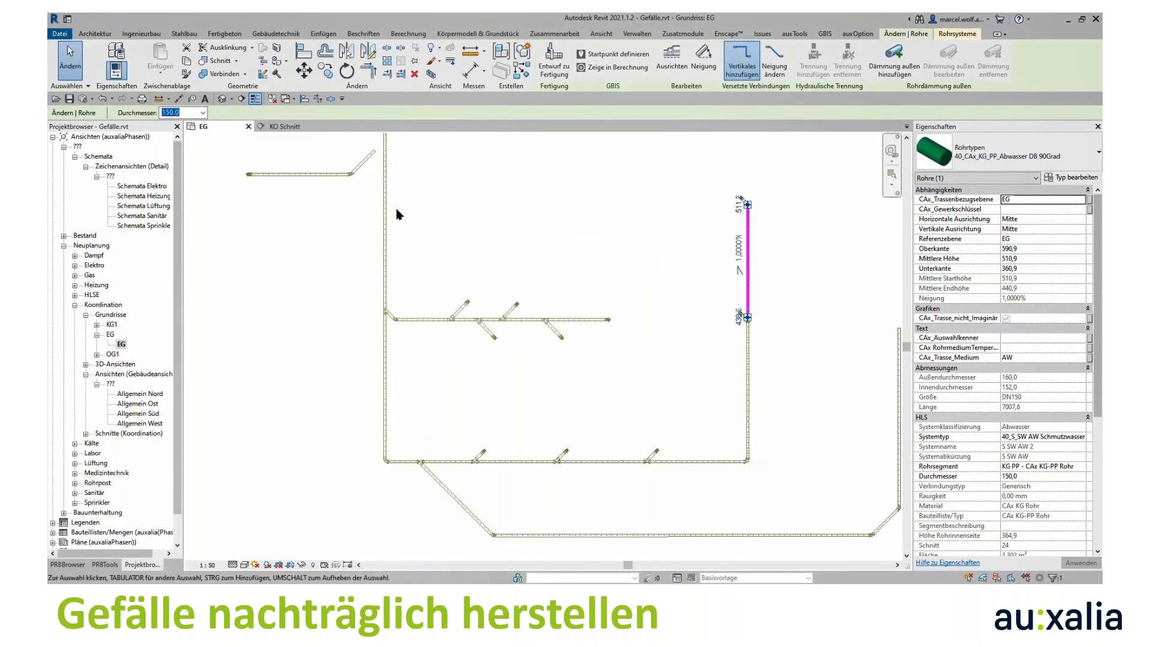
pyautogui.scroll(-2, 400, 215)
pyautogui.press('Escape')
pyautogui.moveTo(403, 218)
pyautogui.mouseDown(button='middle')
pyautogui.moveTo(420, 245)
pyautogui.moveTo(416, 272)
pyautogui.mouseUp(button='middle')
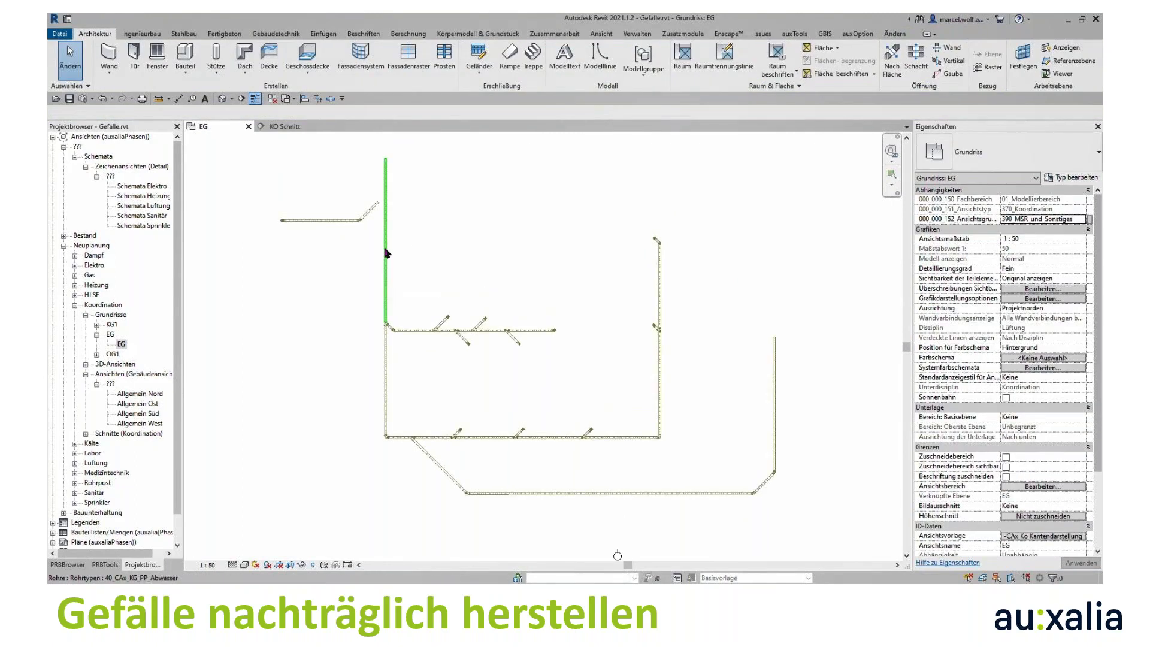
pyautogui.press('Tab')
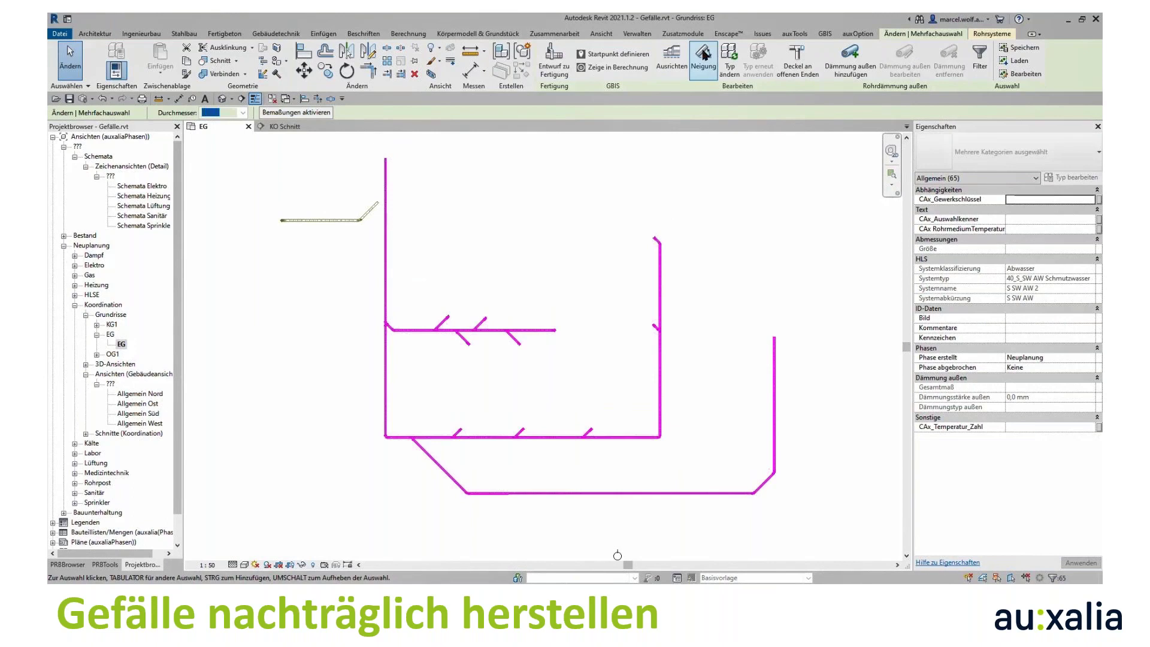
# Step: Reapply the 1,0000% Neigung slope to the reselected wastewater network
pyautogui.click(704, 56)
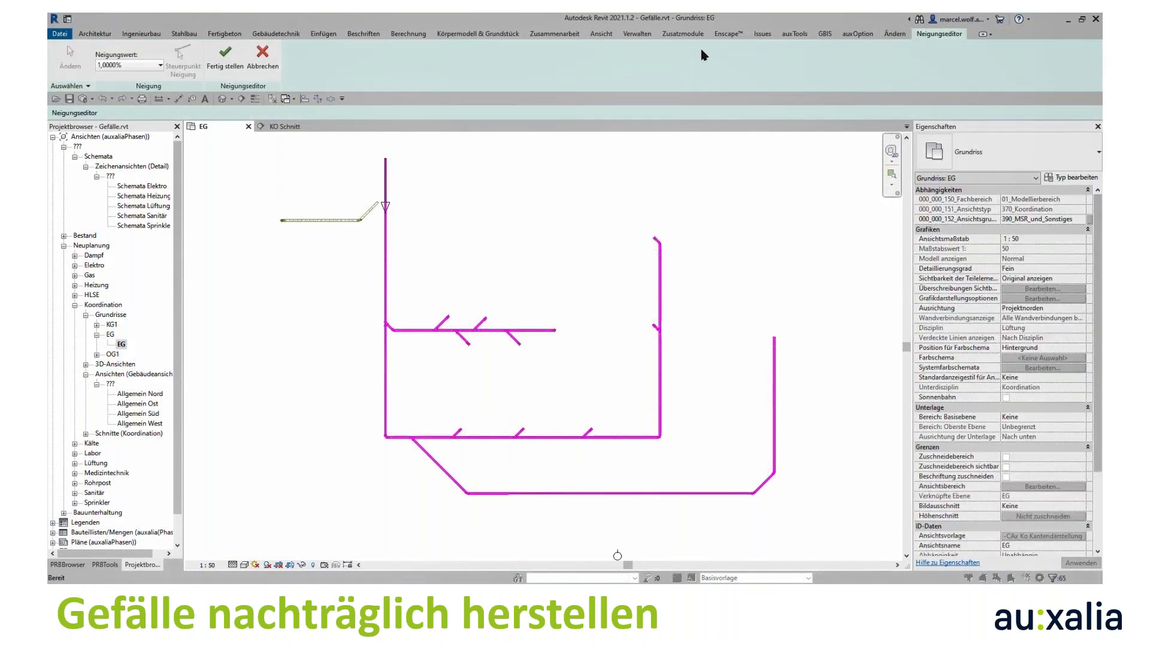
pyautogui.click(231, 61)
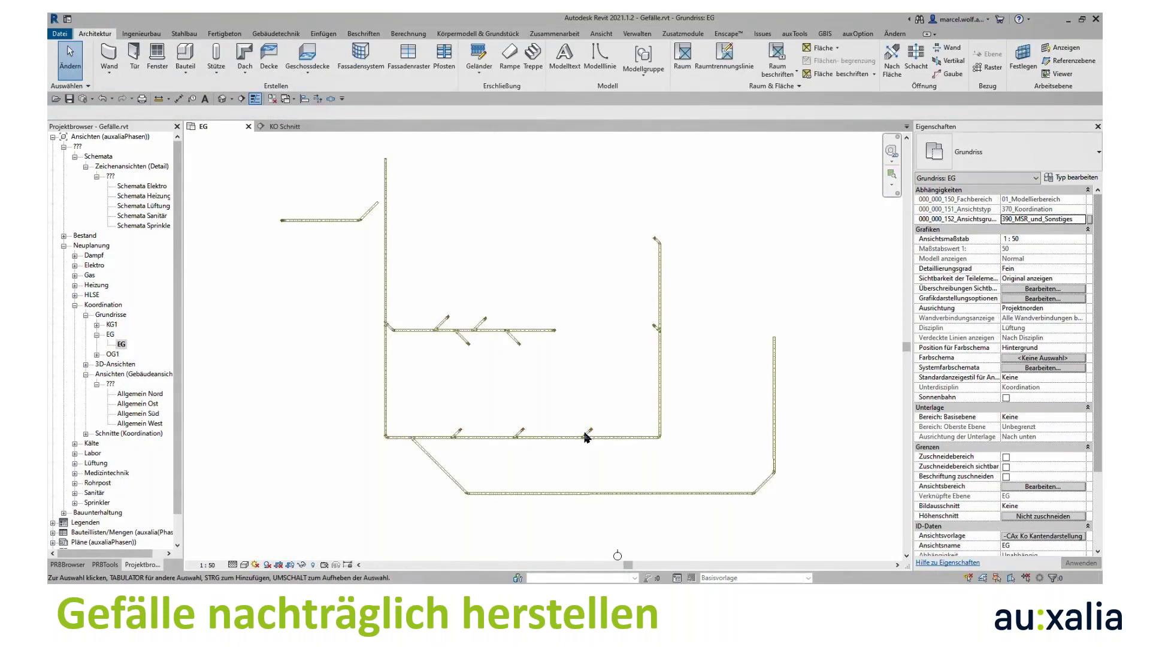
# Step: Check heights and slope on three bottom-run segments, then box-select the separate branch junction
pyautogui.click(622, 438)
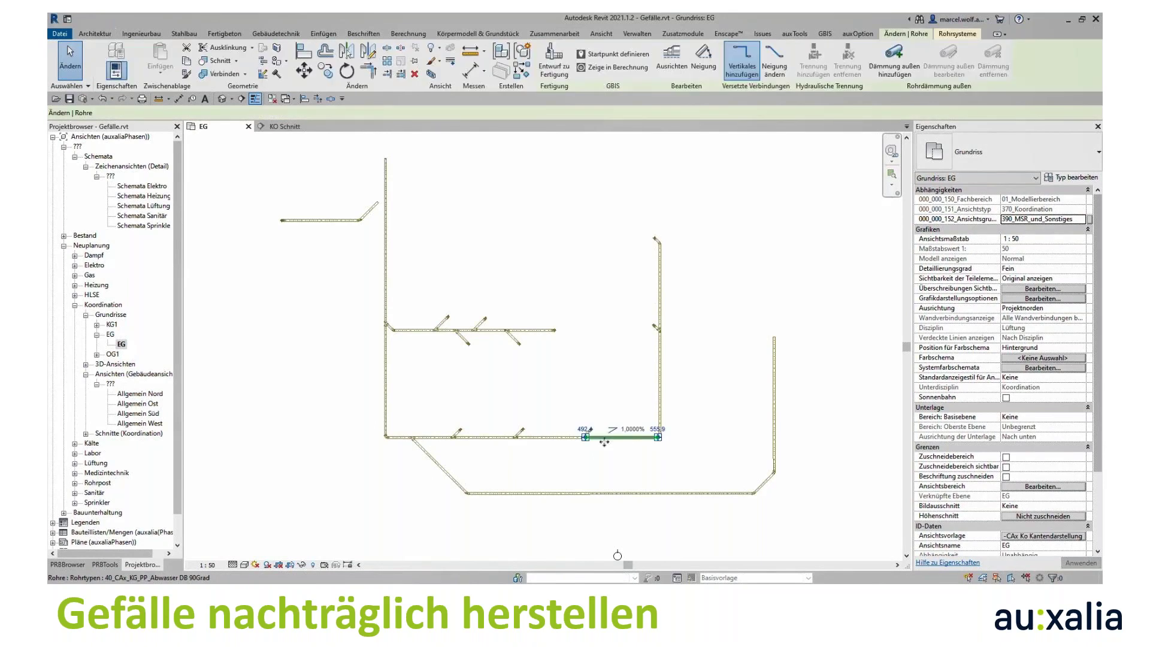
pyautogui.click(548, 438)
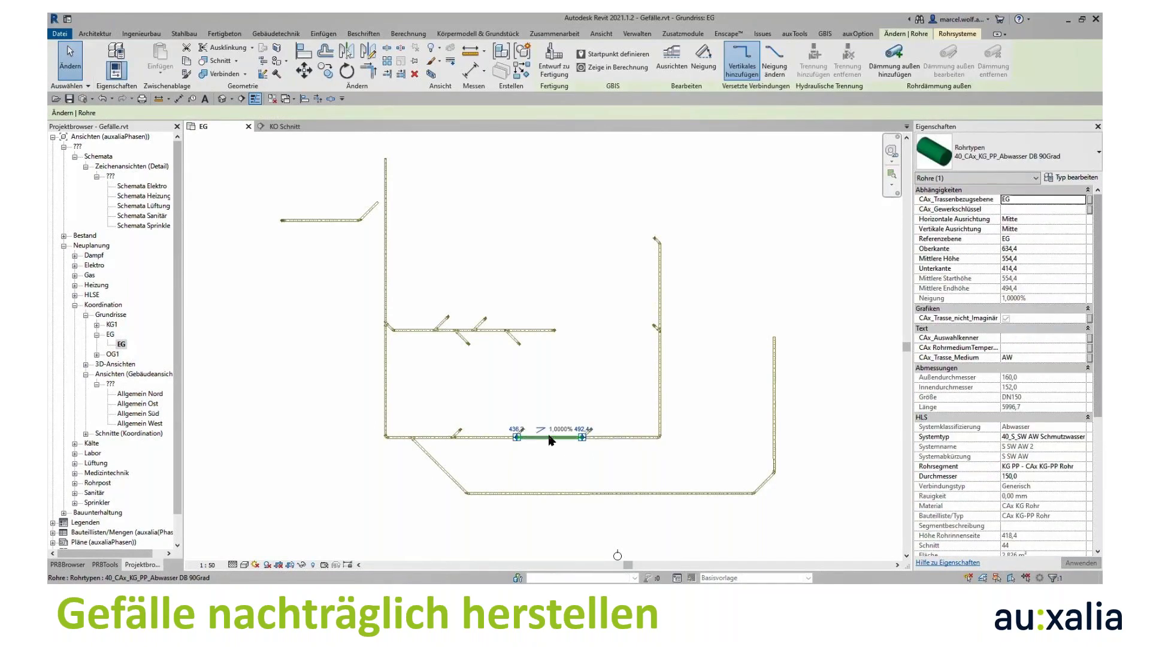
pyautogui.click(479, 439)
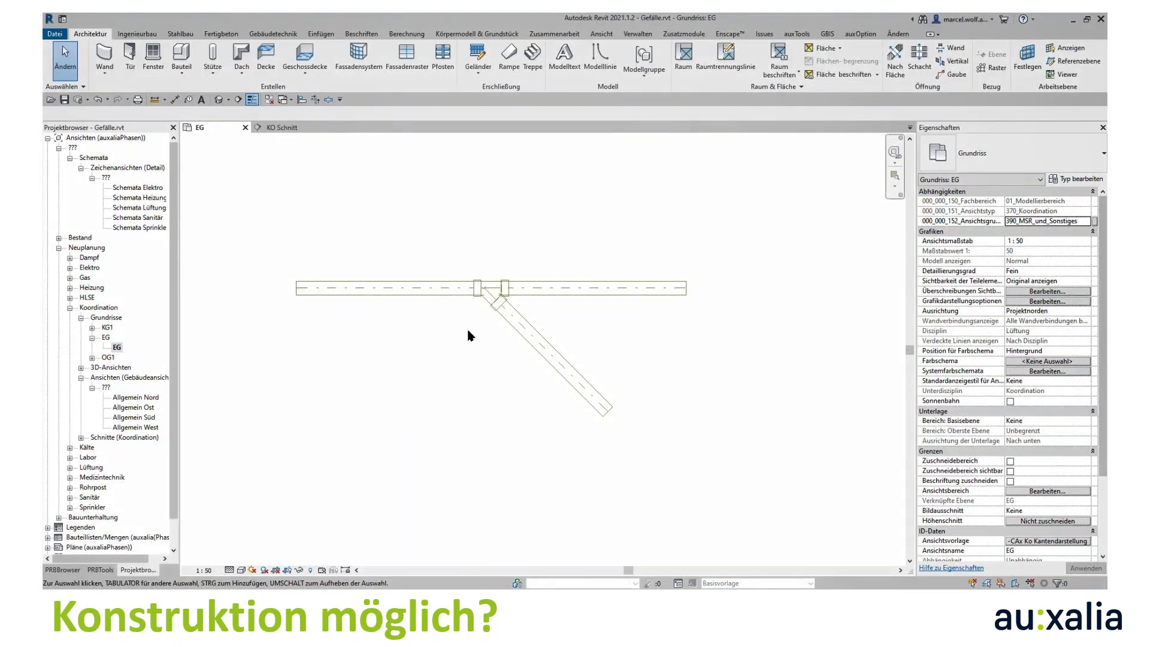
pyautogui.moveTo(529, 257); pyautogui.dragTo(460, 327)
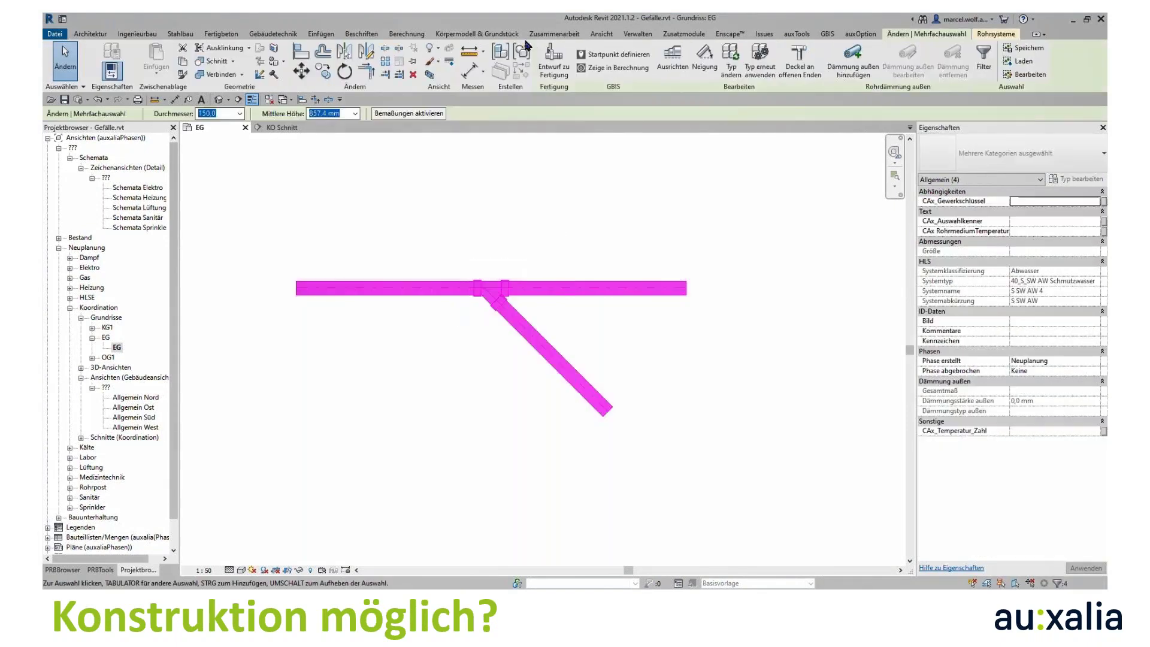
# Step: Apply a 1% slope from a changed control point to the junction pipes, dismissing the routing warning
pyautogui.click(705, 59)
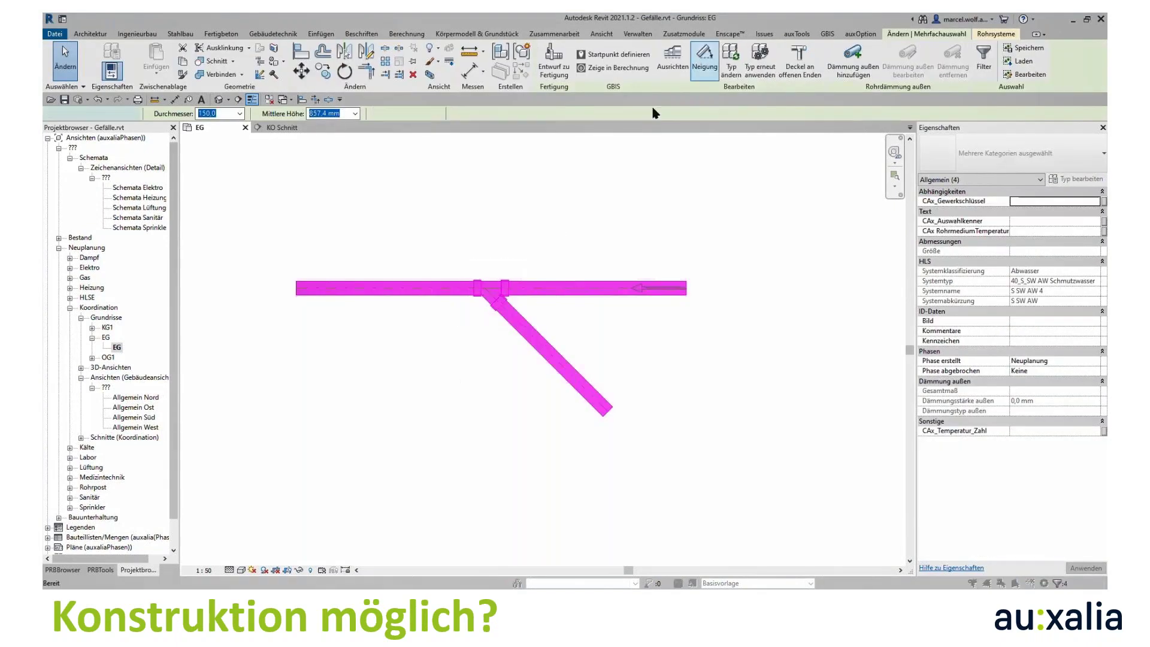
pyautogui.click(183, 60)
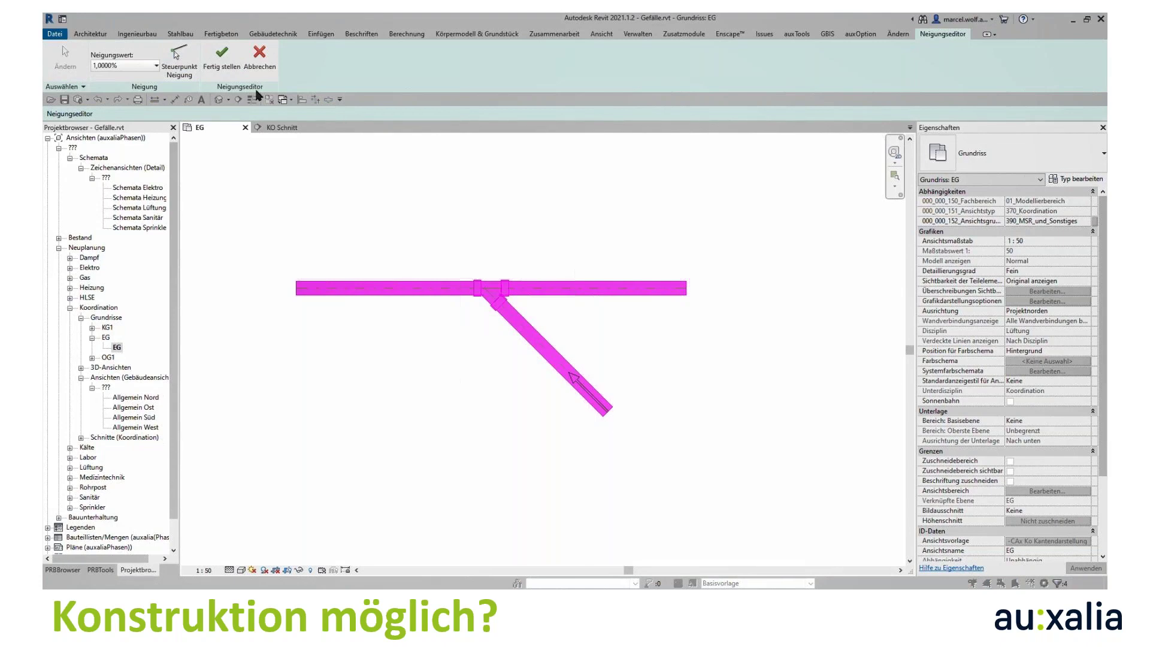
pyautogui.click(231, 62)
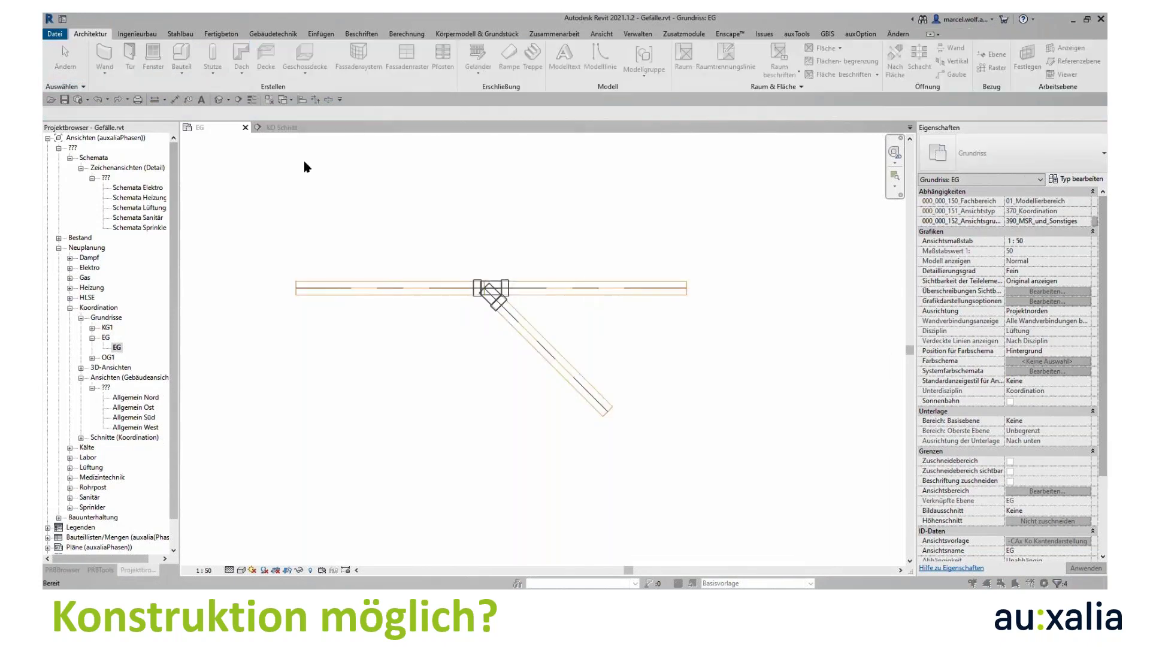
pyautogui.moveTo(562, 257); pyautogui.dragTo(533, 147)
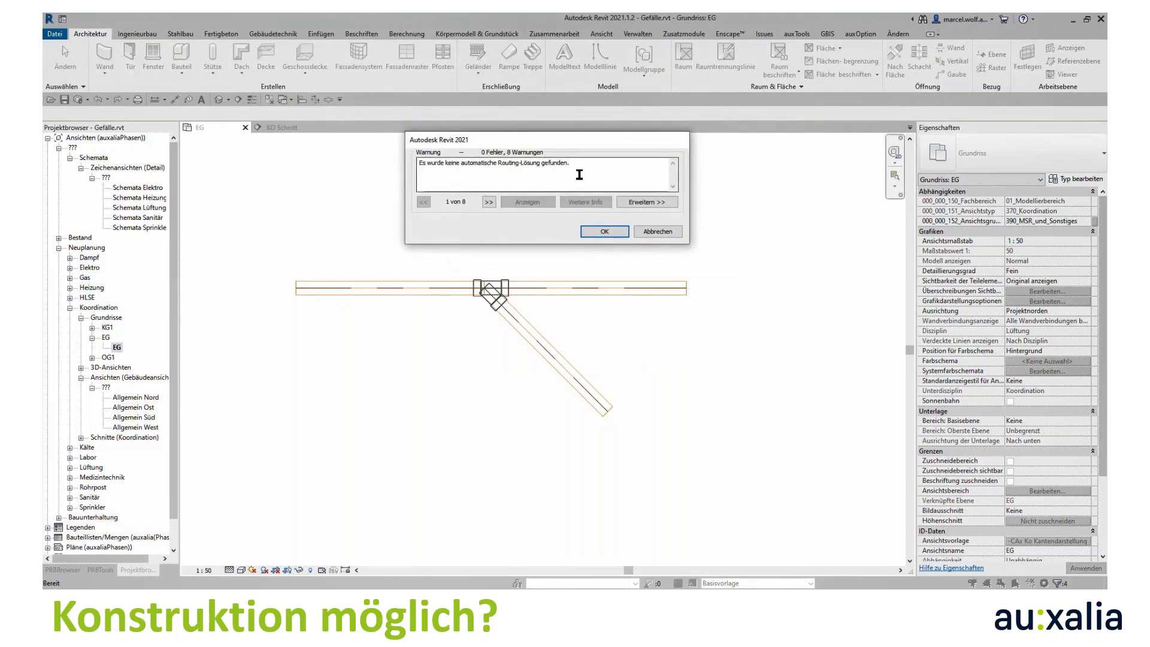
pyautogui.click(602, 232)
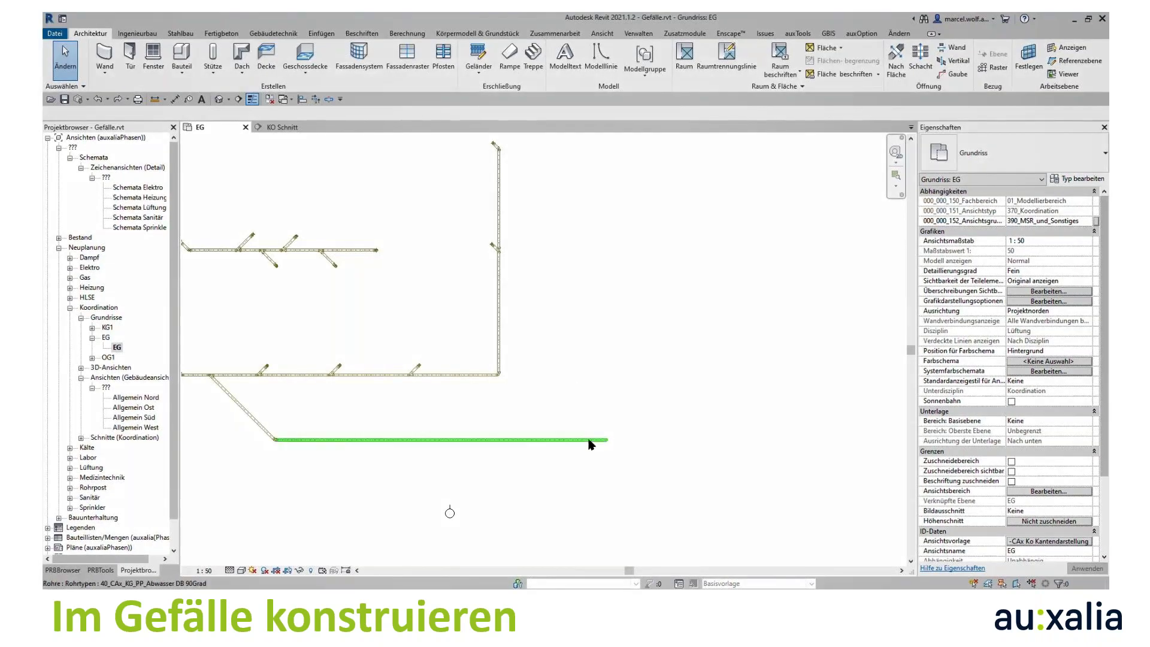
# Step: From the long bottom pipe, draw a 2300-long 45° DN150 leg and a horizontal pipe rising at 1%
pyautogui.click(606, 441)
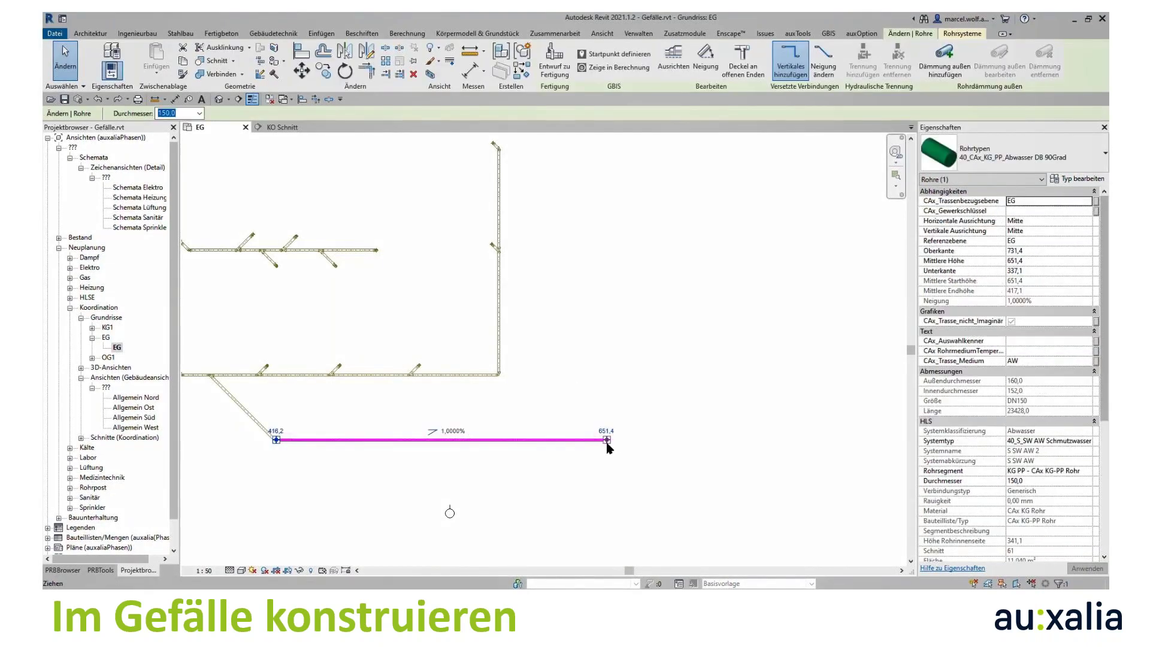
pyautogui.rightClick(609, 442)
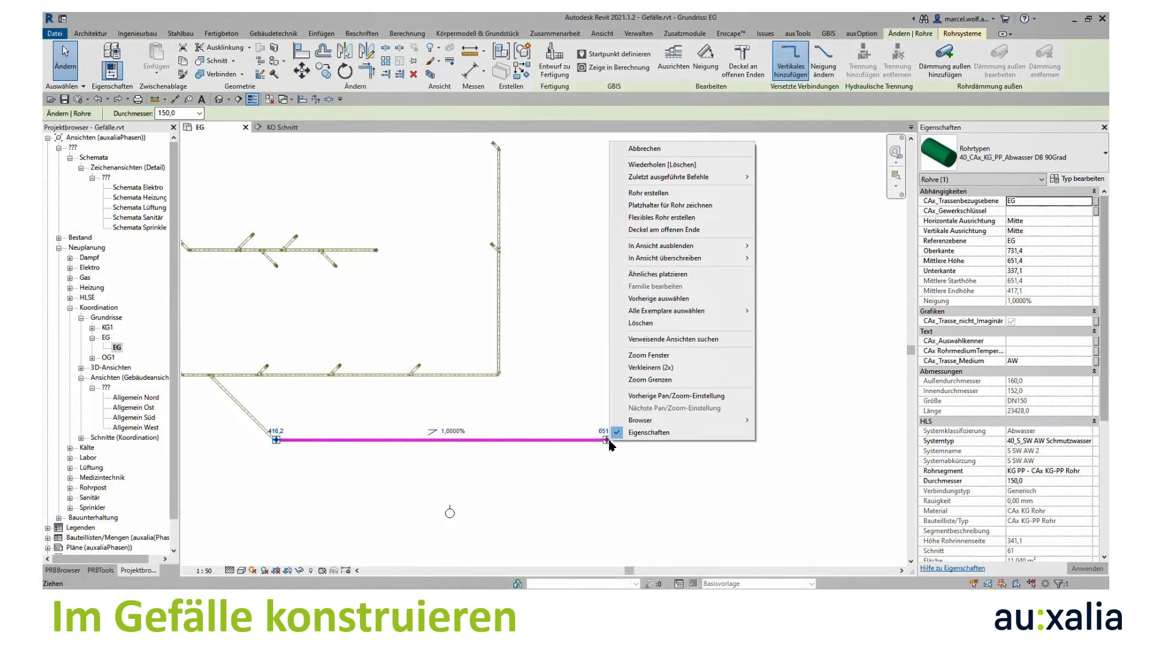
pyautogui.click(650, 192)
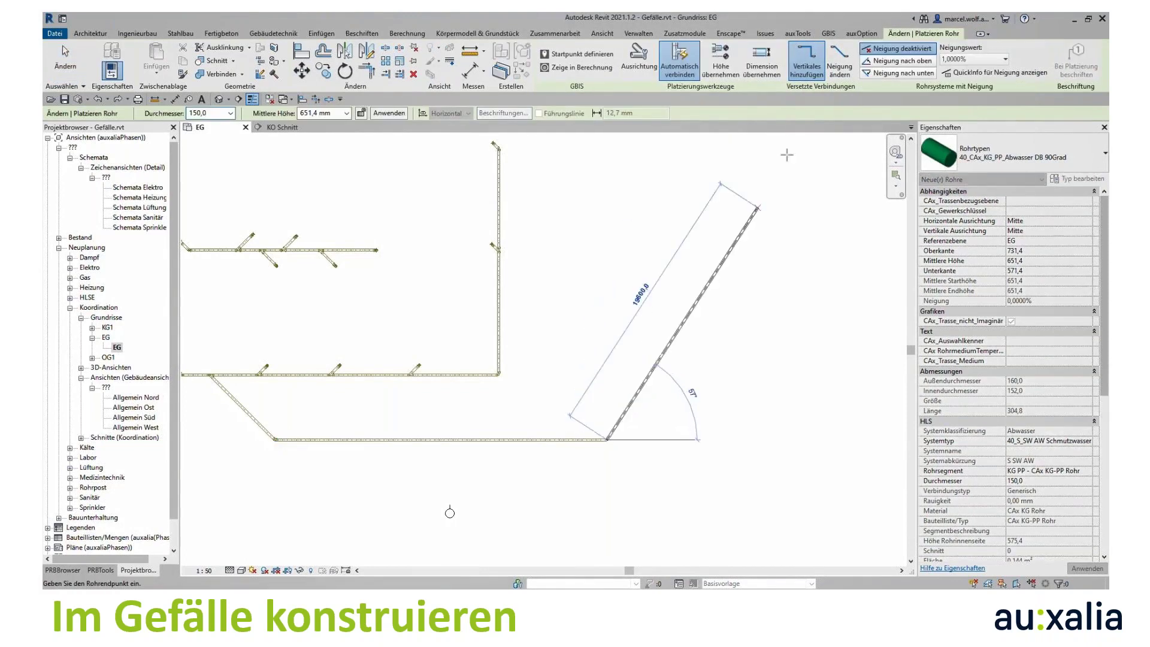
pyautogui.click(901, 61)
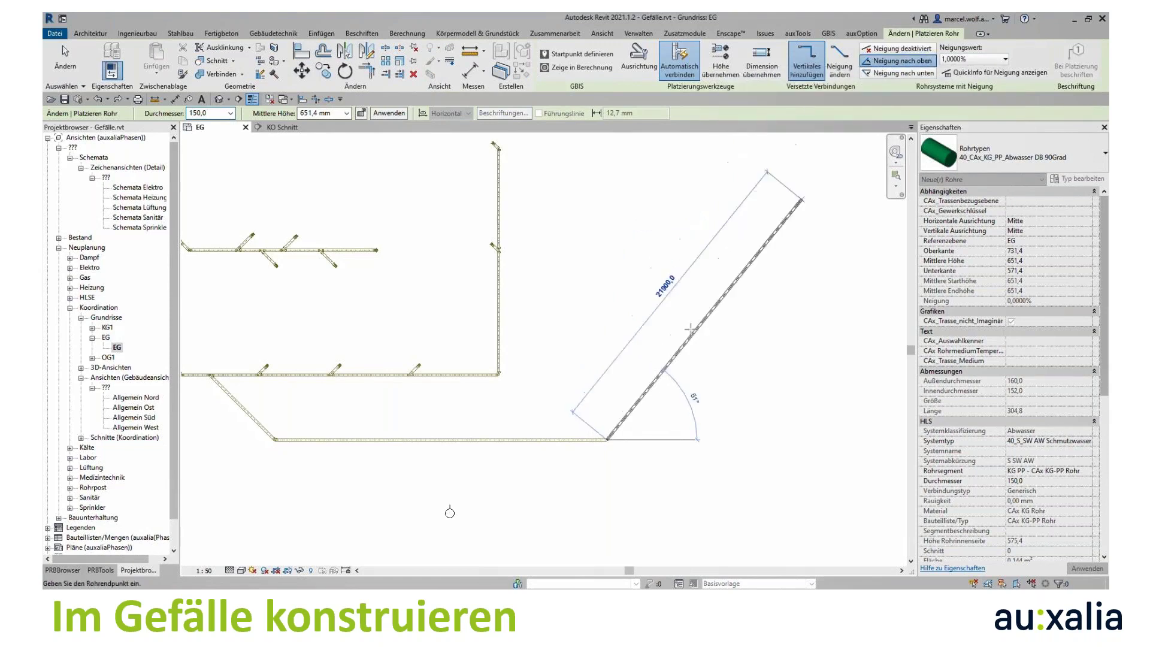
pyautogui.click(643, 401)
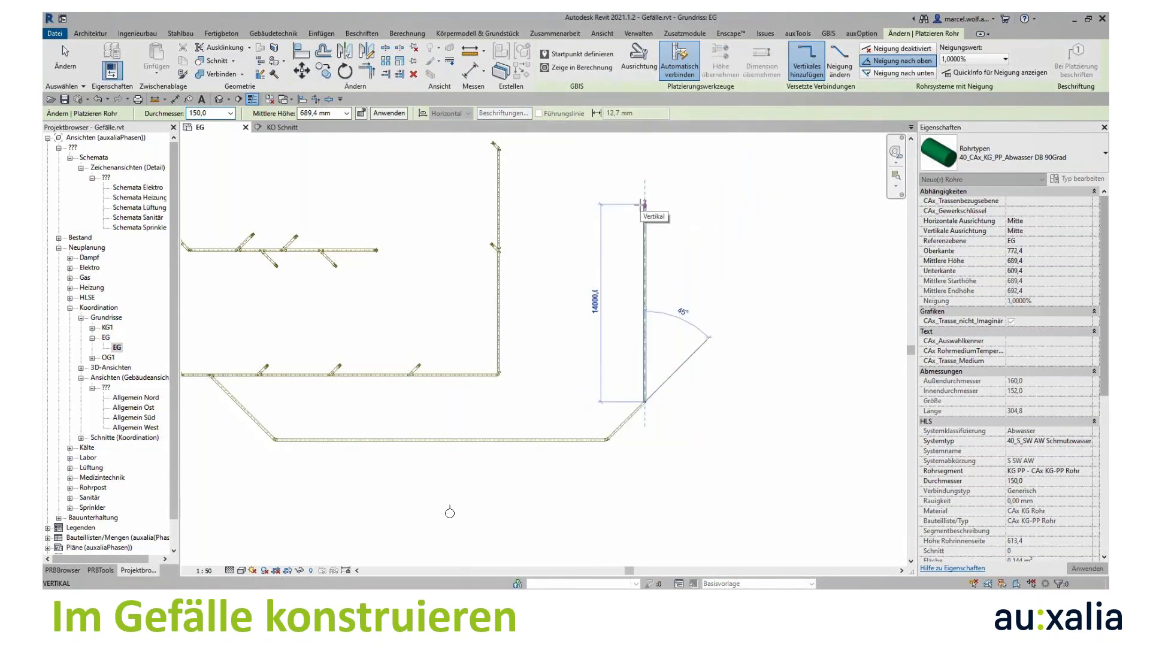
pyautogui.click(643, 204)
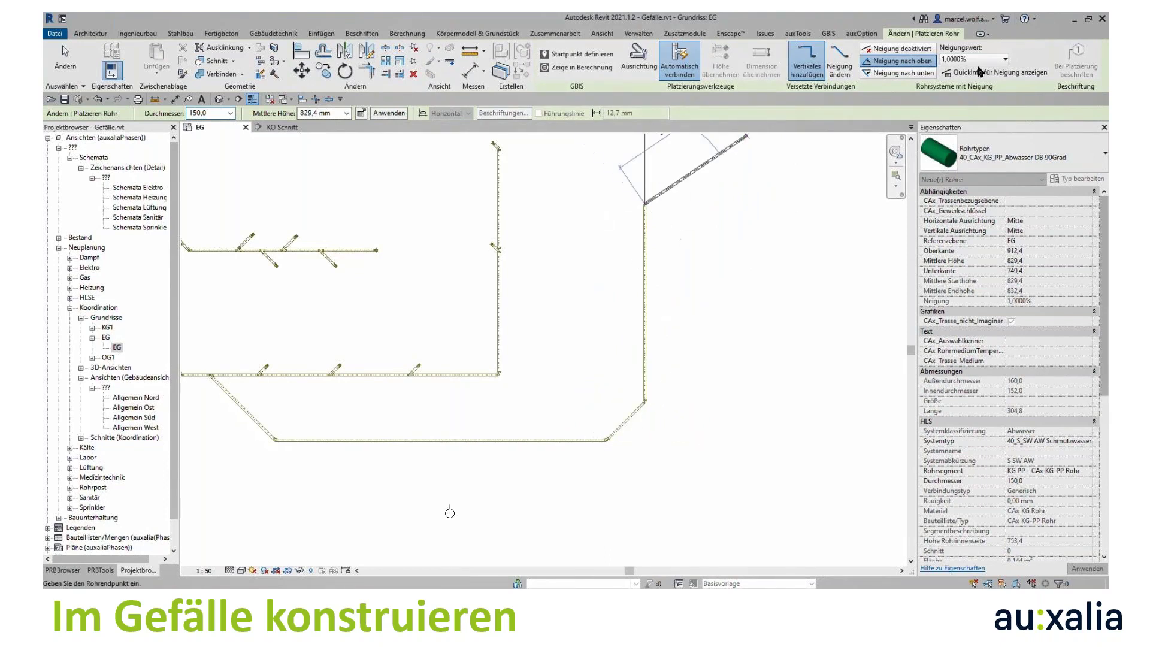
pyautogui.click(1003, 74)
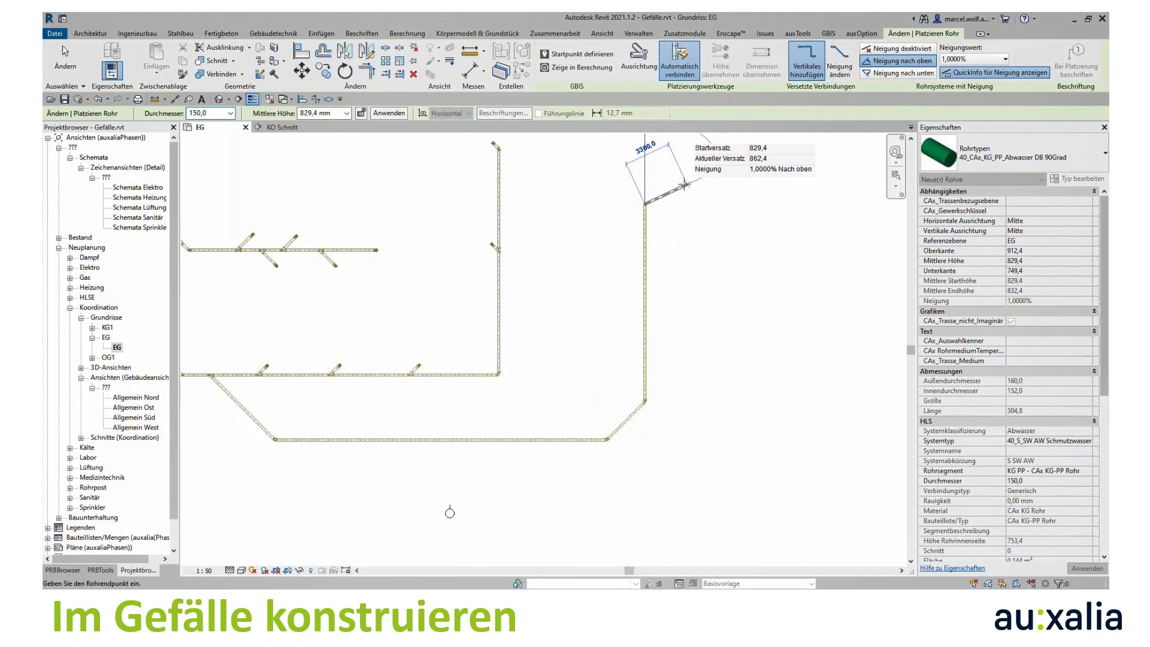
pyautogui.moveTo(671, 202); pyautogui.dragTo(652, 287, button='middle')
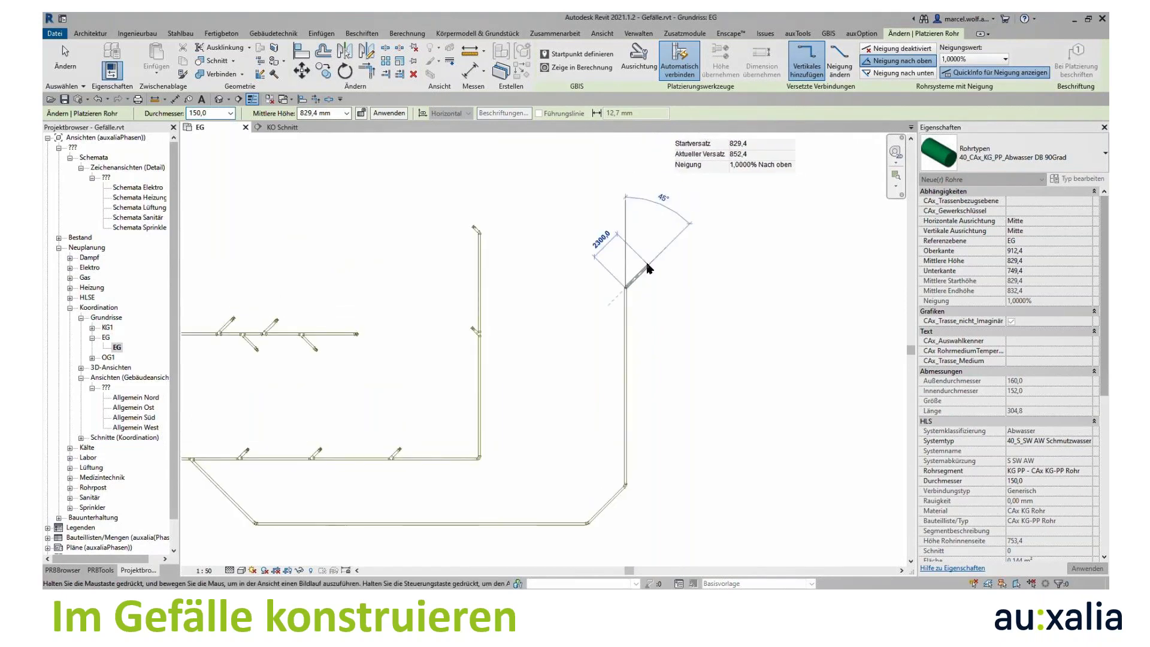
pyautogui.click(778, 260)
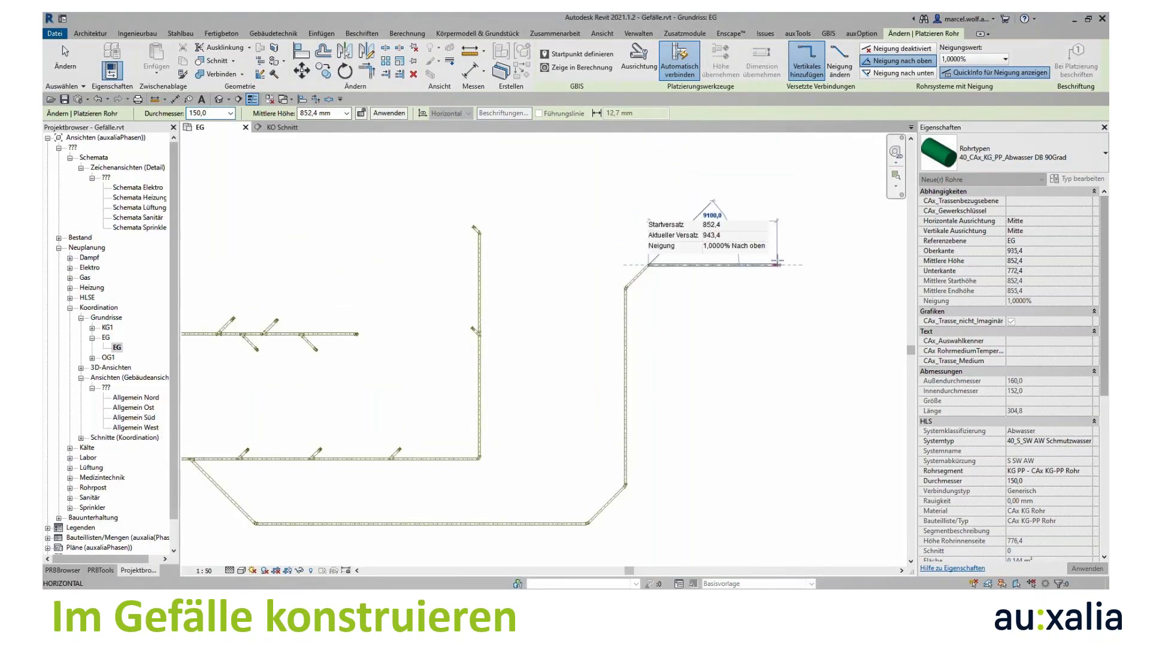
pyautogui.click(777, 264)
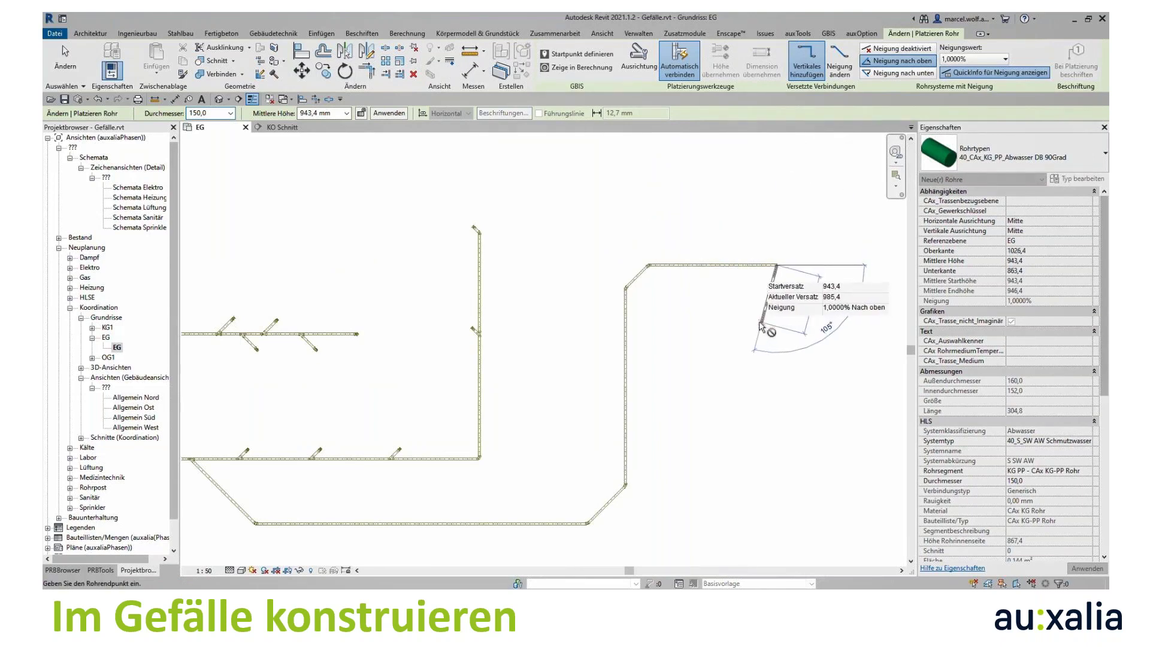
pyautogui.press('Escape')
pyautogui.press('Escape')
pyautogui.press('Escape')
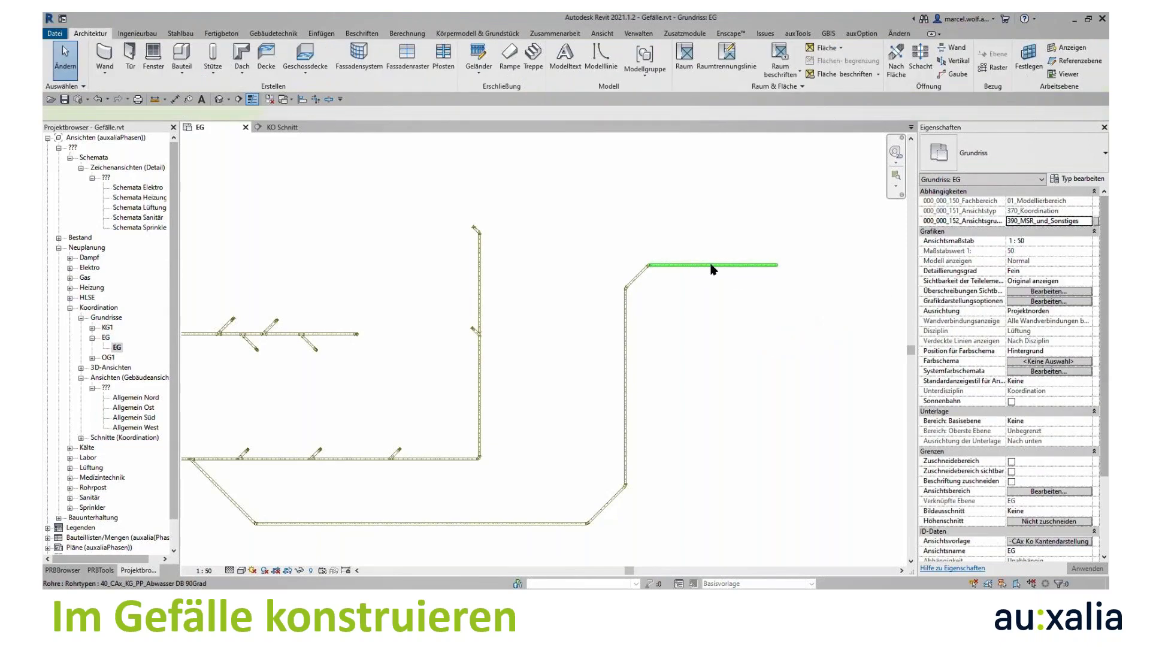
# Step: Shorten the new horizontal pipe by dragging its right end back
pyautogui.click(713, 266)
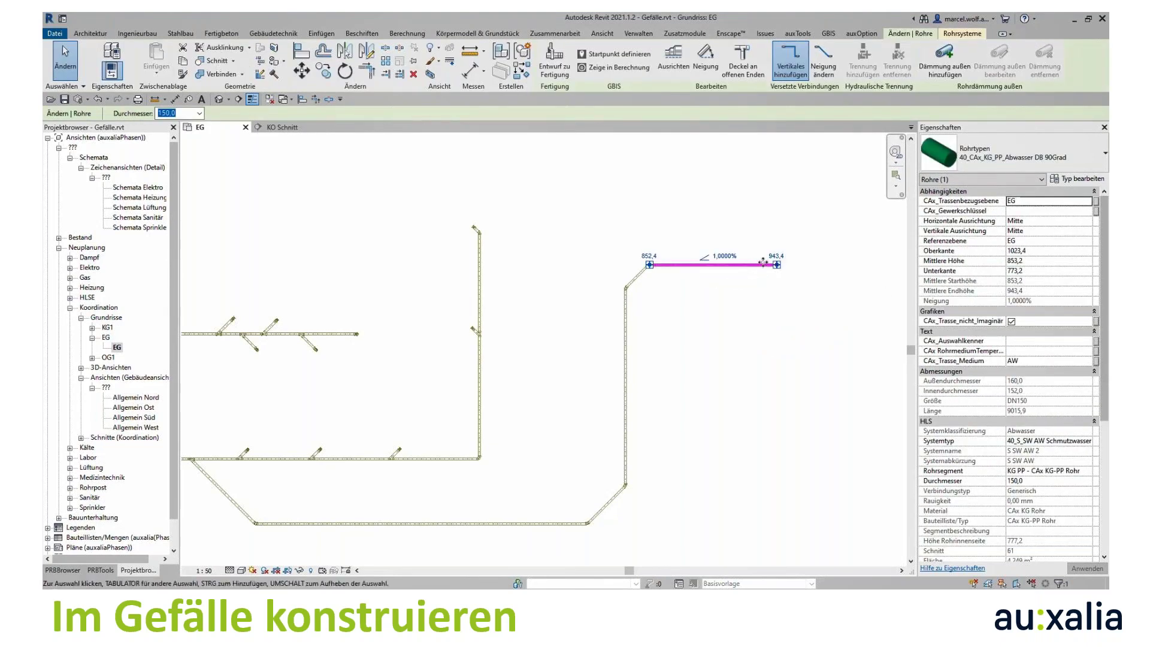
pyautogui.moveTo(753, 263)
pyautogui.mouseDown()
pyautogui.moveTo(766, 240)
pyautogui.moveTo(754, 262)
pyautogui.mouseUp()
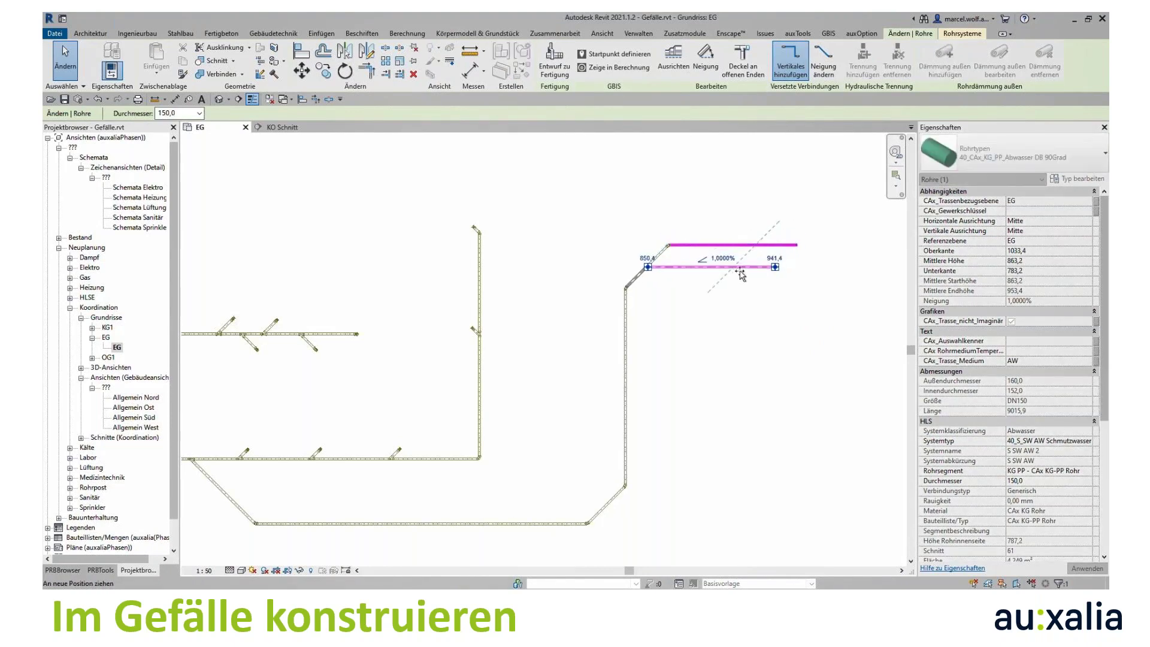
pyautogui.moveTo(755, 262); pyautogui.dragTo(835, 261)
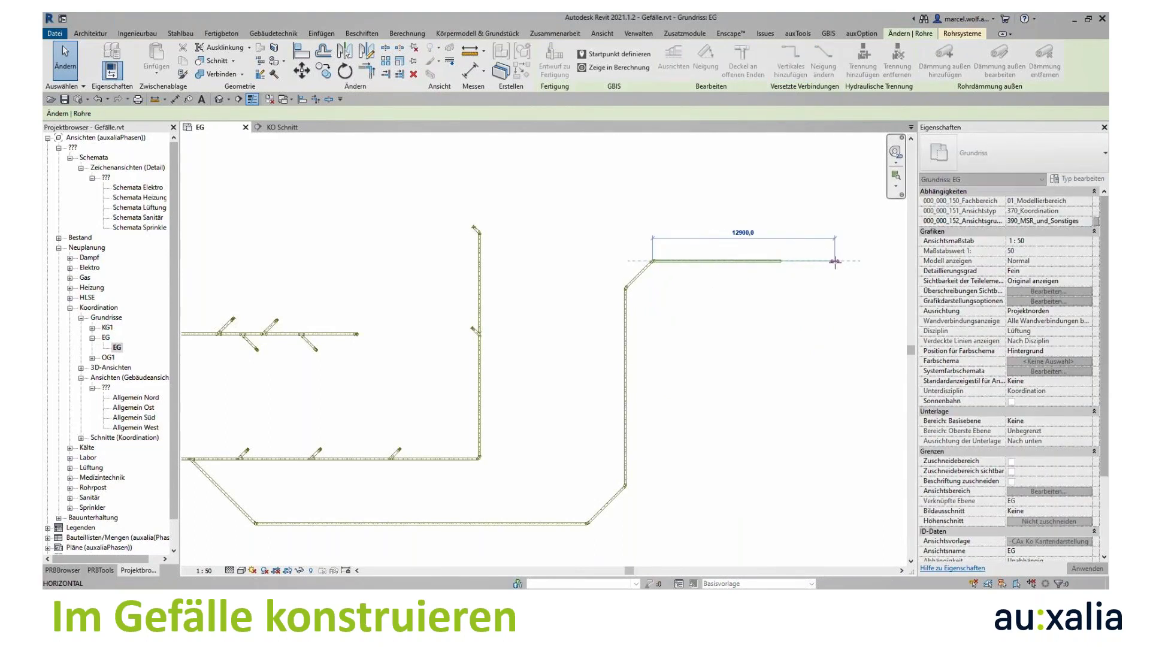
pyautogui.moveTo(835, 261); pyautogui.dragTo(777, 262)
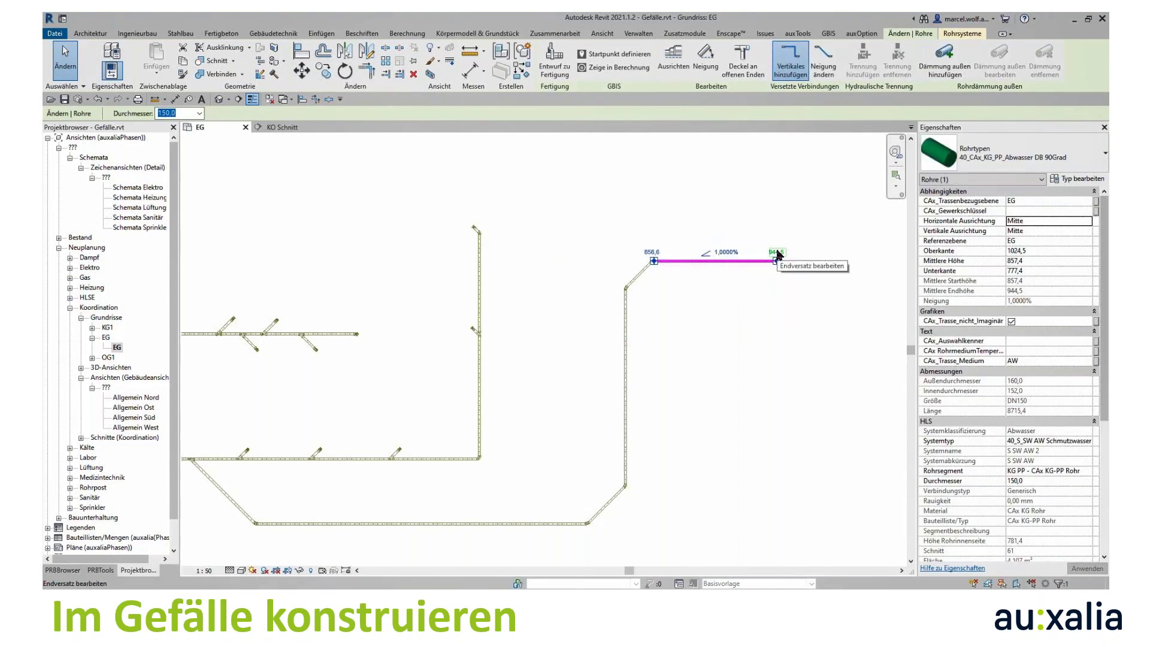
pyautogui.click(777, 253)
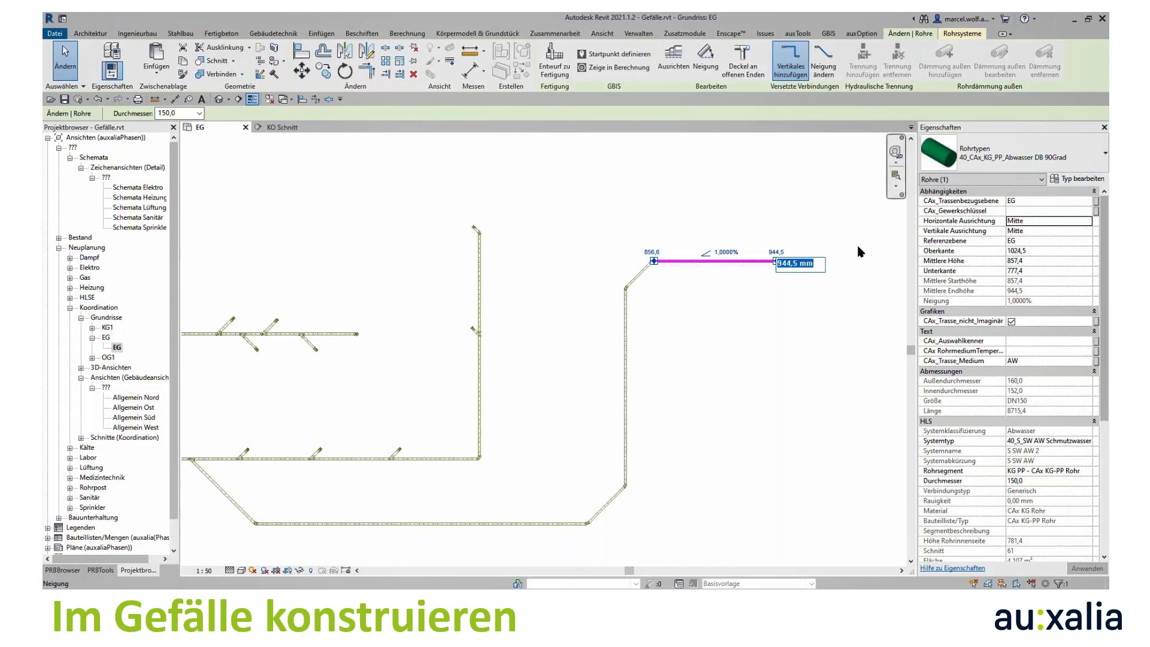
pyautogui.press('Return')
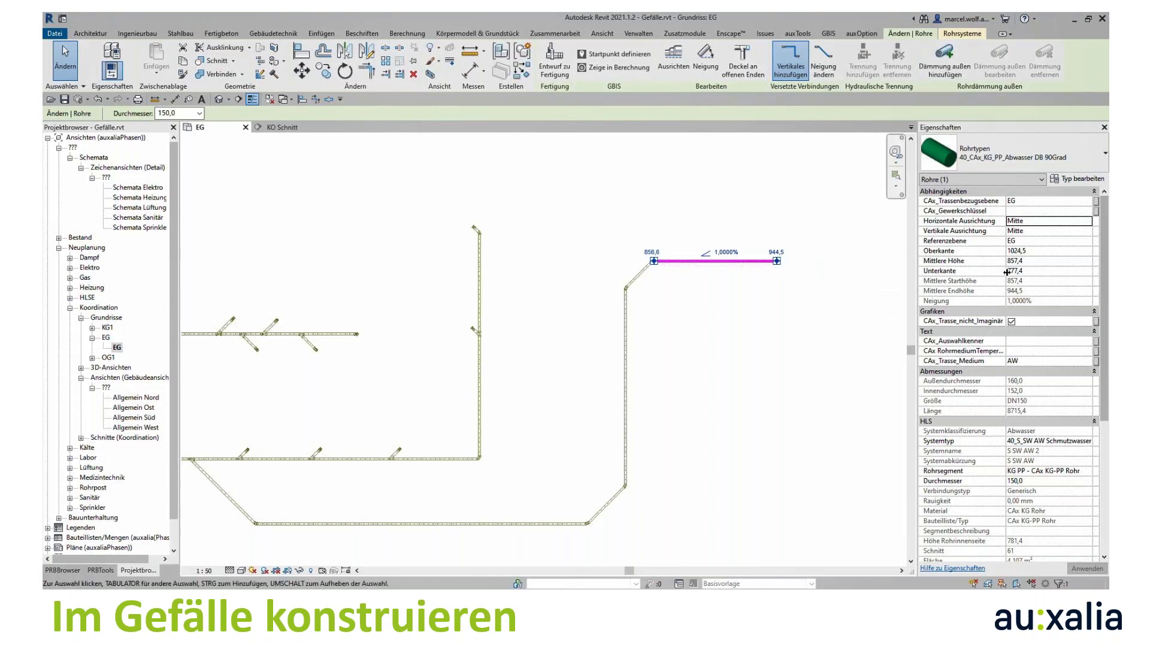
# Step: Set the horizontal pipe's middle height to 900, then change it to 850
pyautogui.click(1017, 262)
pyautogui.doubleClick(1017, 262)
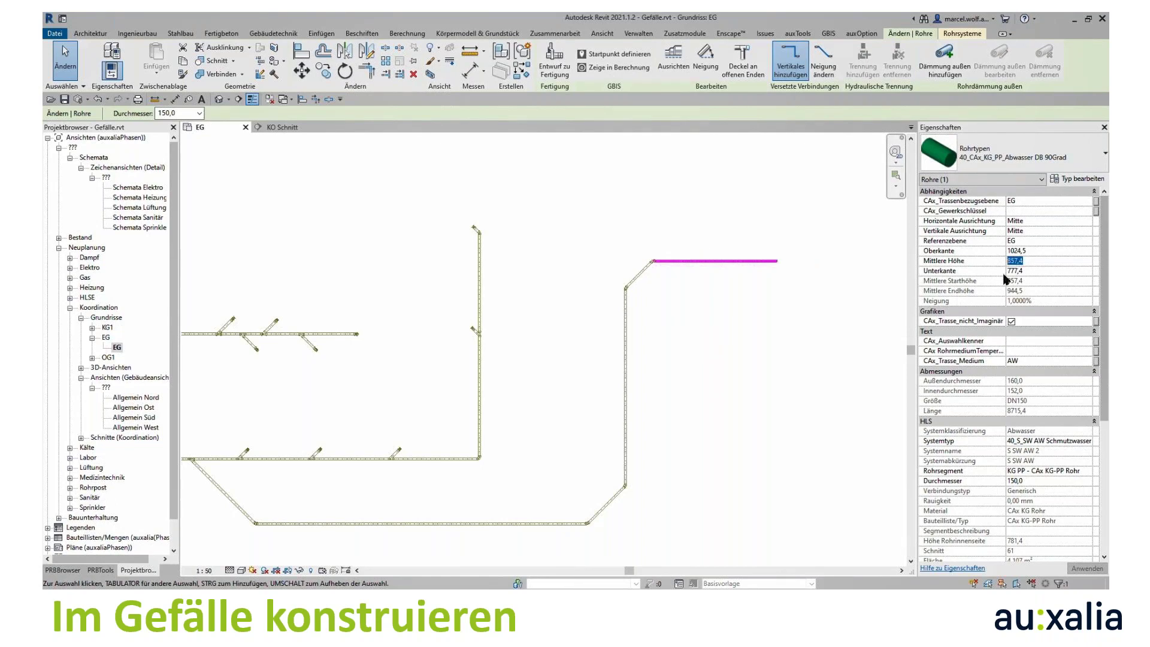
pyautogui.write('900')
pyautogui.press('Return')
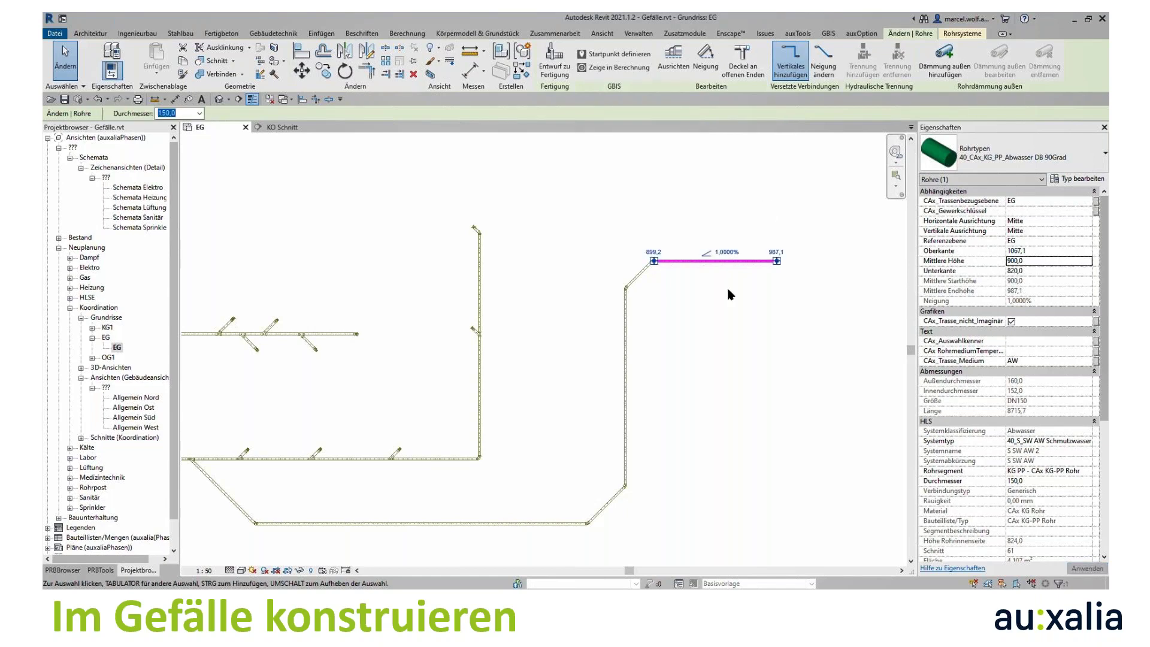
pyautogui.click(1033, 262)
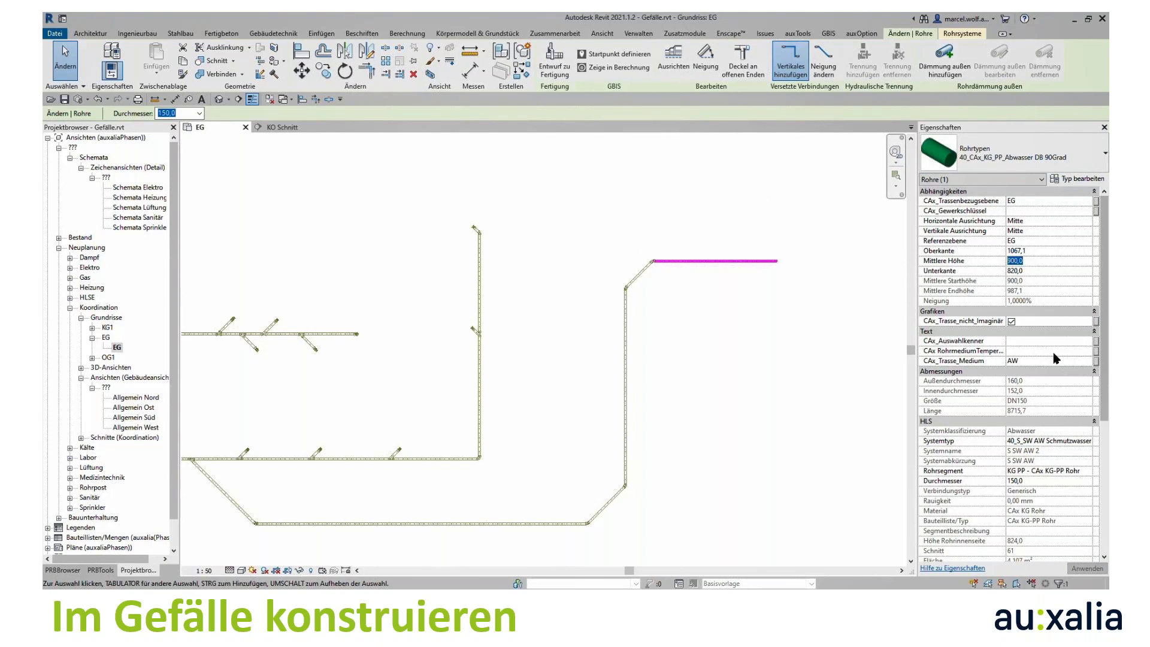
pyautogui.write('850')
pyautogui.press('Return')
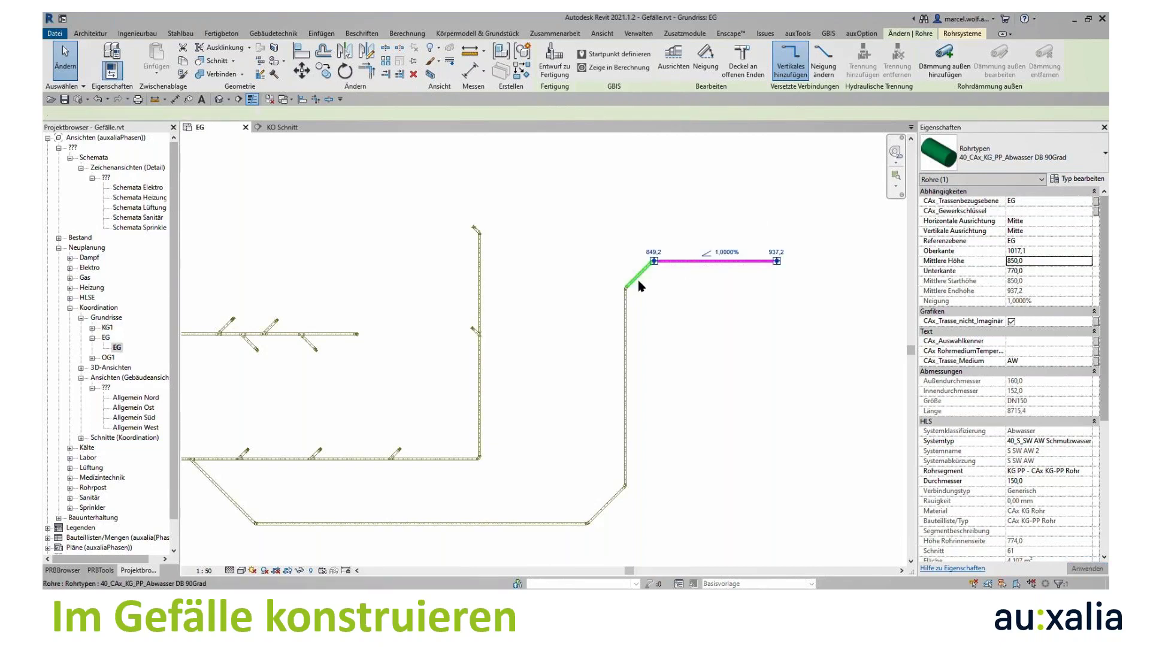
# Step: Change the long left pipe's middle height from 92,6 to 100
pyautogui.click(625, 341)
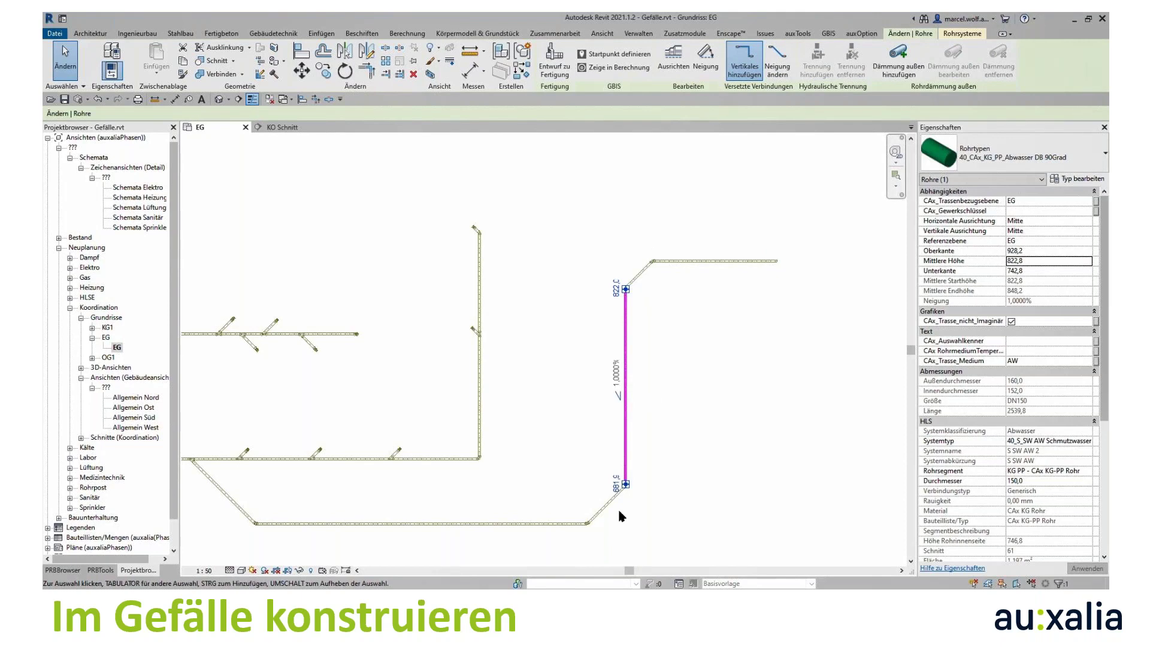
pyautogui.moveTo(354, 372); pyautogui.dragTo(542, 360, button='middle')
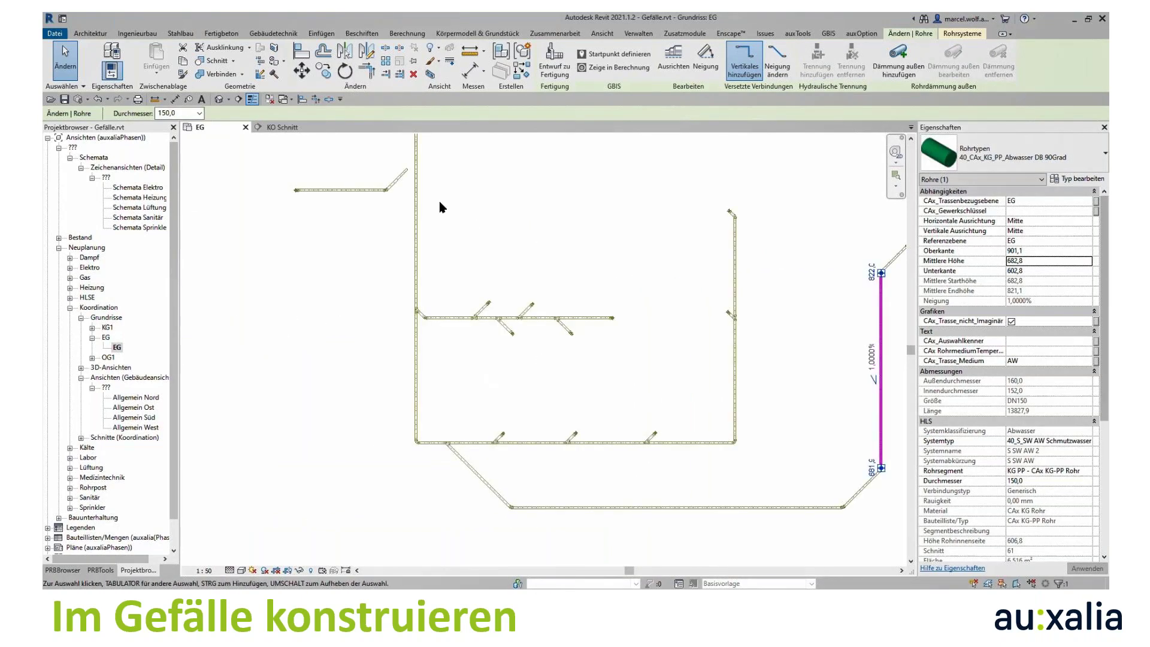
pyautogui.click(416, 239)
pyautogui.moveTo(513, 249); pyautogui.dragTo(559, 358, button='middle')
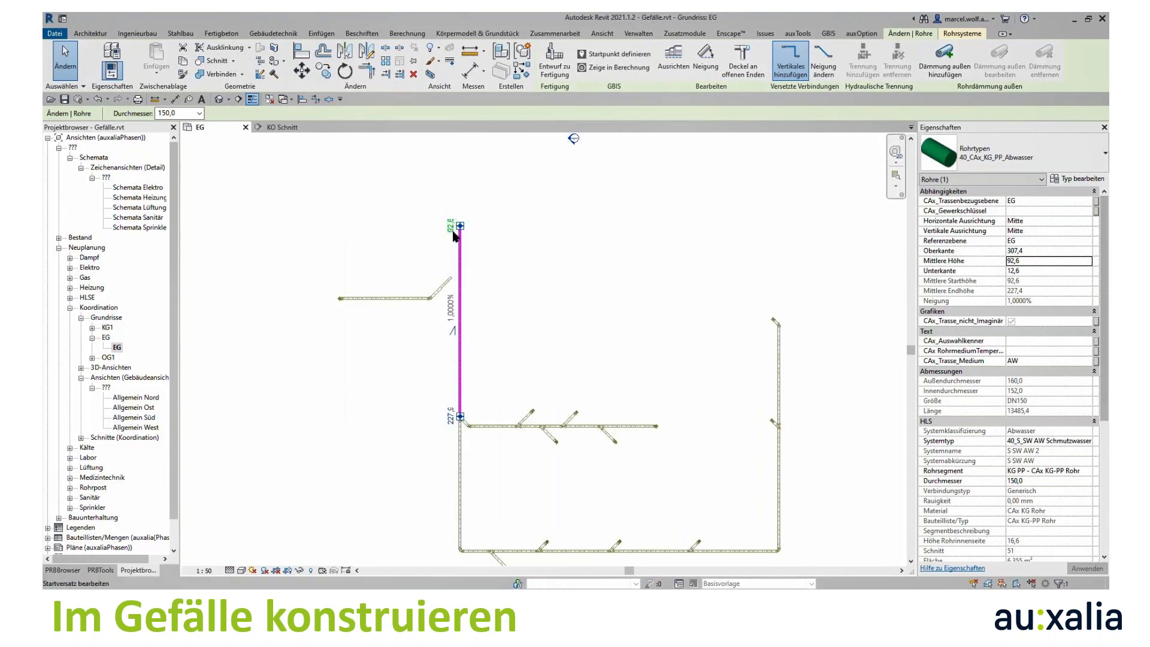
pyautogui.doubleClick(1017, 261)
pyautogui.write('100')
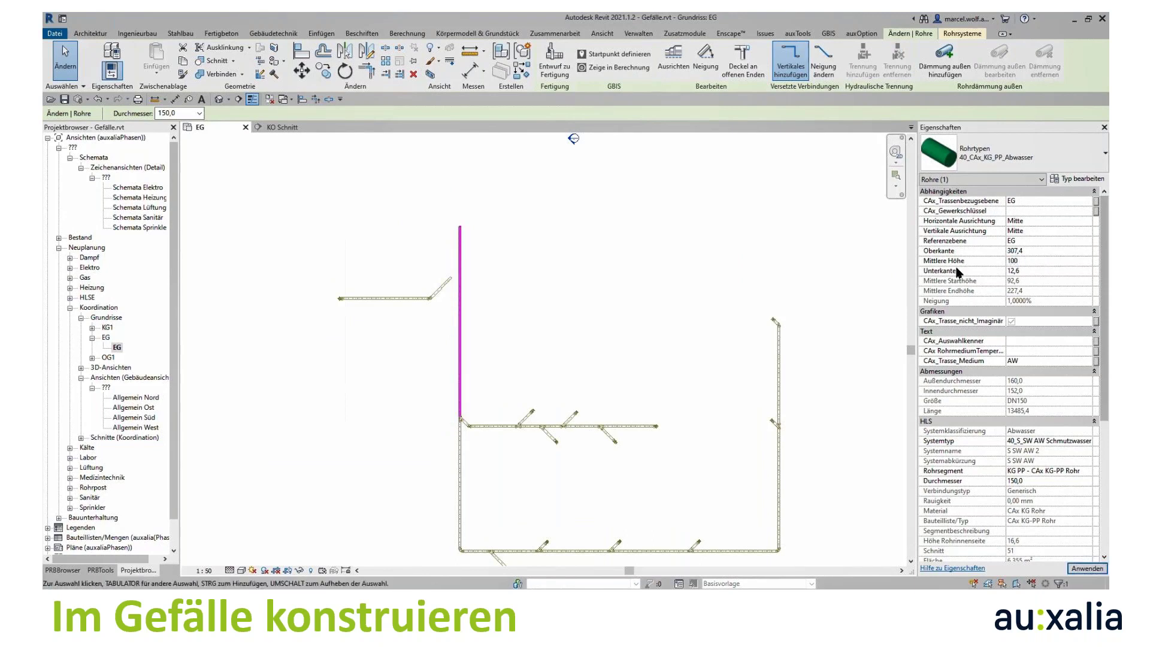
pyautogui.click(608, 303)
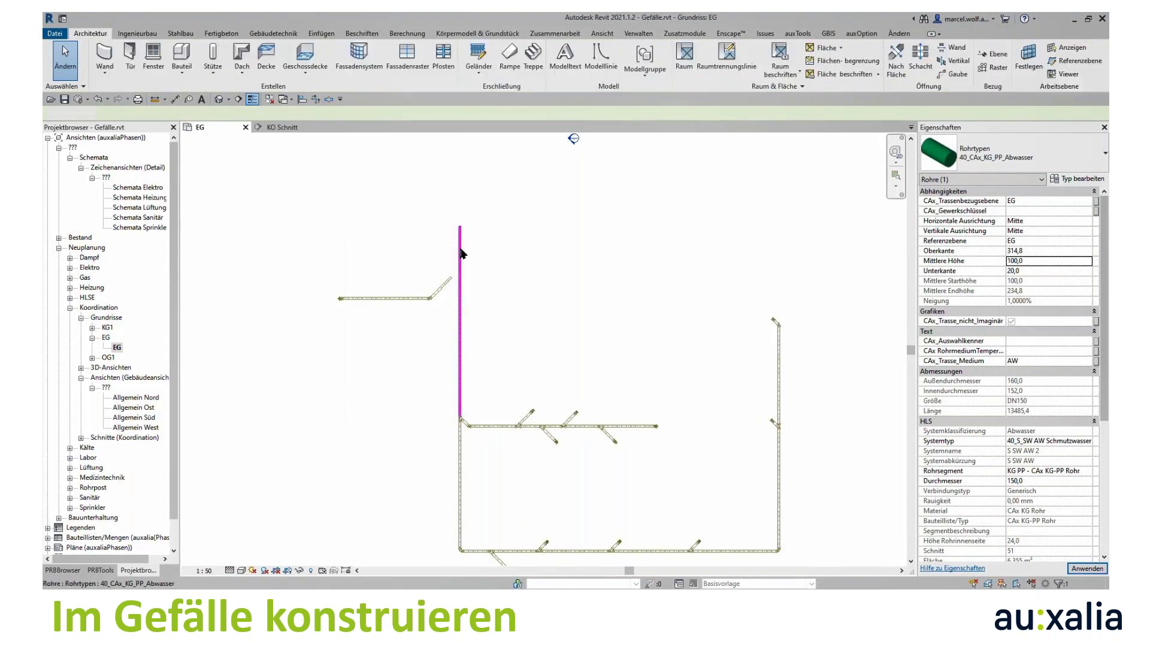
# Step: Recheck the left and right pipes, then bring the whole network back into view
pyautogui.click(464, 256)
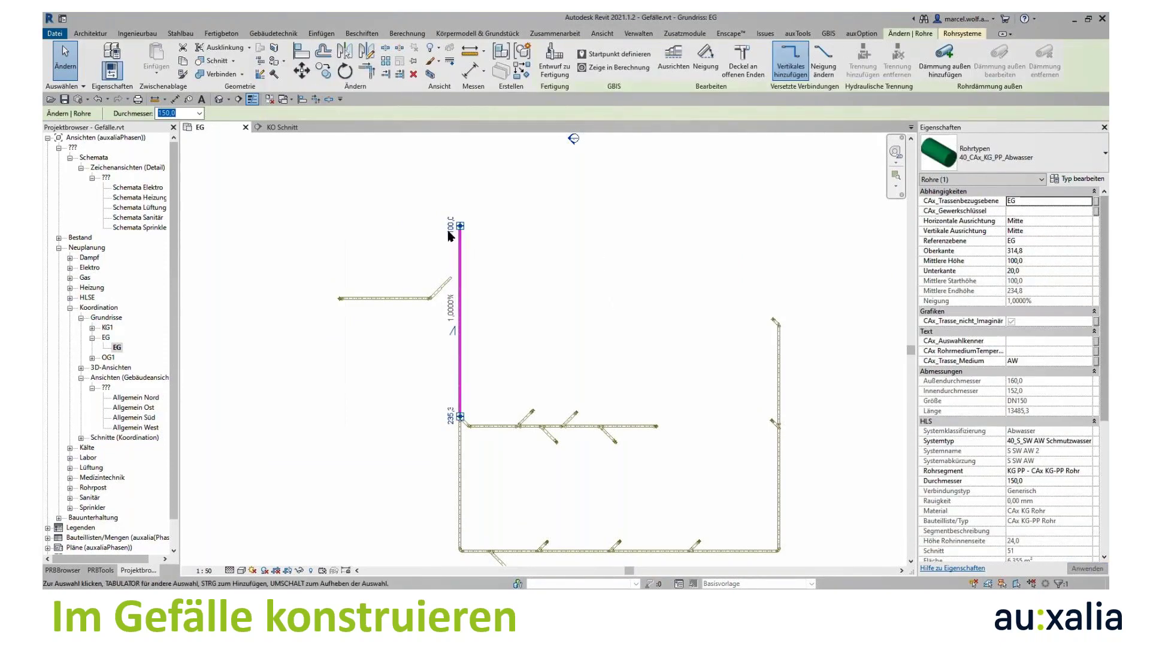
pyautogui.scroll(-1, 603, 303)
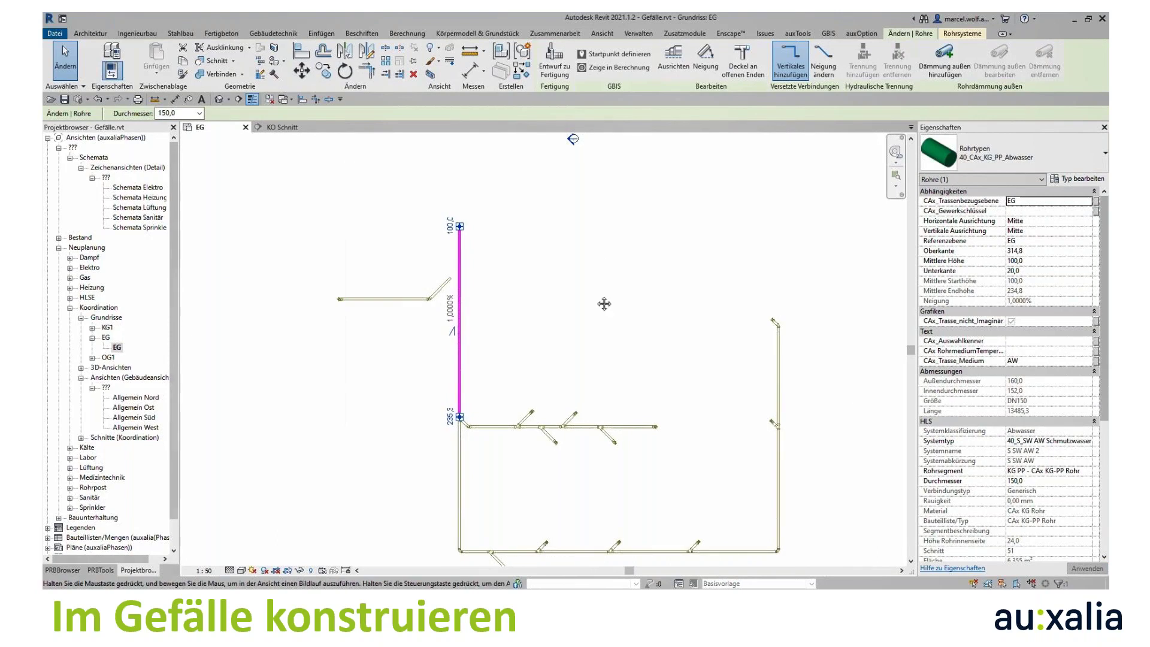
pyautogui.scroll(-2, 604, 304)
pyautogui.click(747, 373)
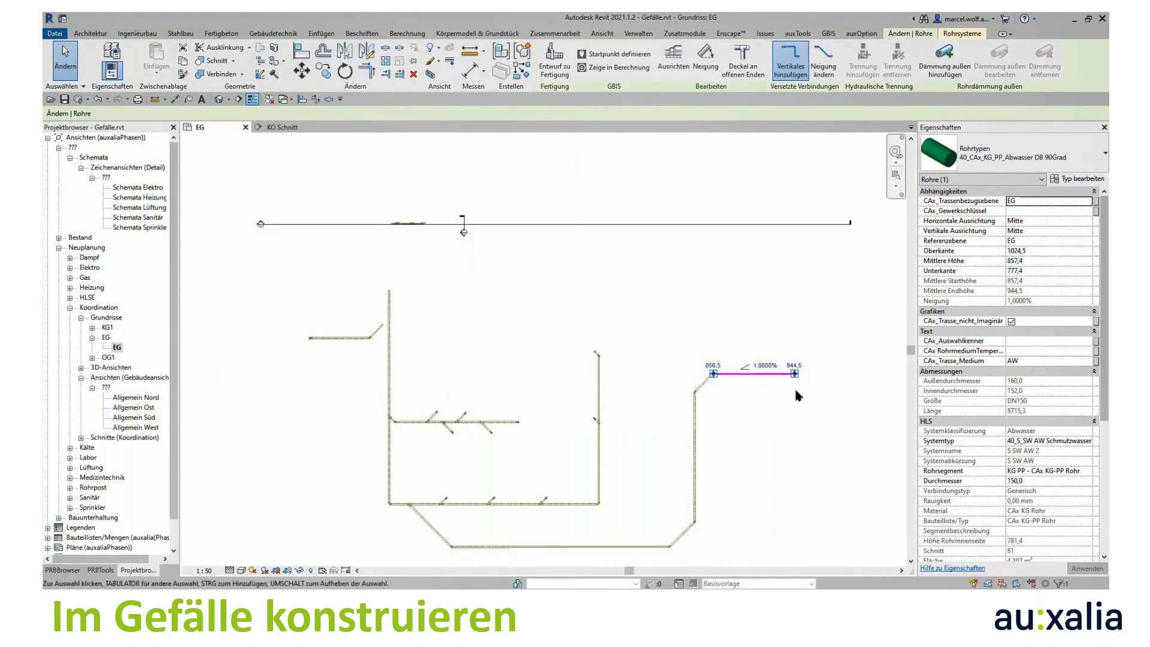
pyautogui.scroll(1, 796, 394)
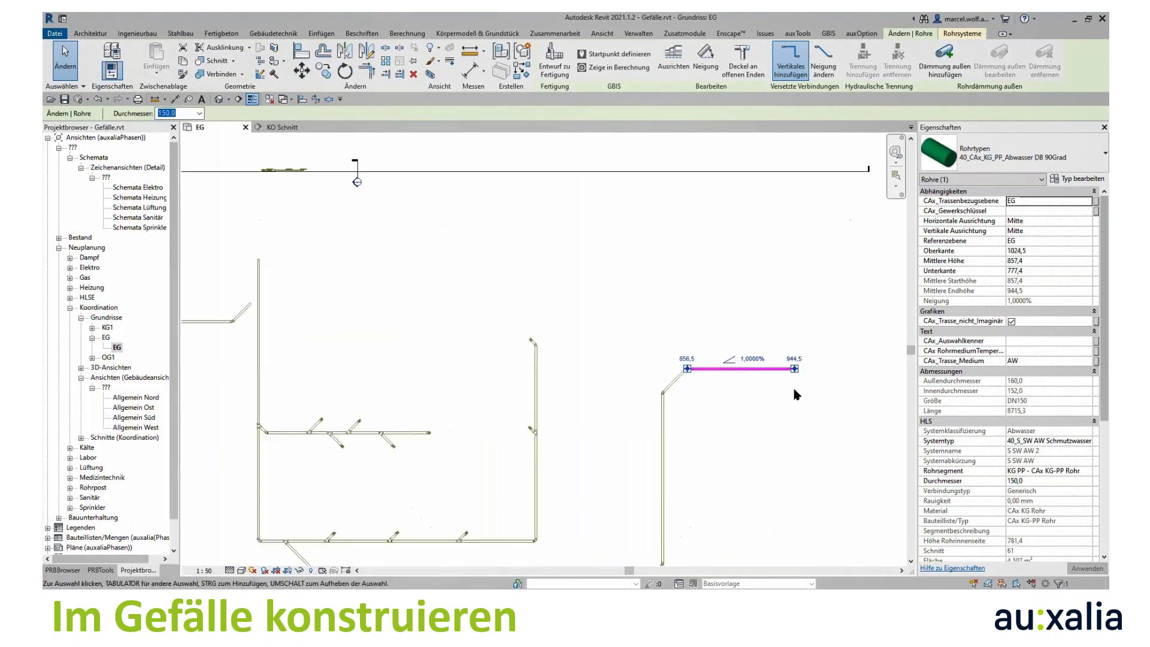
pyautogui.click(573, 388)
pyautogui.scroll(1, 572, 306)
pyautogui.scroll(-1, 605, 306)
pyautogui.moveTo(606, 306); pyautogui.dragTo(610, 305, button='middle')
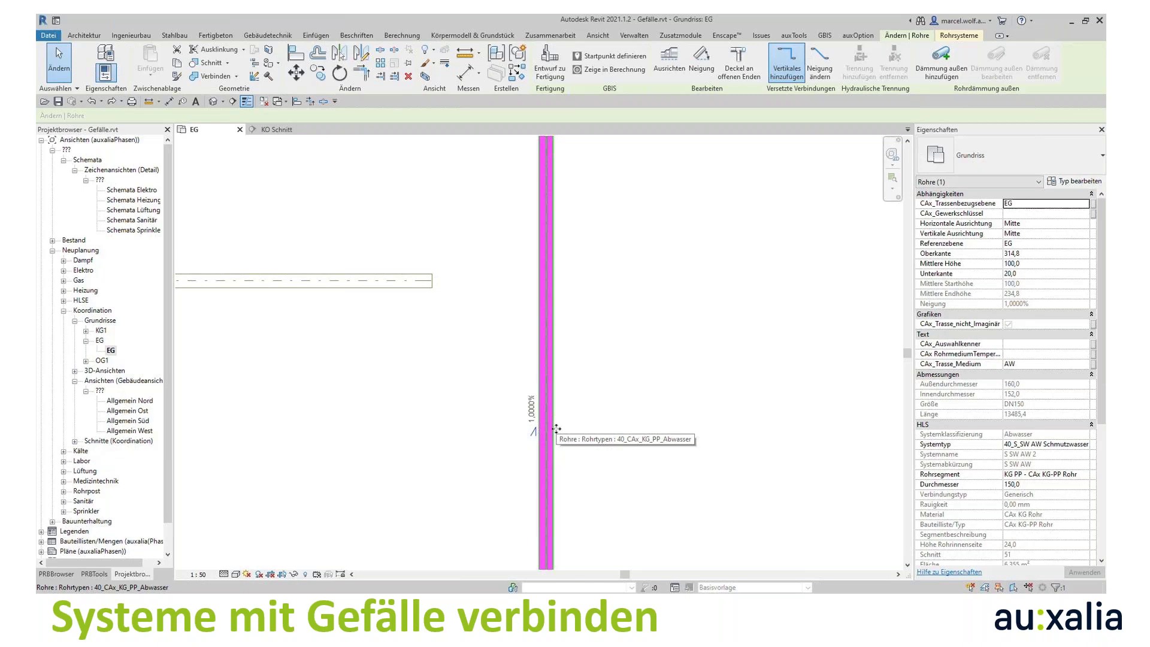
# Step: Try drawing a downward diagonal pipe to the vertical main, discarding it after the fitting error
pyautogui.click(556, 427)
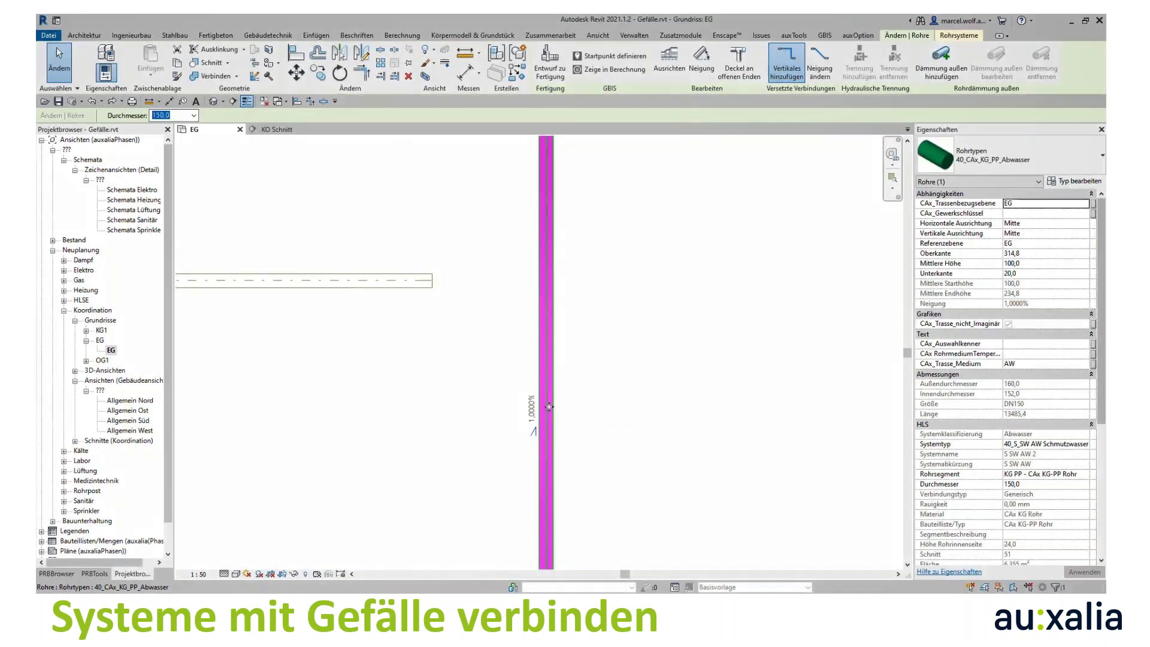
pyautogui.rightClick(544, 393)
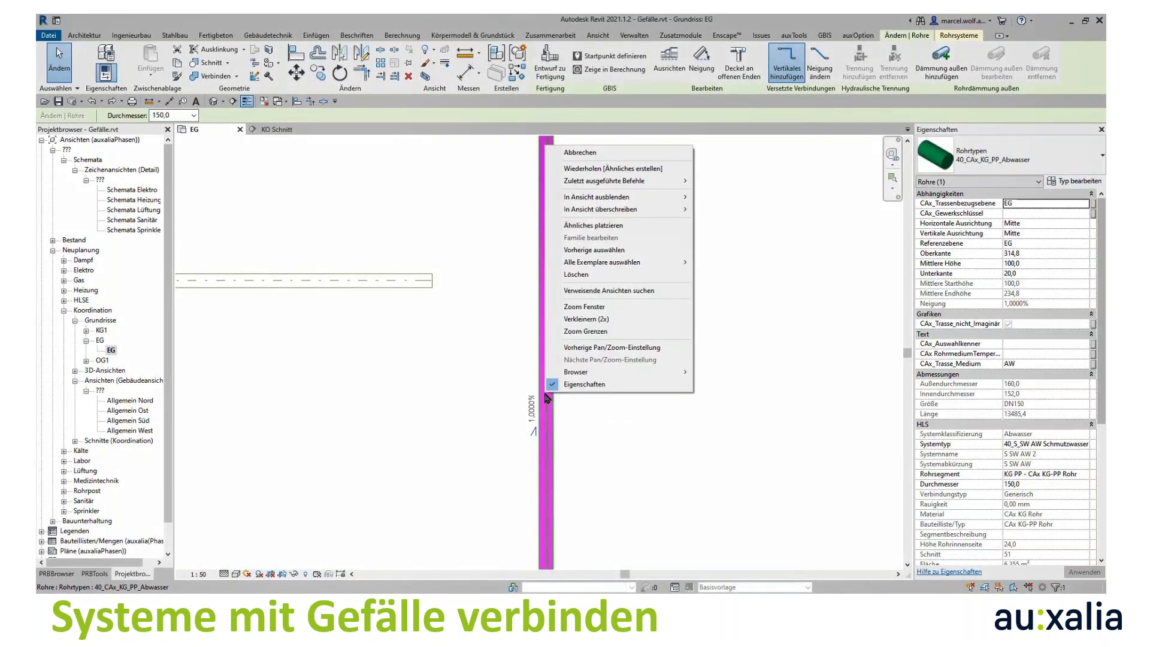
pyautogui.click(620, 227)
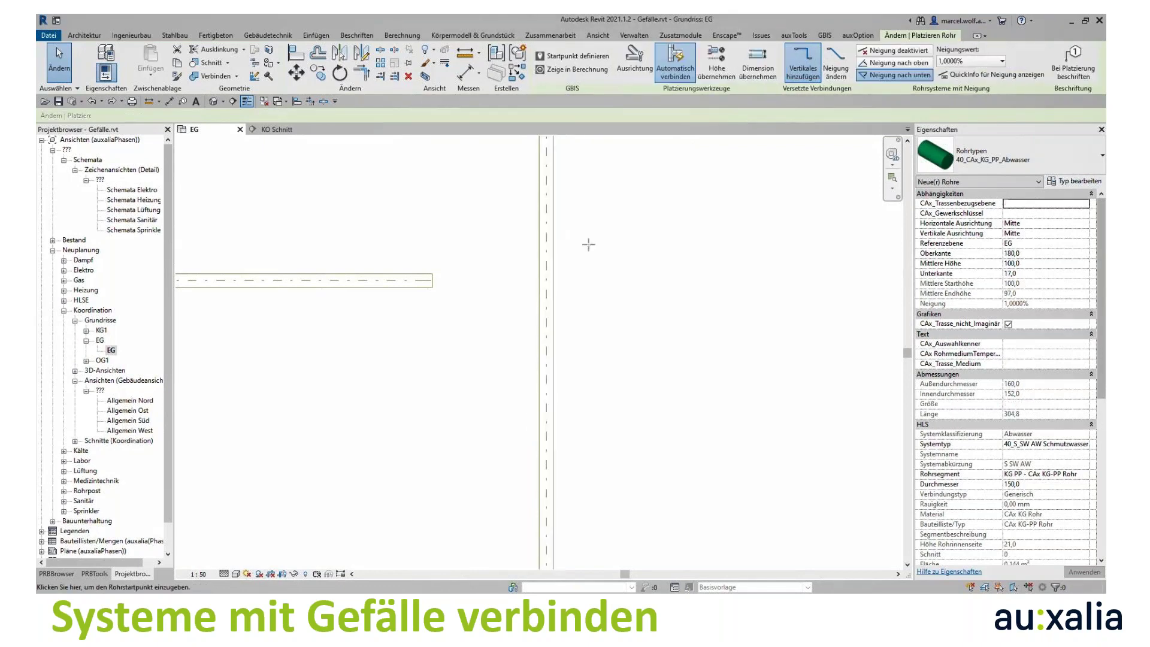
pyautogui.click(928, 78)
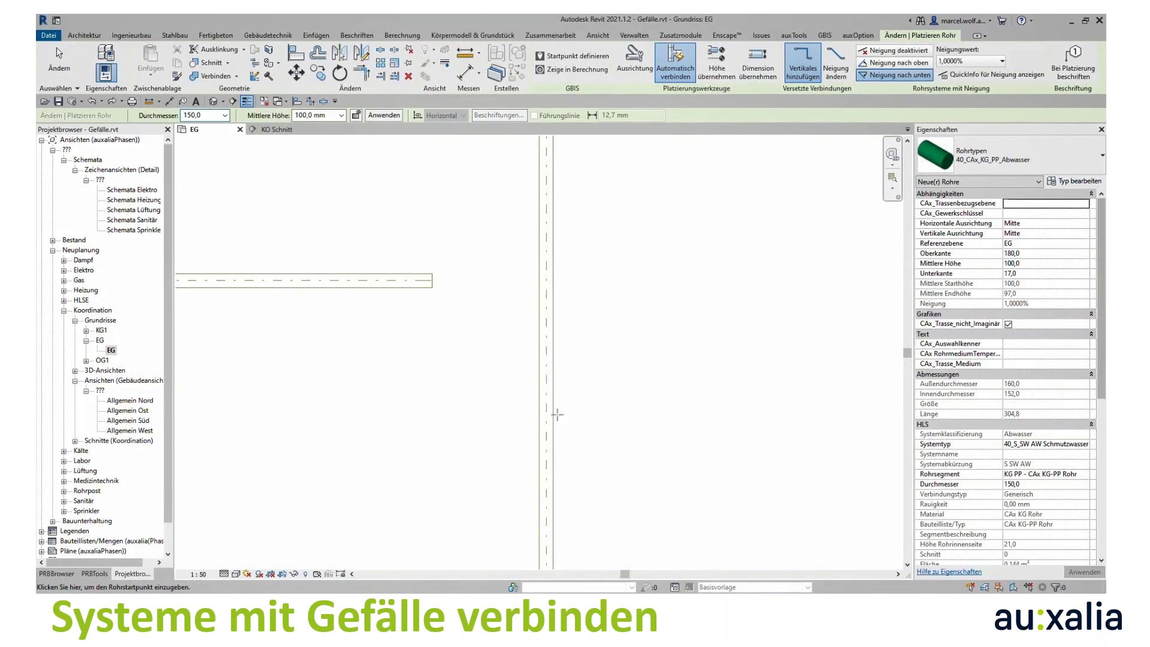
pyautogui.click(494, 483)
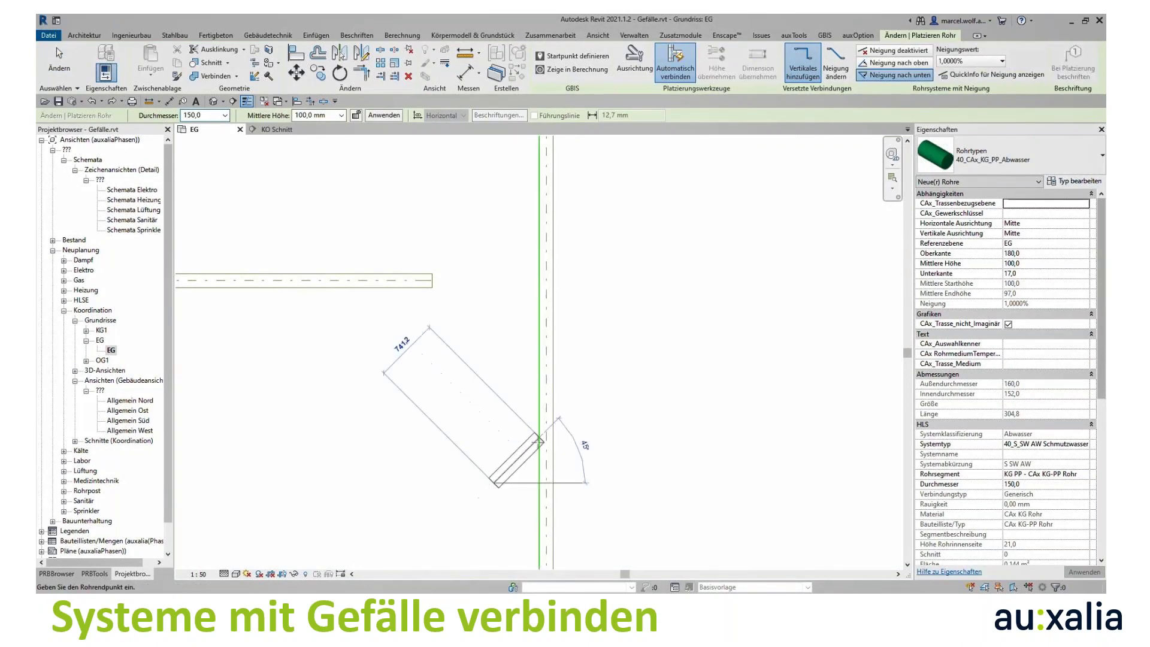
pyautogui.click(546, 430)
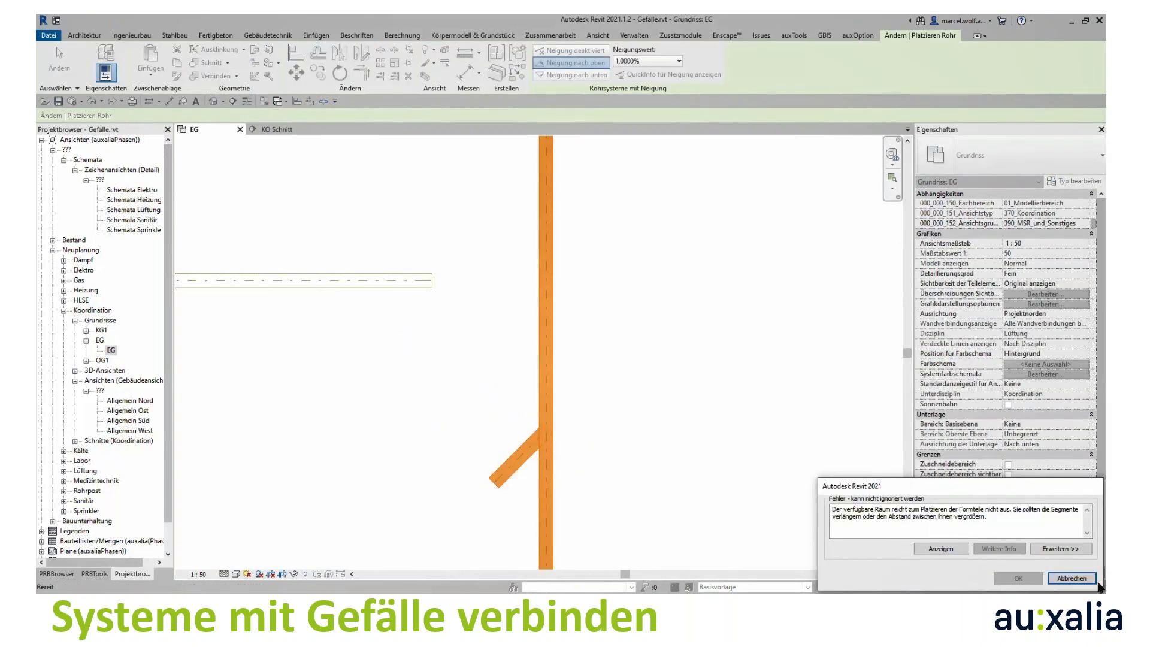
pyautogui.click(1071, 578)
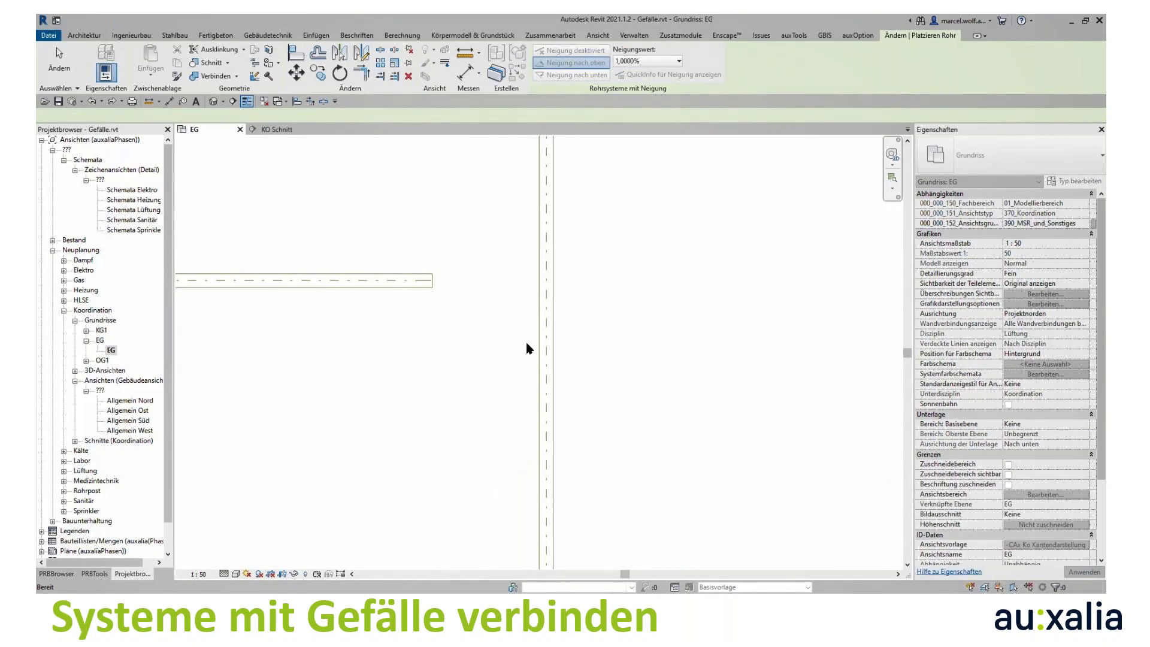
# Step: Draw an upward-sloping 888,2-long diagonal branch from the vertical main and select it
pyautogui.click(547, 354)
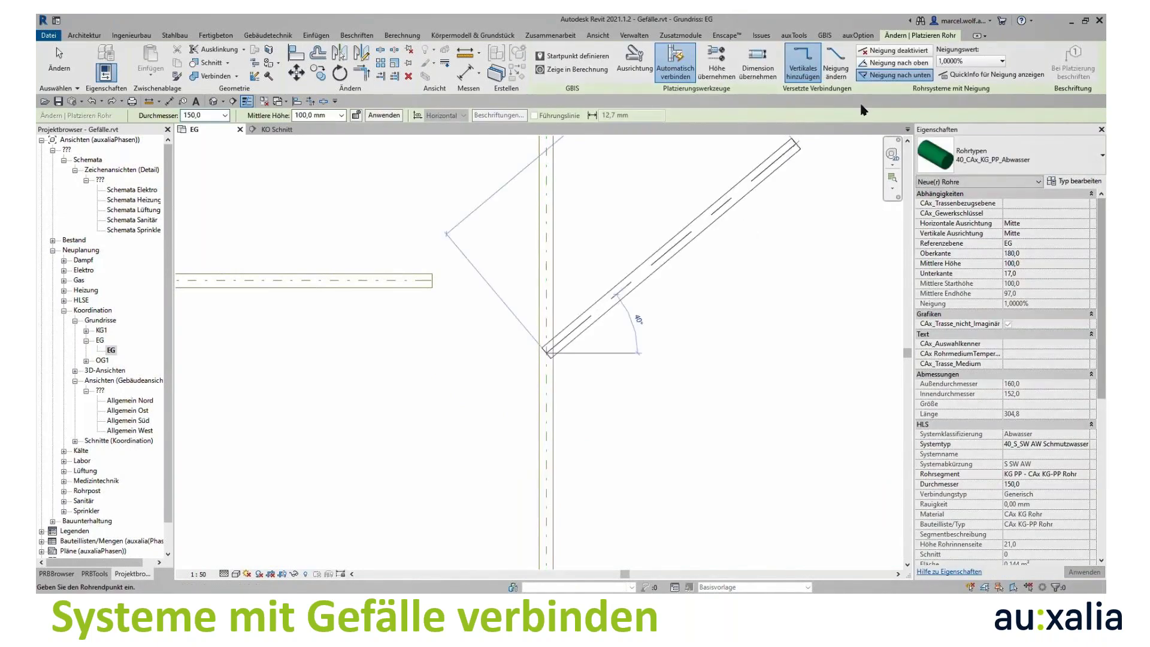
pyautogui.press('s')
pyautogui.press('u')
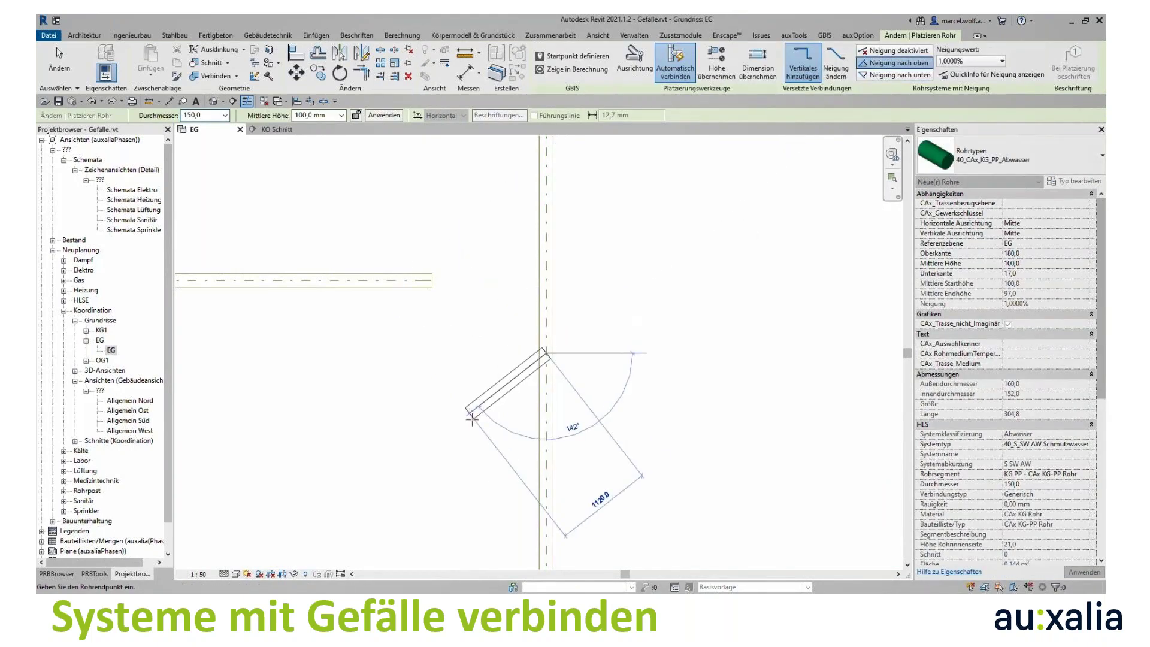
pyautogui.click(474, 429)
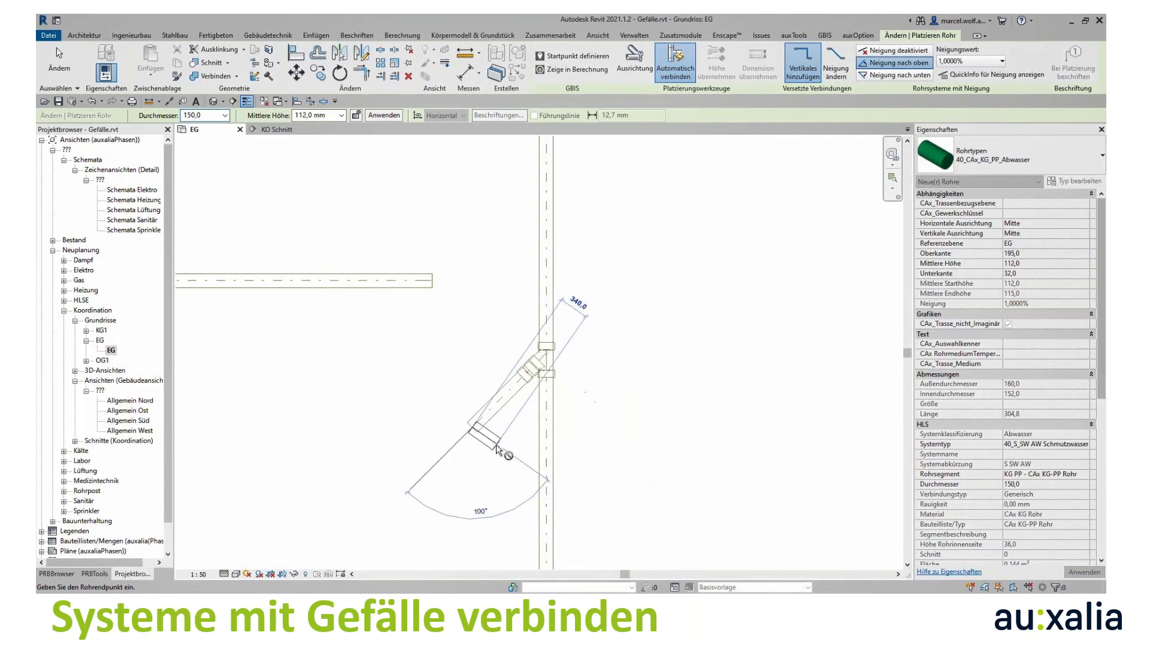
pyautogui.press('Escape')
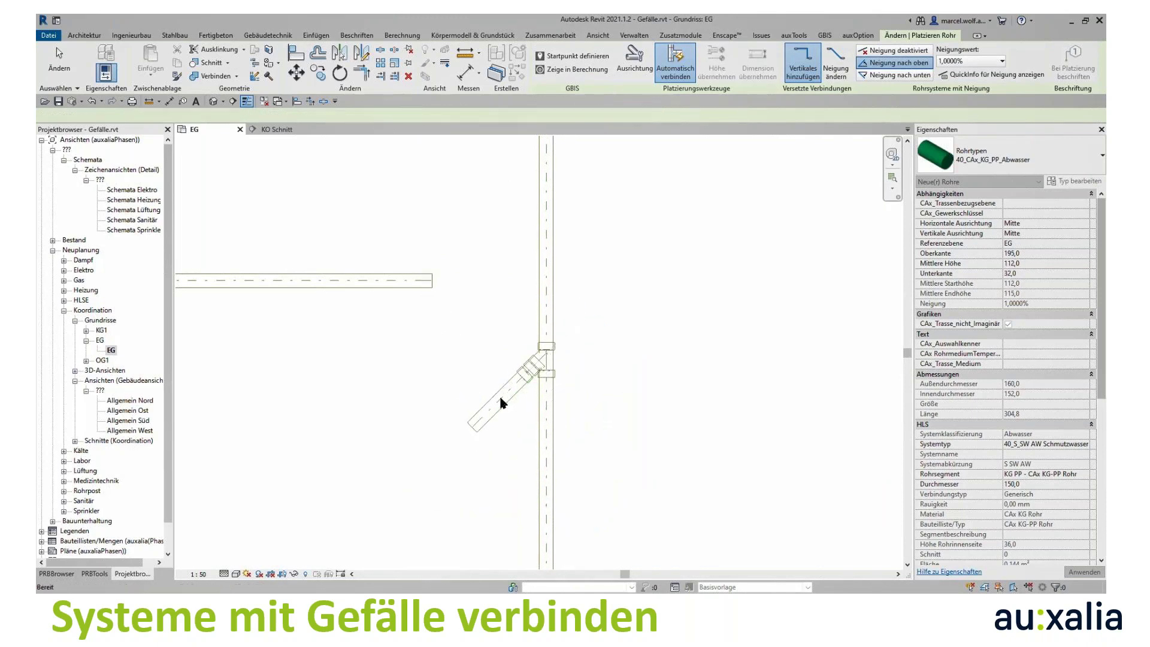
pyautogui.press('Escape')
pyautogui.click(496, 405)
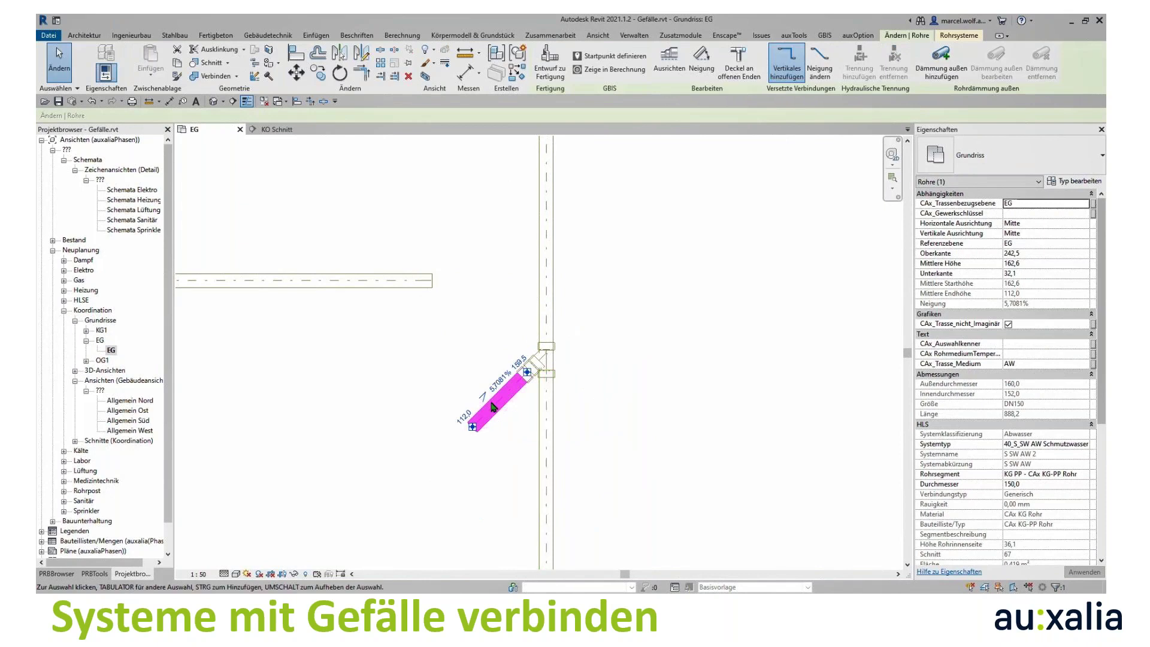
# Step: Inspect the horizontal pipe and vertical main, confirming 1,0000% slope at middle height 500,0
pyautogui.scroll(2, 494, 406)
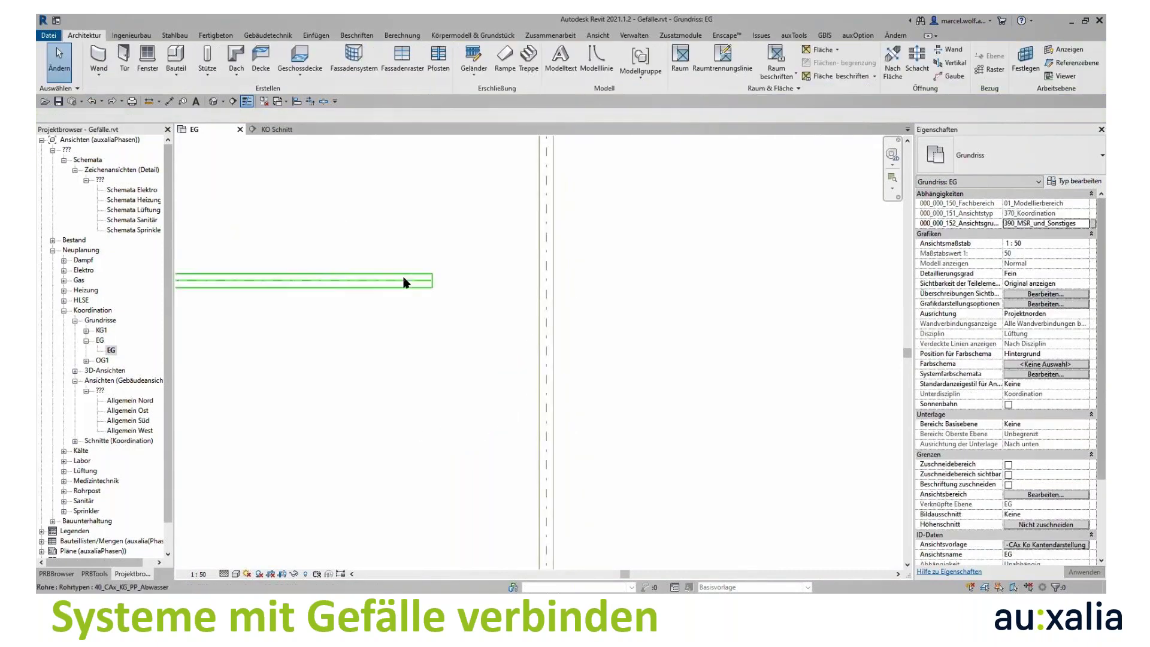
pyautogui.moveTo(500, 307); pyautogui.dragTo(411, 362, button='middle')
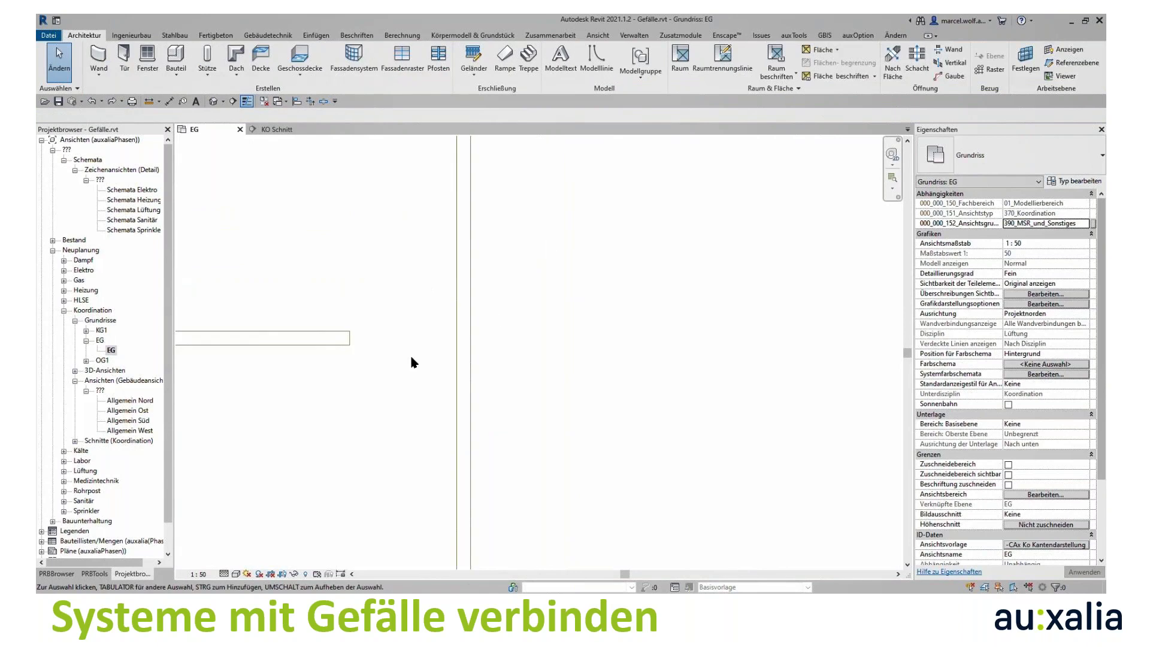
pyautogui.click(372, 324)
pyautogui.moveTo(378, 319); pyautogui.dragTo(398, 366, button='middle')
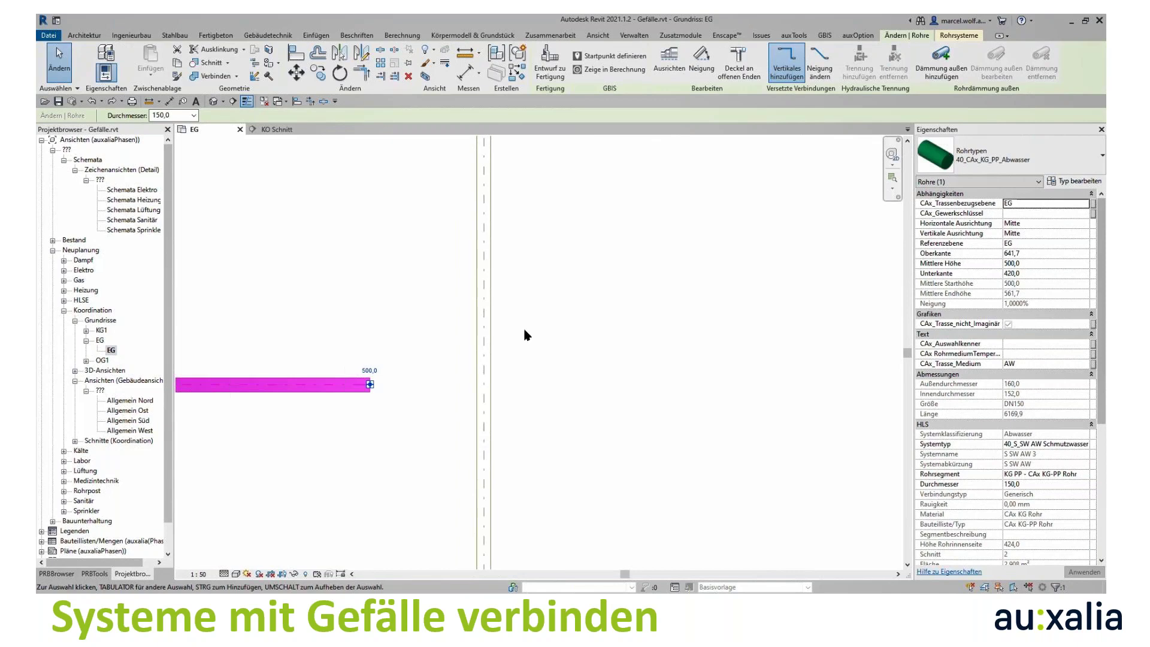
pyautogui.click(483, 340)
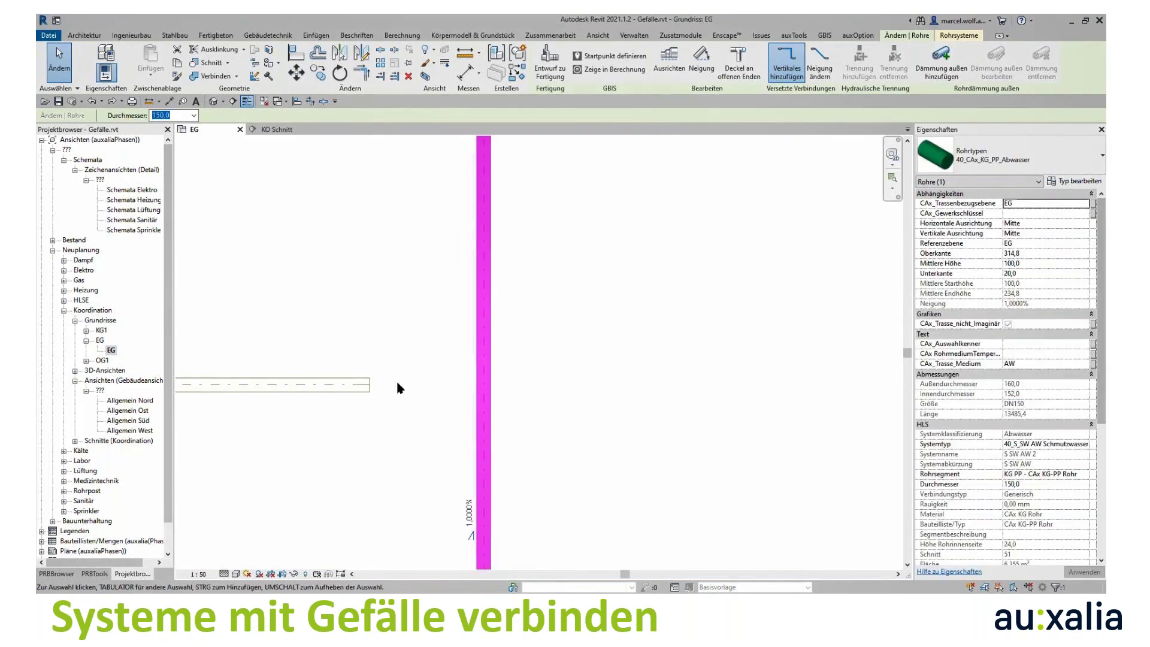
# Step: Draw a downward diagonal pipe from the horizontal pipe's end to the vertical main, then delete it
pyautogui.click(370, 386)
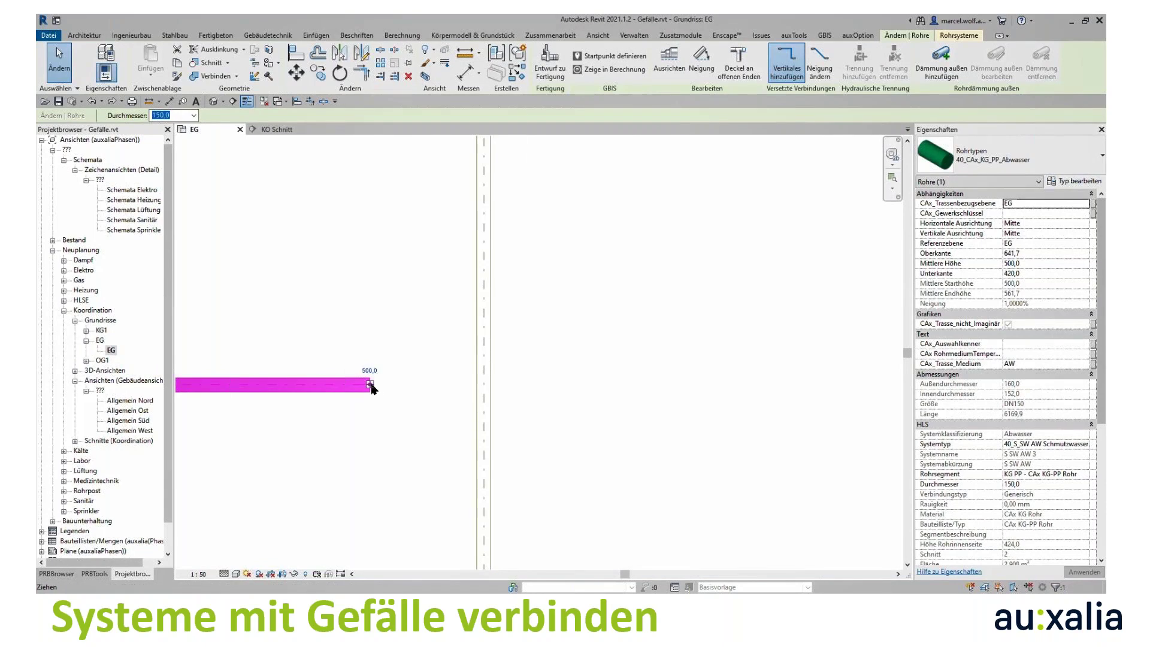
pyautogui.rightClick(371, 385)
pyautogui.click(410, 136)
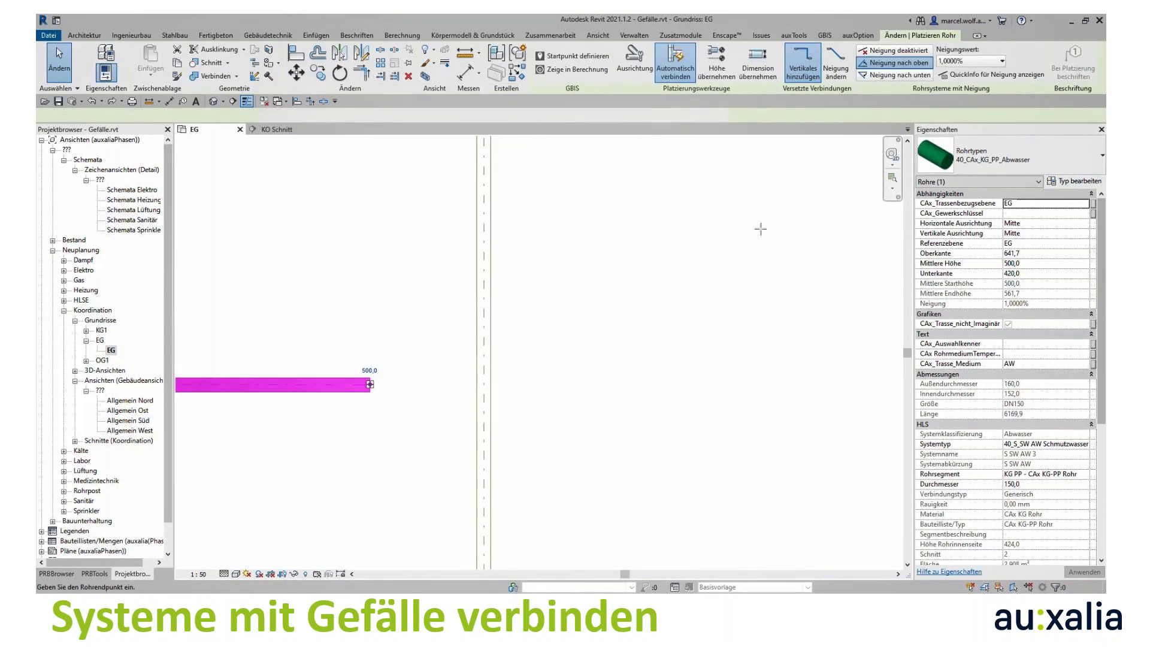
pyautogui.click(895, 75)
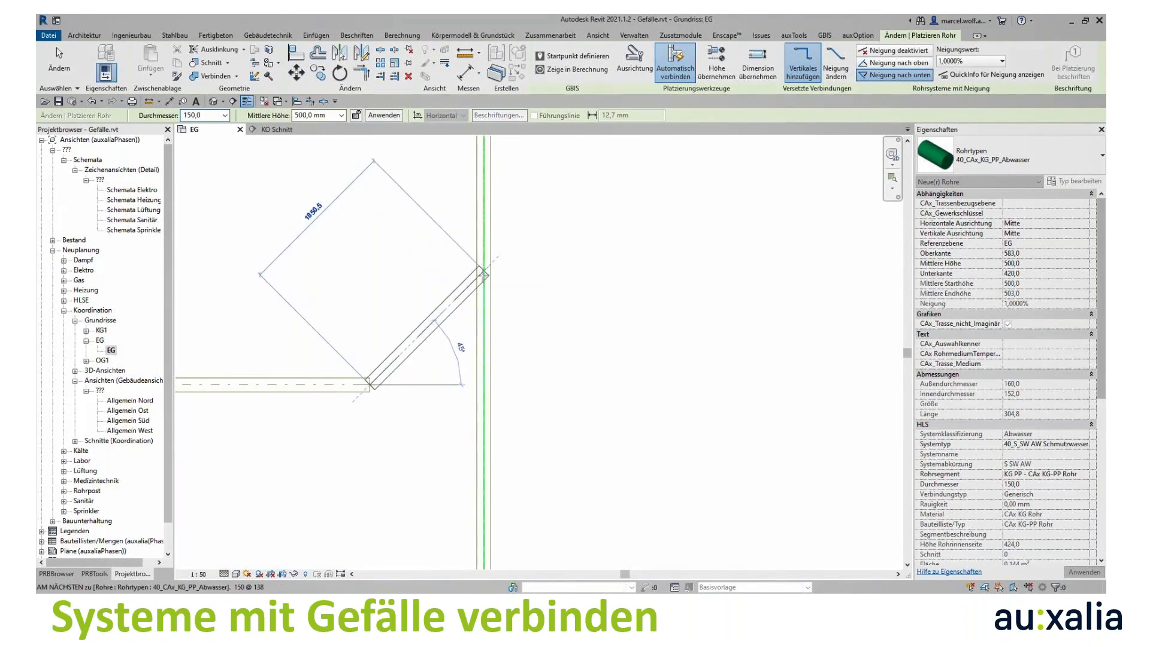
pyautogui.click(483, 274)
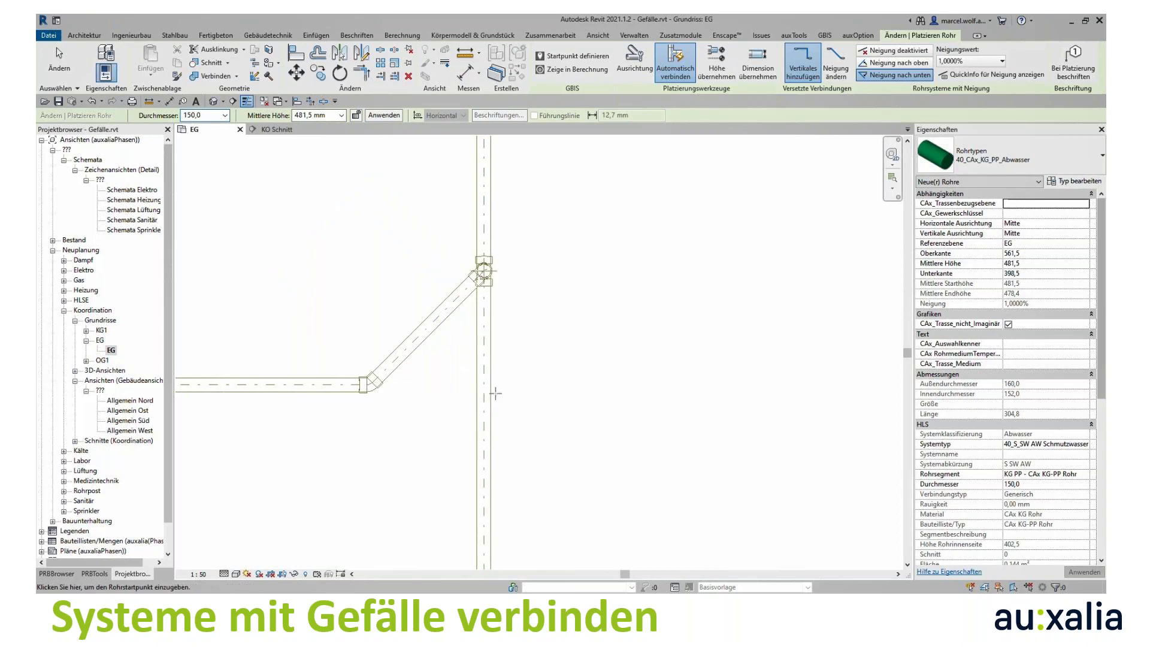
pyautogui.press('Escape')
pyautogui.press('Escape')
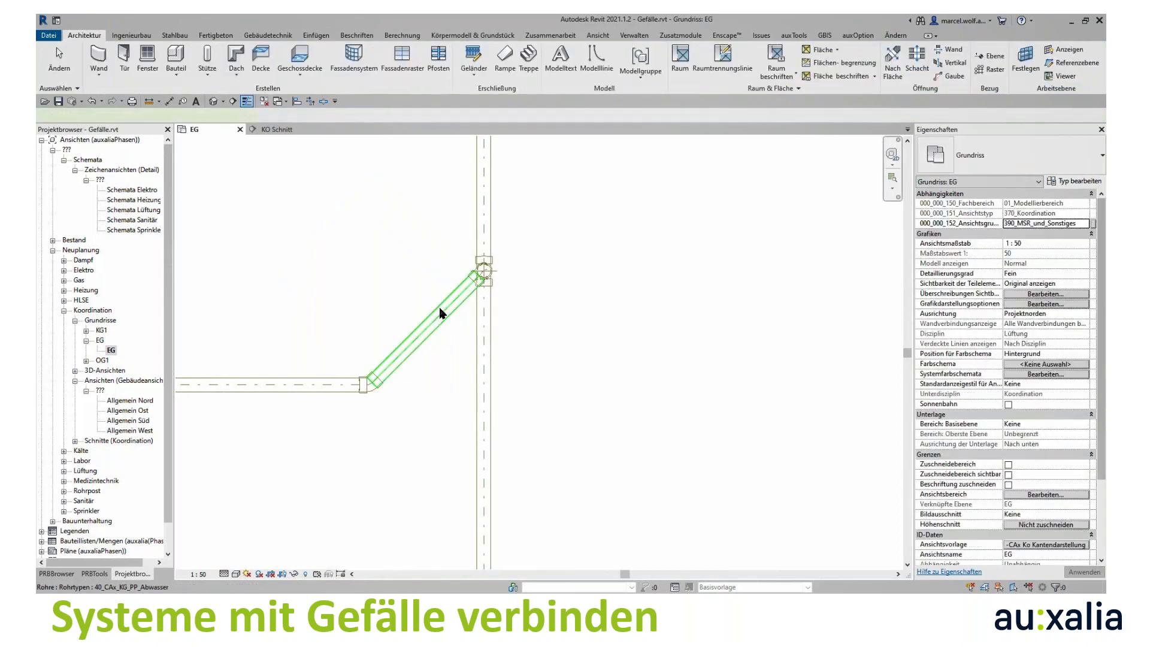
pyautogui.click(440, 312)
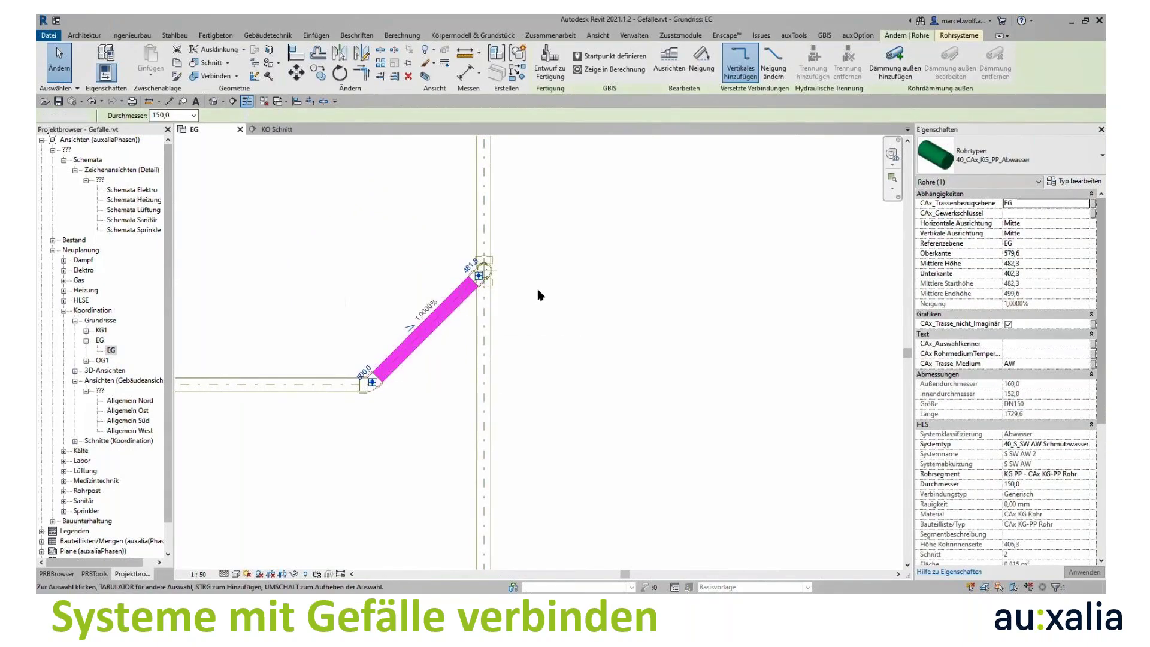
pyautogui.click(461, 251)
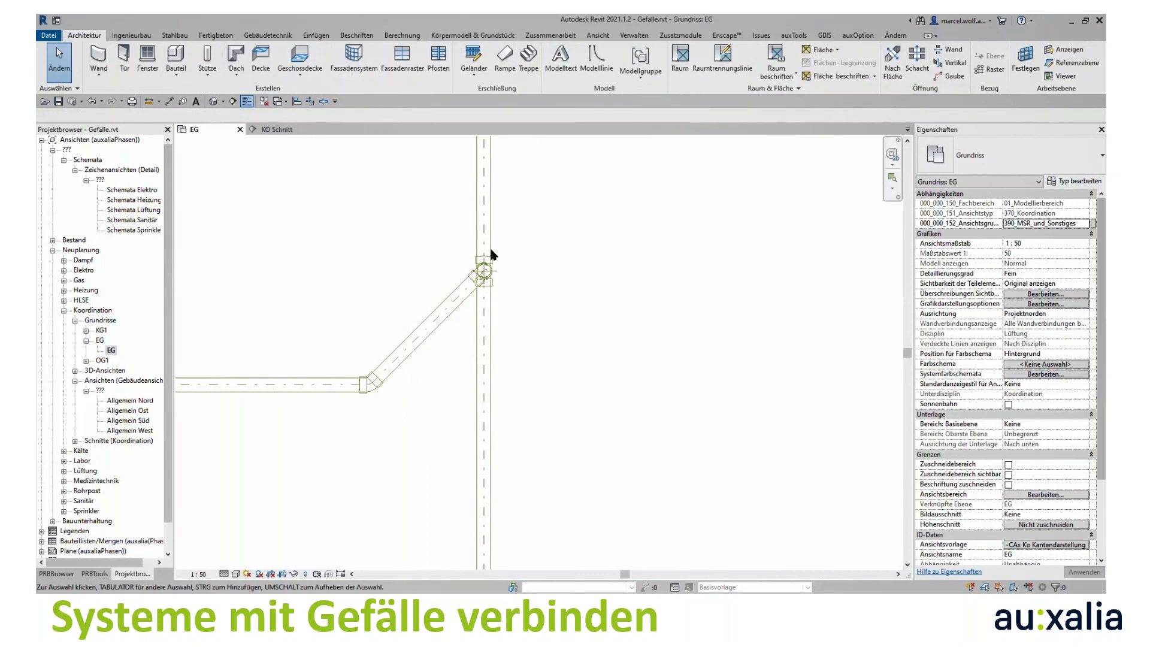
pyautogui.click(92, 102)
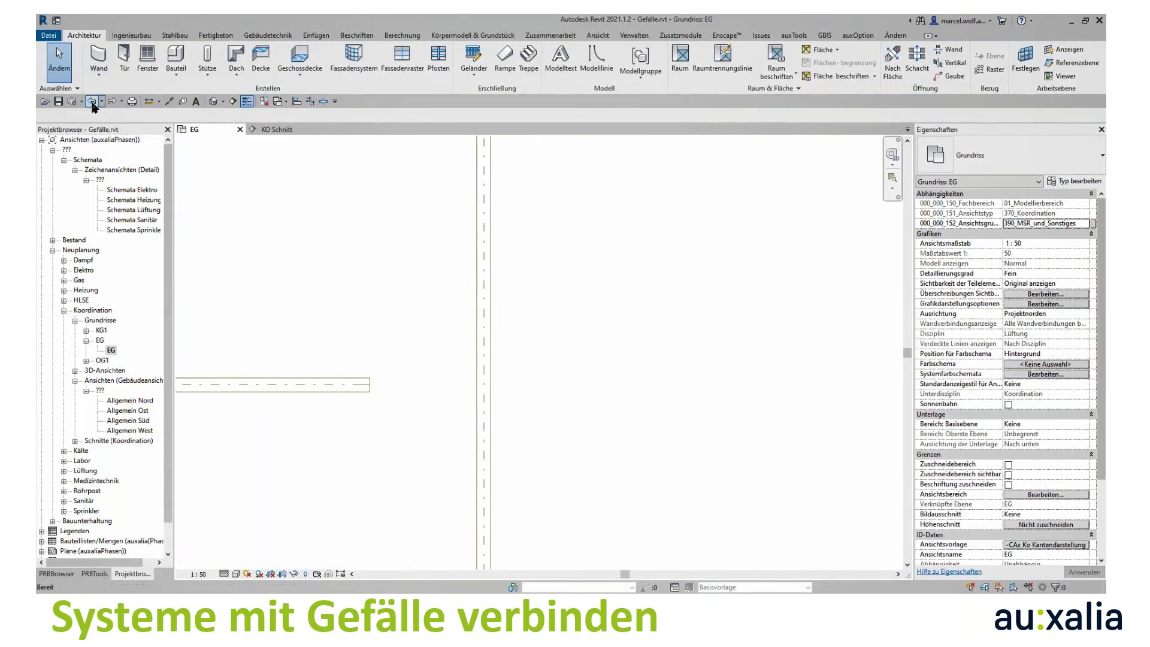
# Step: Redraw the diagonal pipe sloping down at 1% with Change Slope, joining the vertical main by a tee
pyautogui.click(369, 389)
pyautogui.rightClick(371, 386)
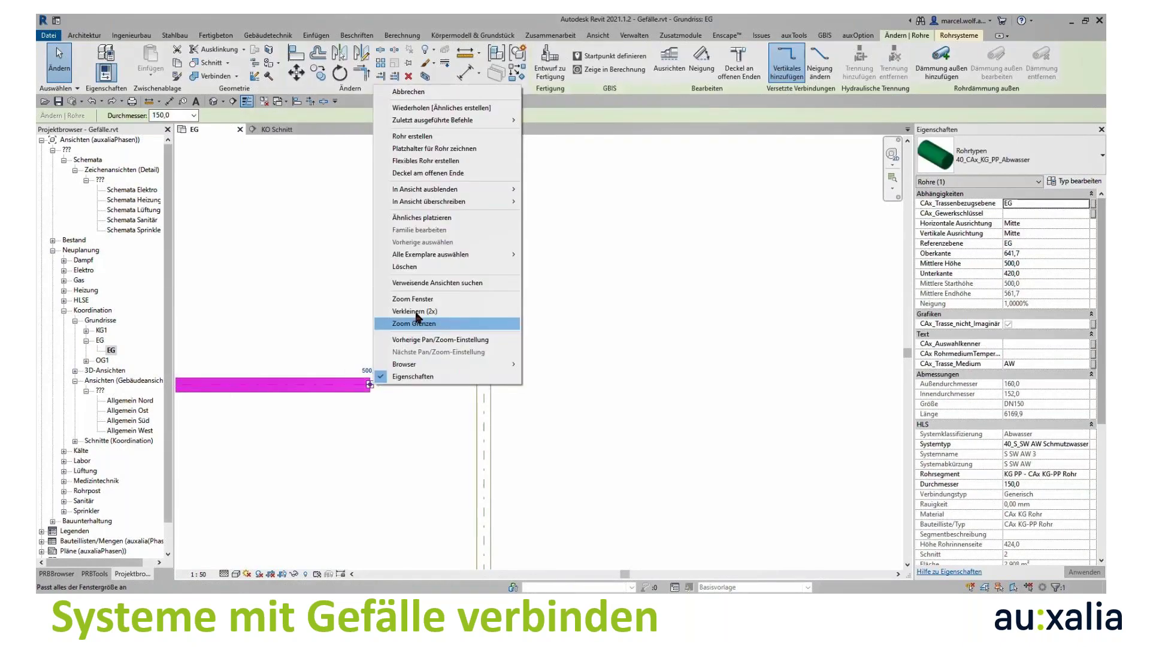
pyautogui.click(412, 137)
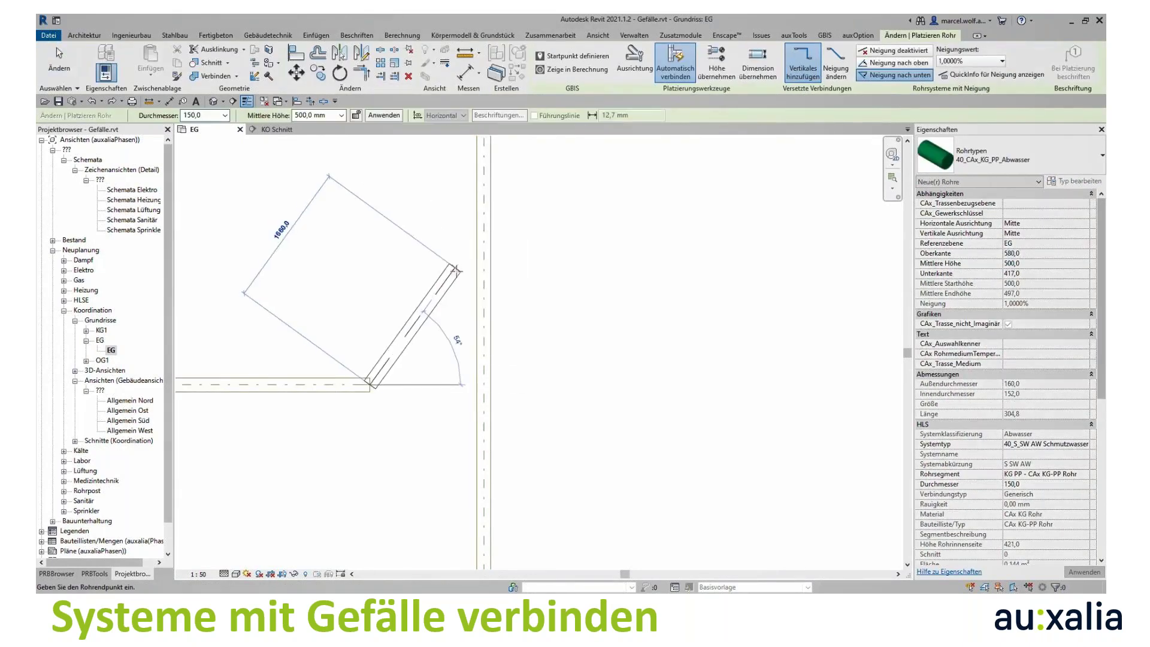
pyautogui.click(898, 77)
pyautogui.click(835, 62)
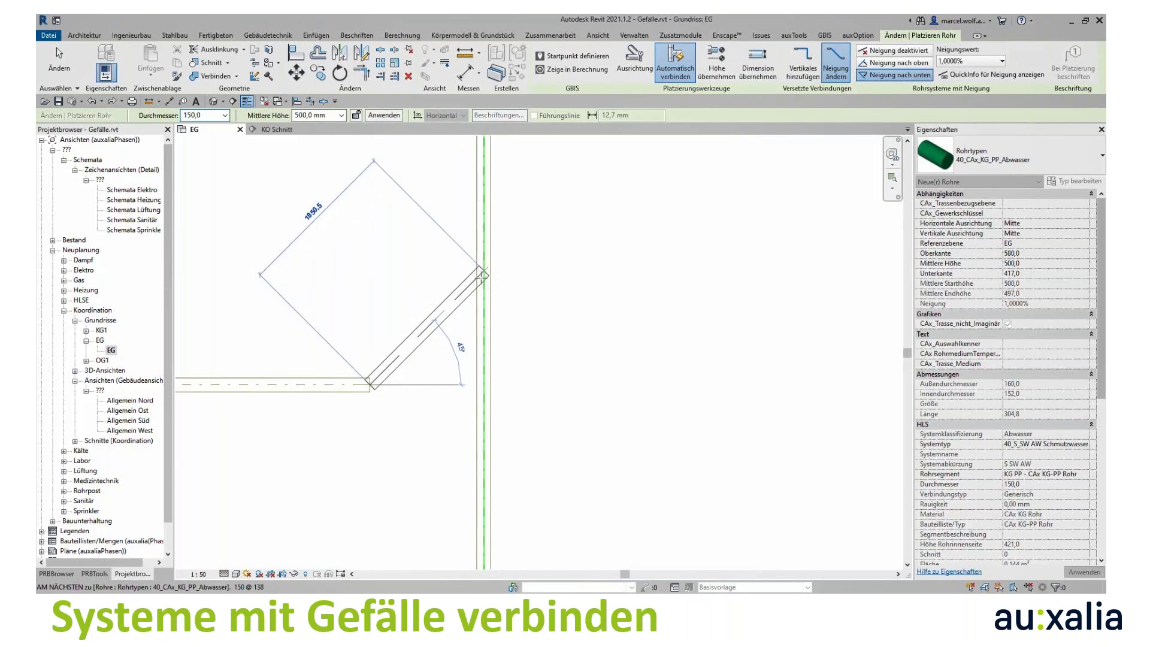
pyautogui.click(484, 272)
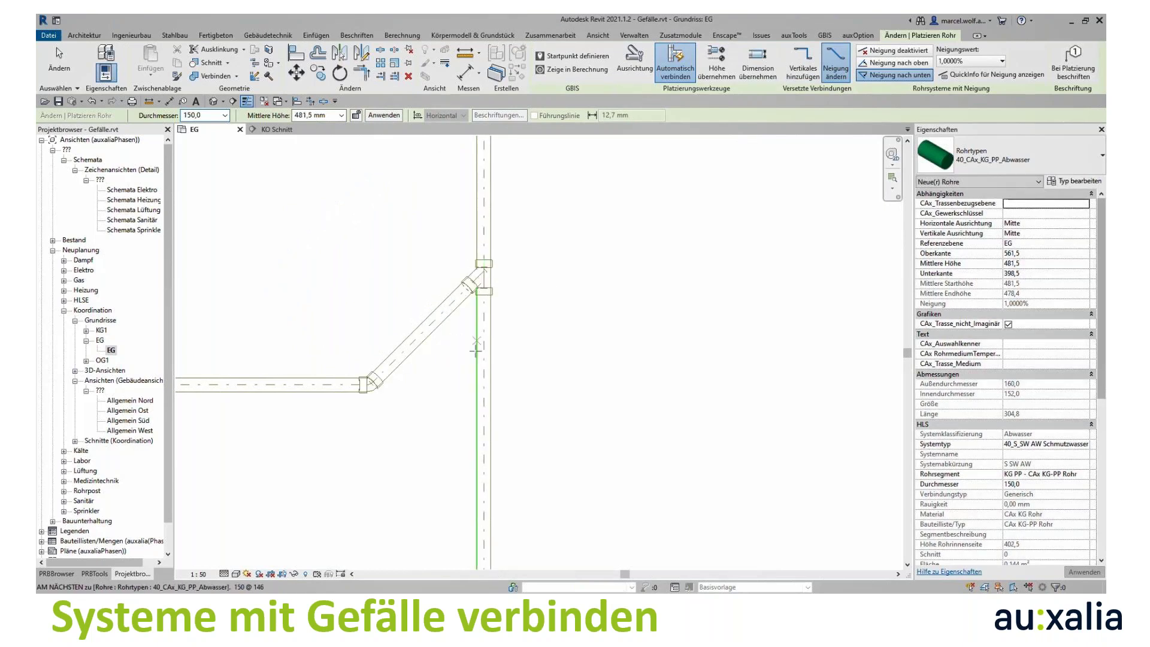
pyautogui.press('Escape')
pyautogui.press('Escape')
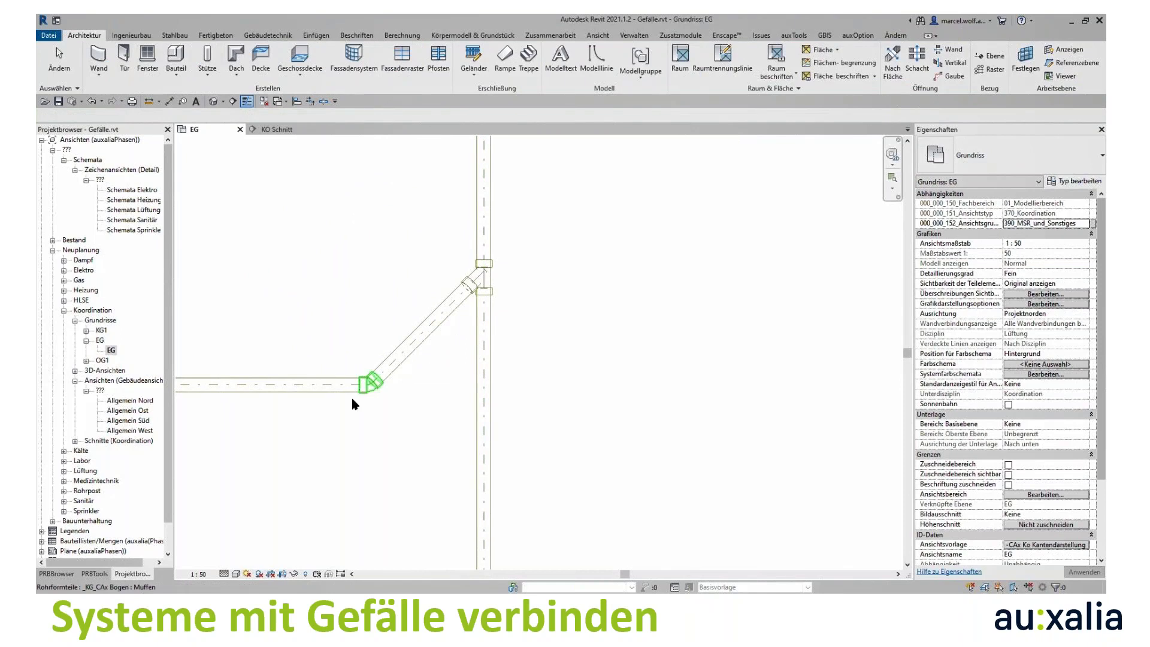
# Step: Apply a 1% slope to the selected diagonal and horizontal EG sewage pipes
pyautogui.click(409, 356)
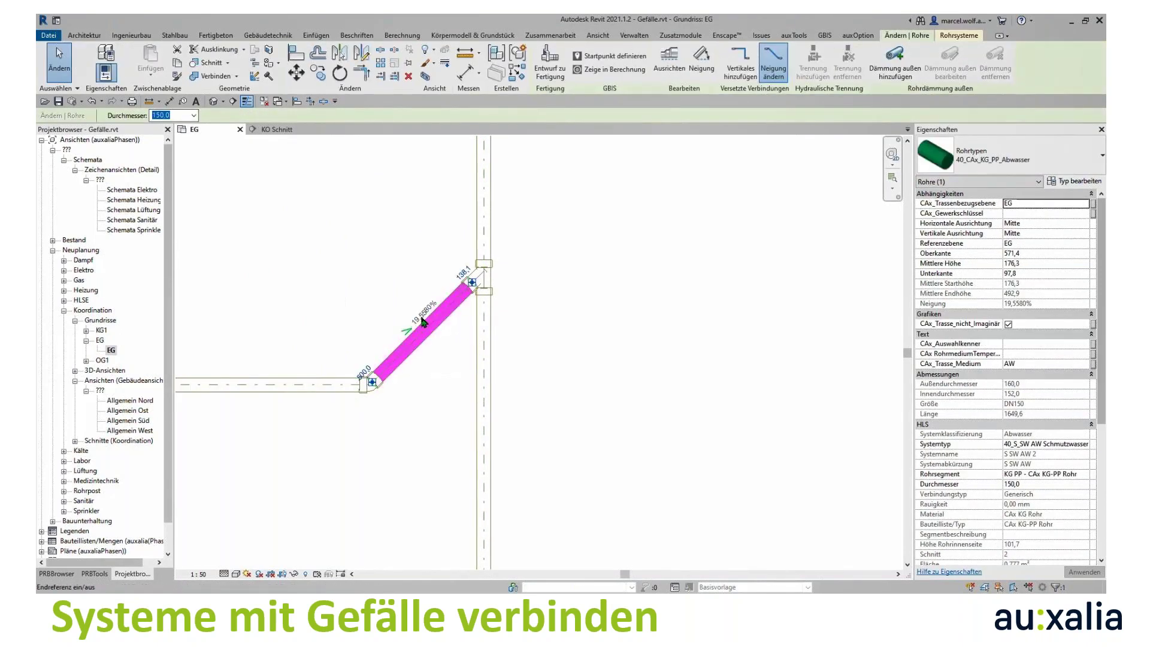
pyautogui.scroll(-1, 442, 347)
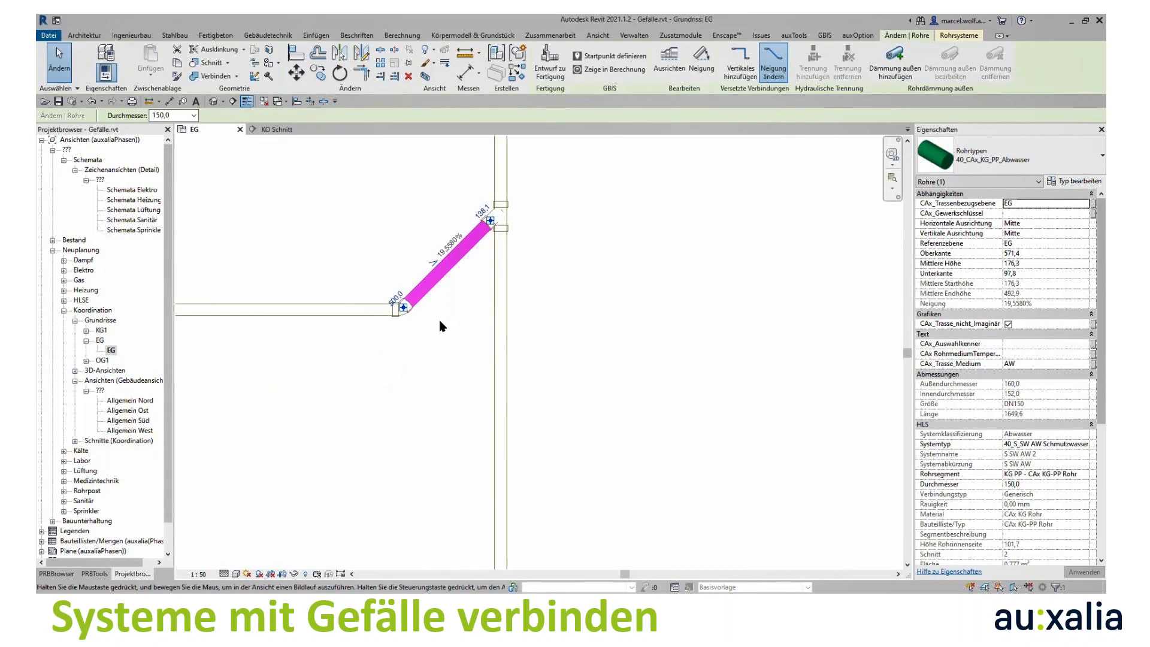
pyautogui.keyDown('ctrl'); pyautogui.click(359, 312); pyautogui.keyUp('ctrl')
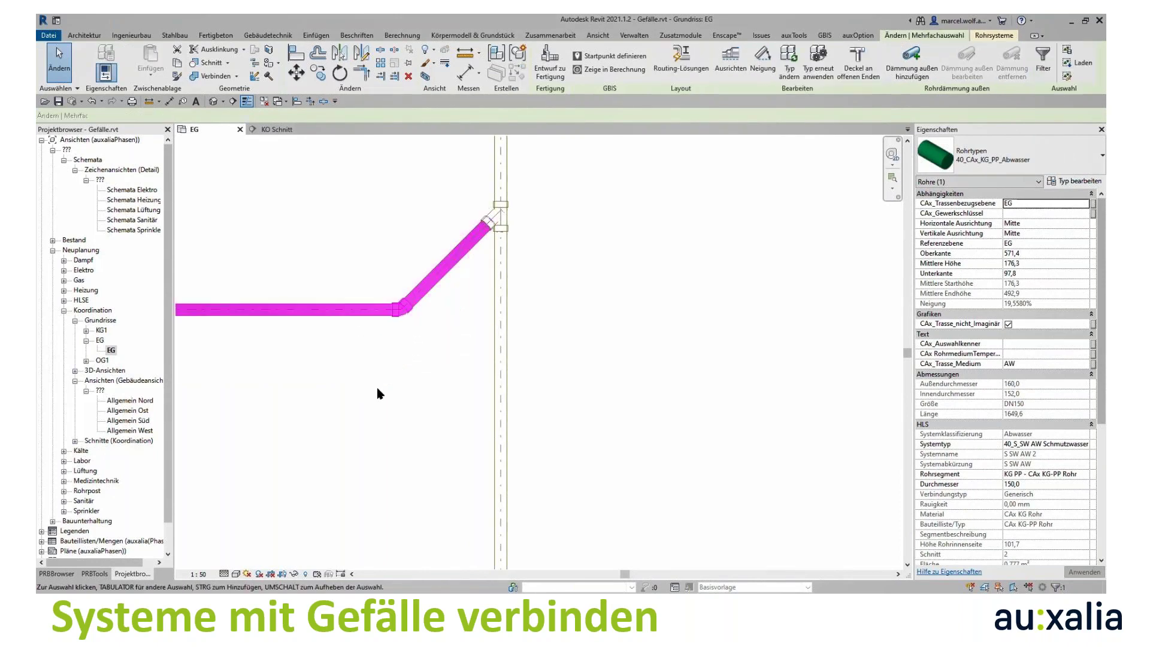
pyautogui.click(759, 53)
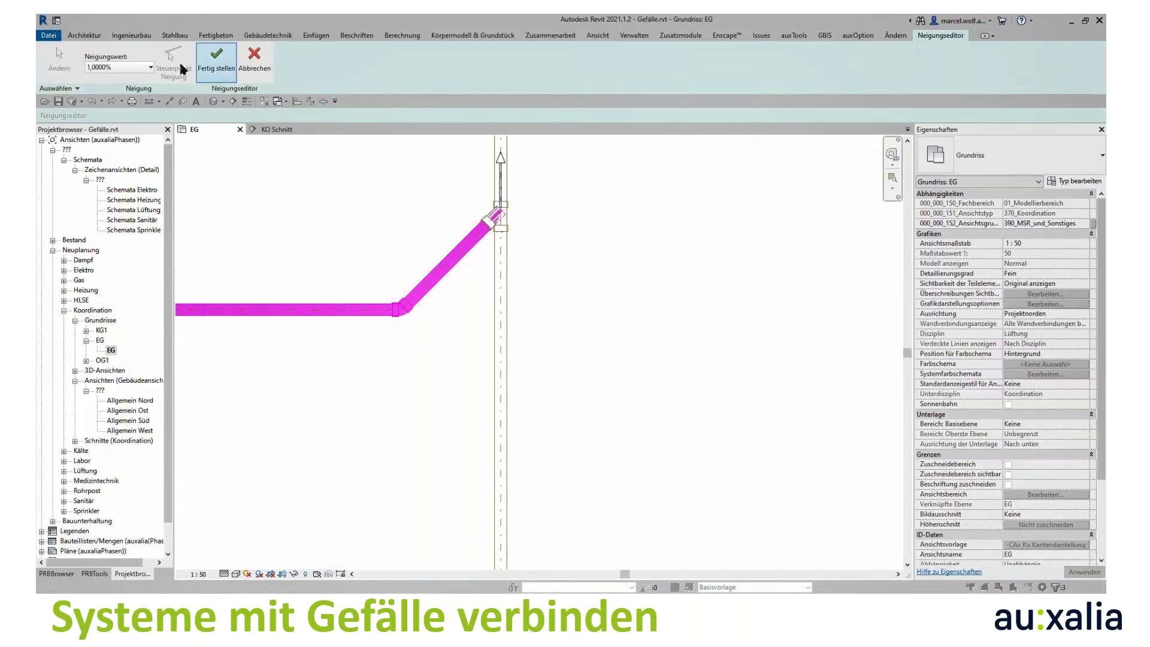
pyautogui.click(217, 60)
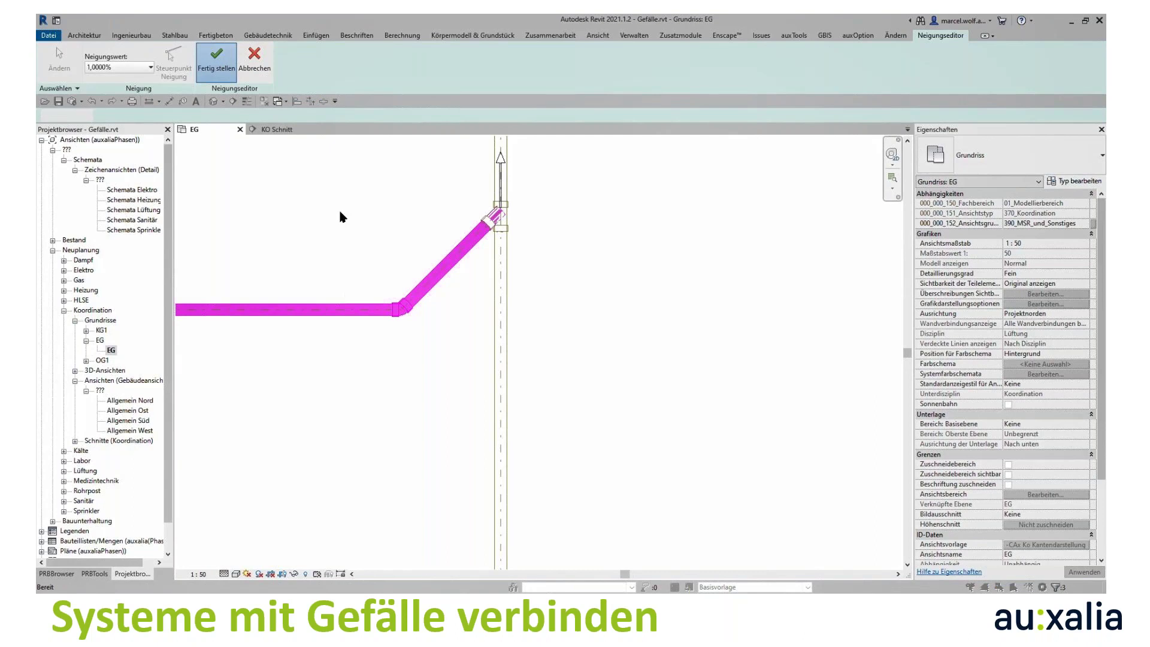
# Step: Check that the diagonal and horizontal pipes each show Neigung 1,0000% in Properties
pyautogui.click(434, 277)
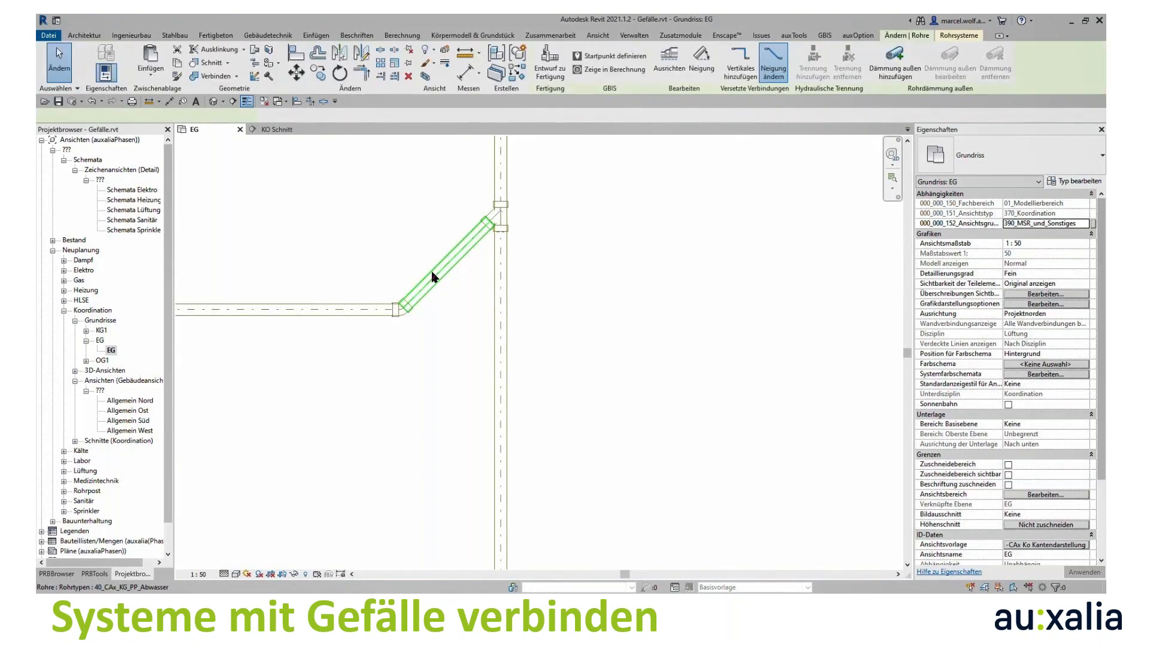
pyautogui.click(335, 314)
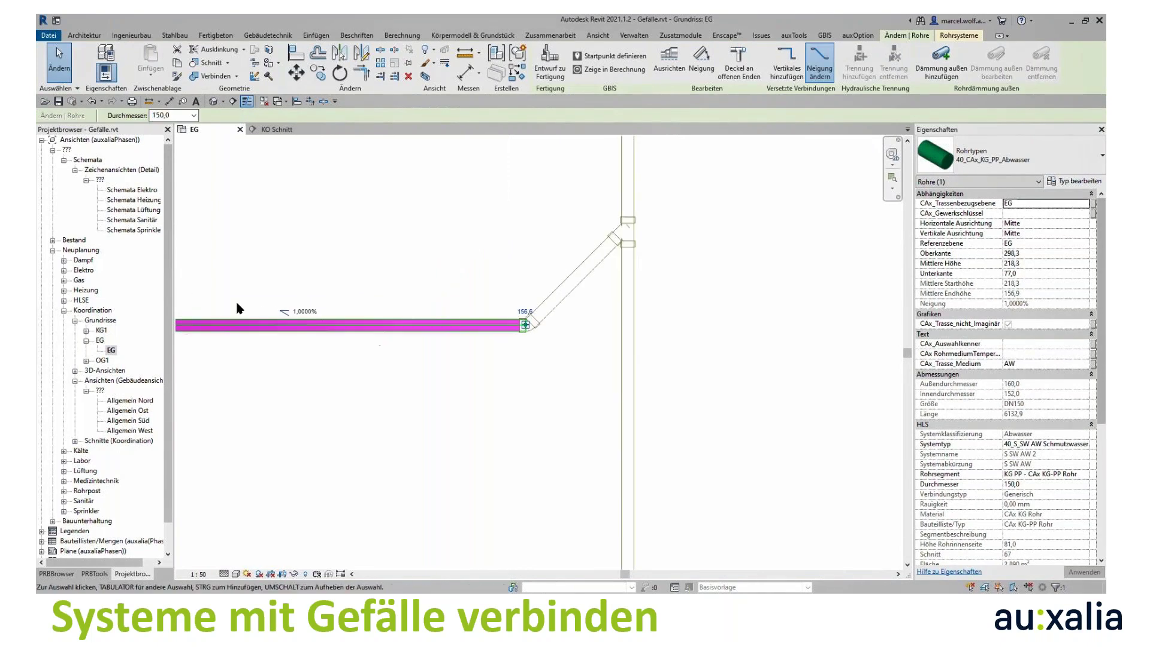
pyautogui.moveTo(526, 318); pyautogui.dragTo(404, 348, button='middle')
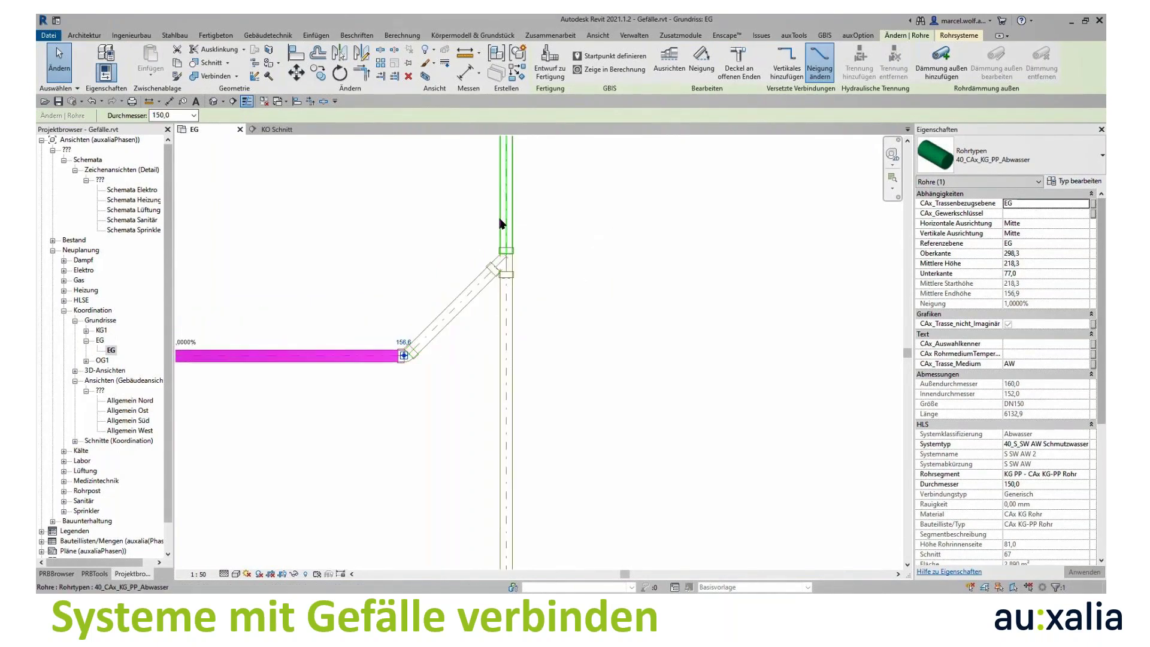
pyautogui.click(502, 223)
pyautogui.click(385, 356)
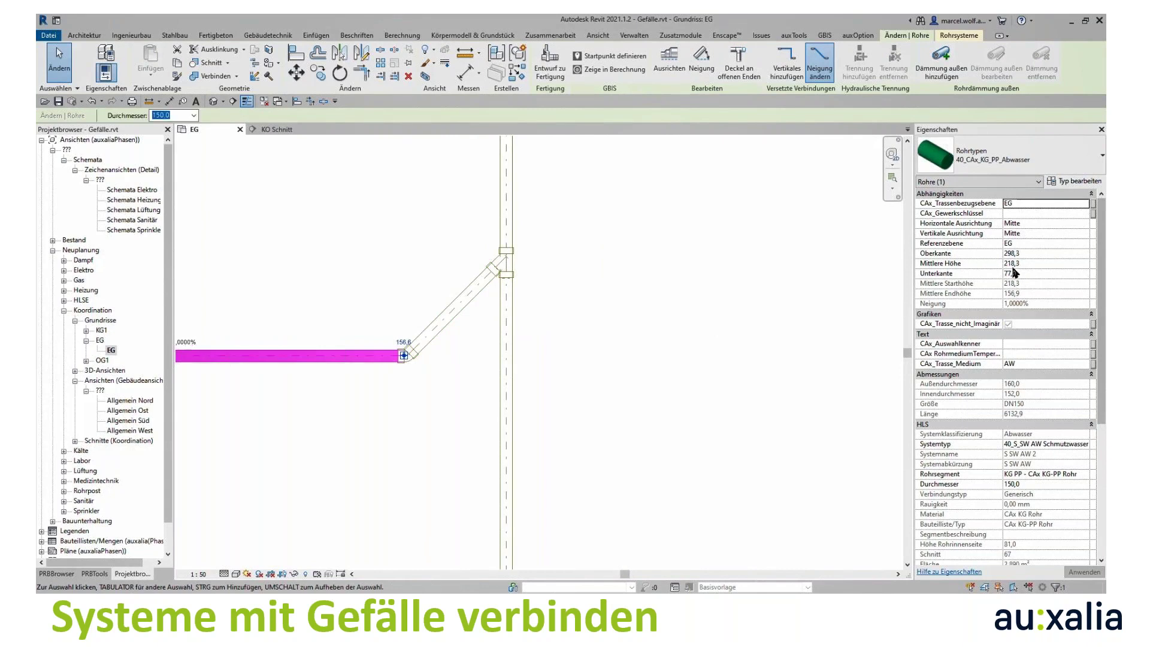
# Step: Clear the pipe selection in the EG floor plan
pyautogui.click(692, 296)
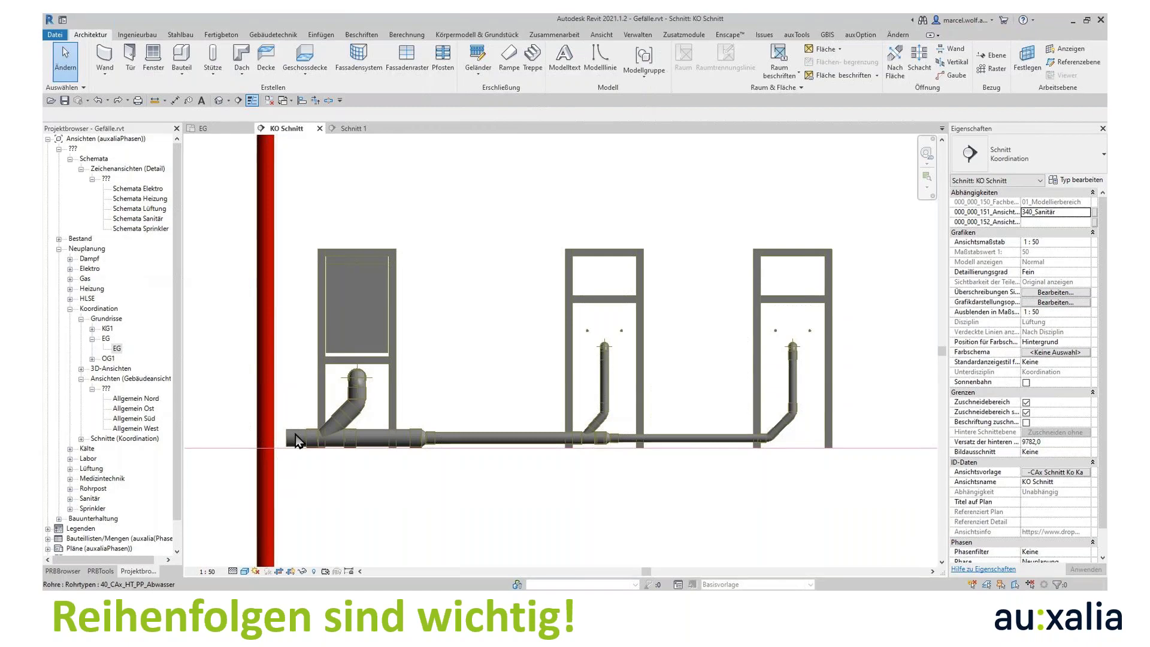
# Step: Extend the short left pipe stub into the red vertical main to create a tee
pyautogui.click(296, 436)
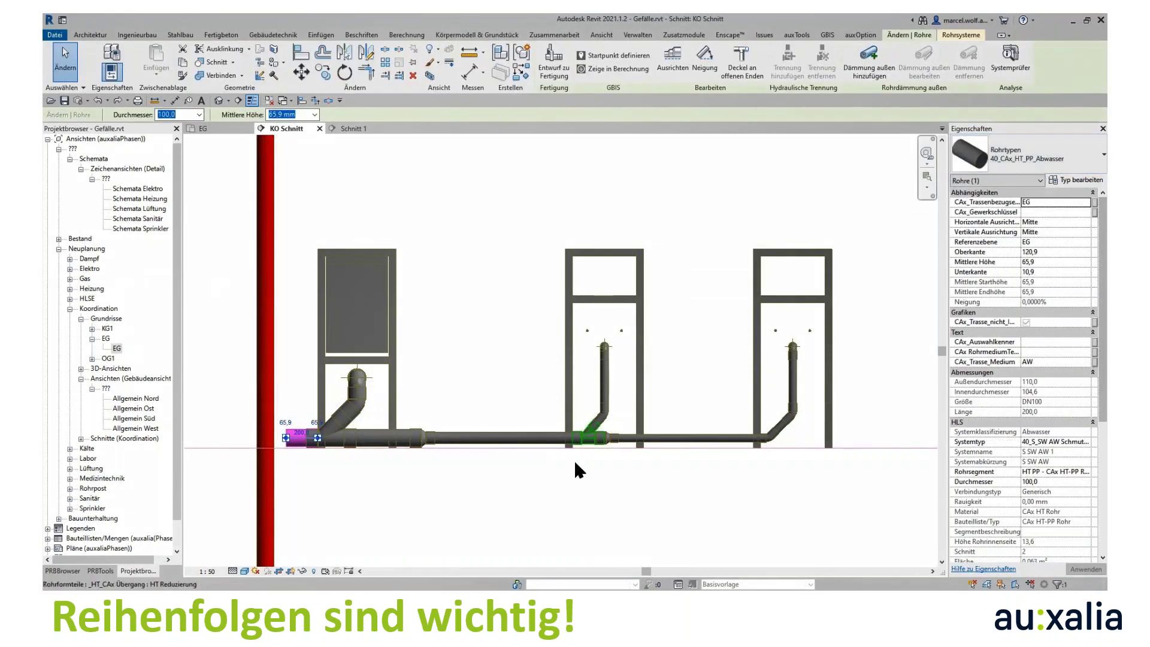
pyautogui.click(266, 413)
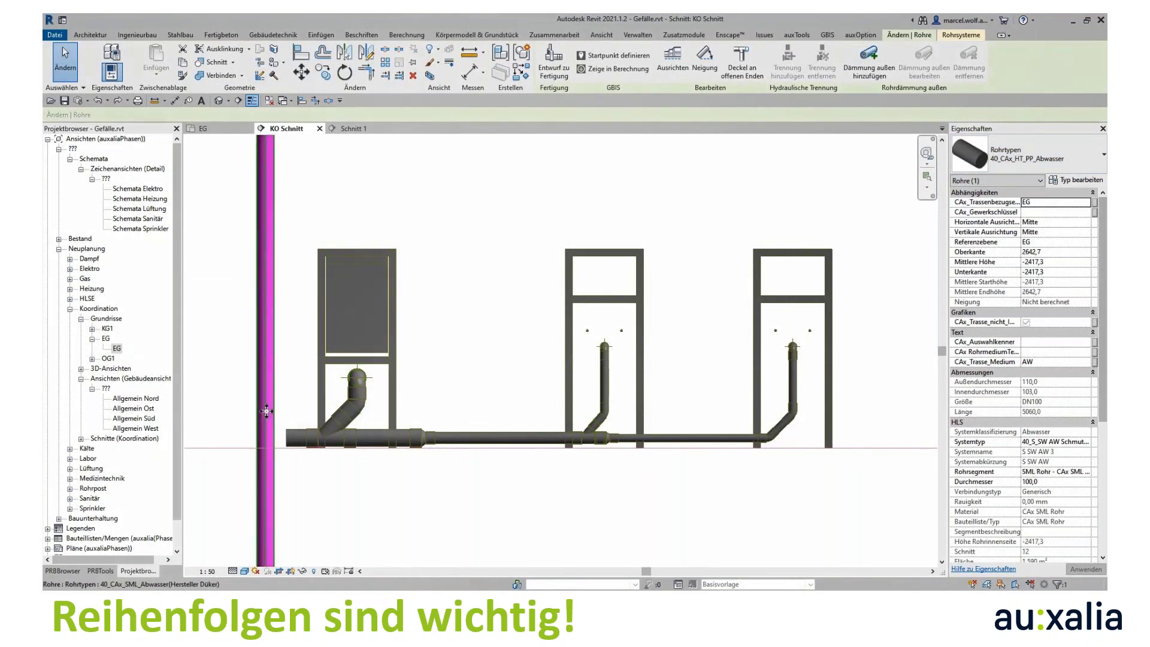
pyautogui.click(291, 444)
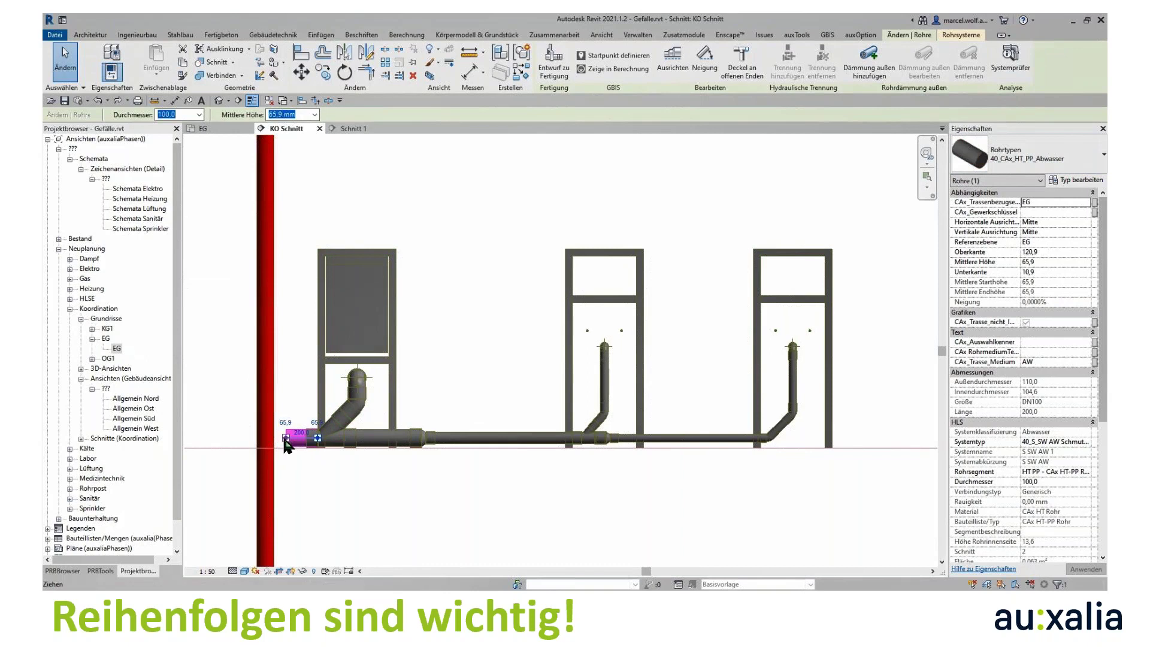
pyautogui.moveTo(285, 439); pyautogui.dragTo(273, 439)
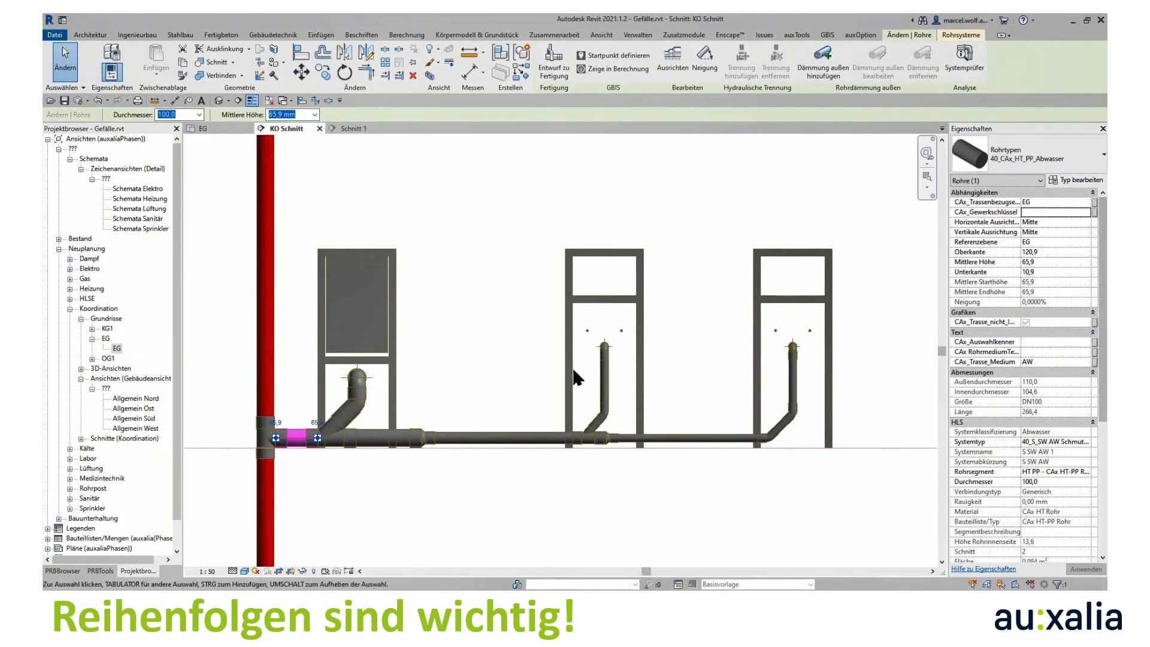
pyautogui.click(267, 437)
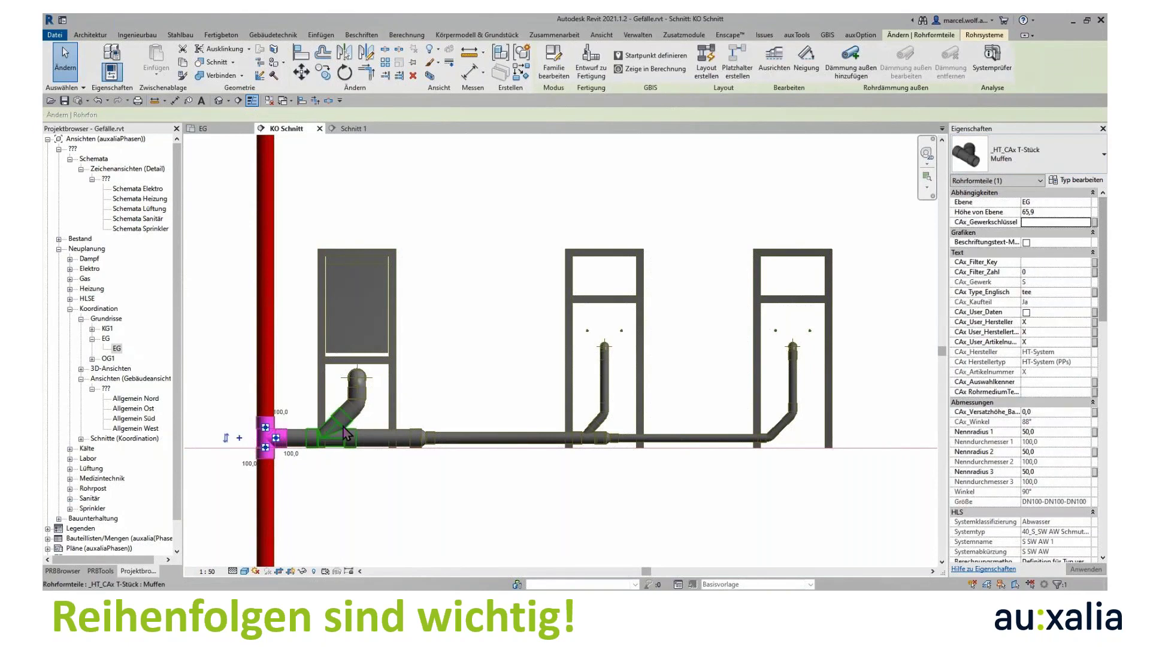
# Step: Try changing the tee to SML T-Stück Verbinder, then cancel when the change fails
pyautogui.click(1068, 146)
pyautogui.scroll(-3, 1033, 325)
pyautogui.scroll(-2, 1034, 325)
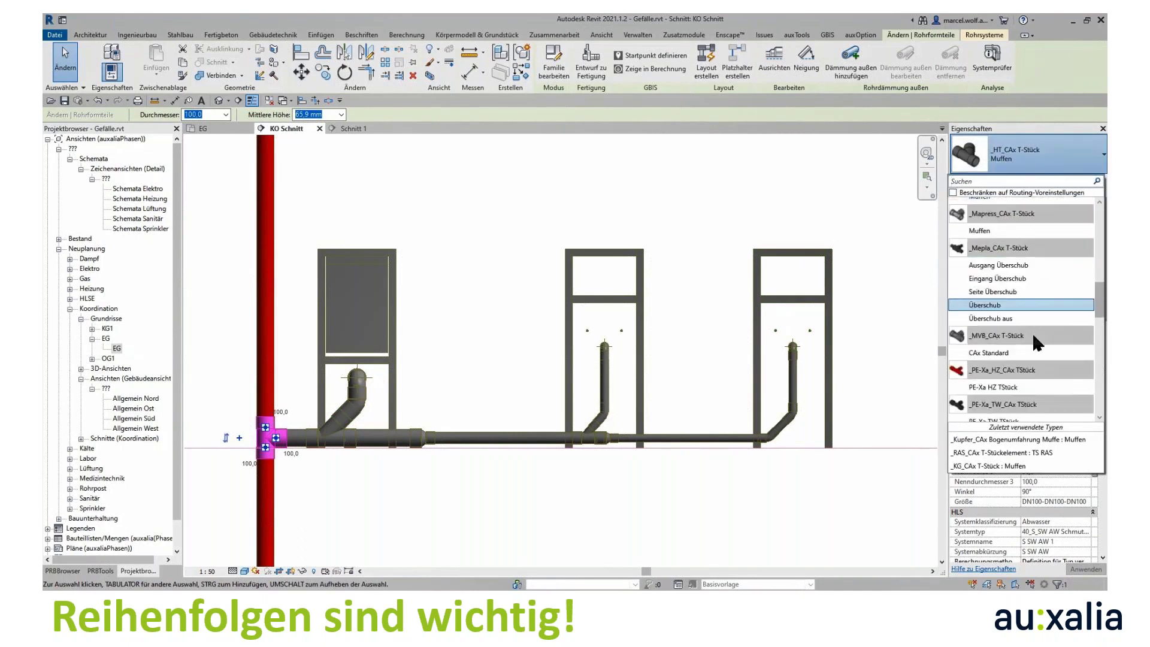
pyautogui.scroll(-2, 1032, 338)
pyautogui.scroll(-3, 1021, 353)
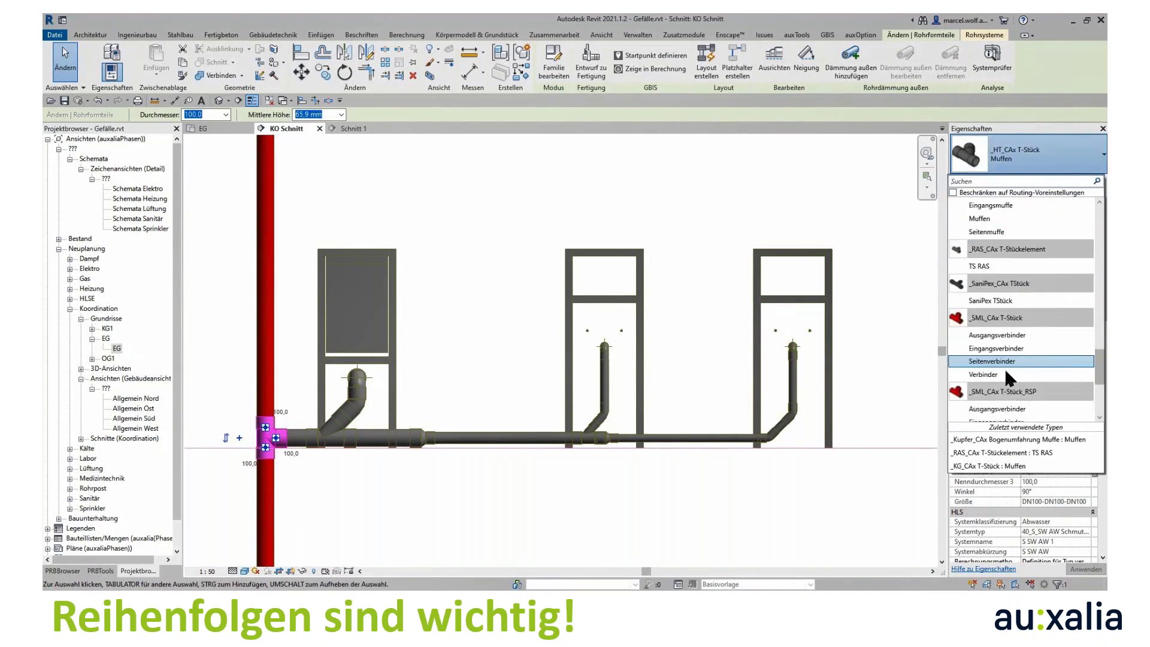
pyautogui.click(1004, 374)
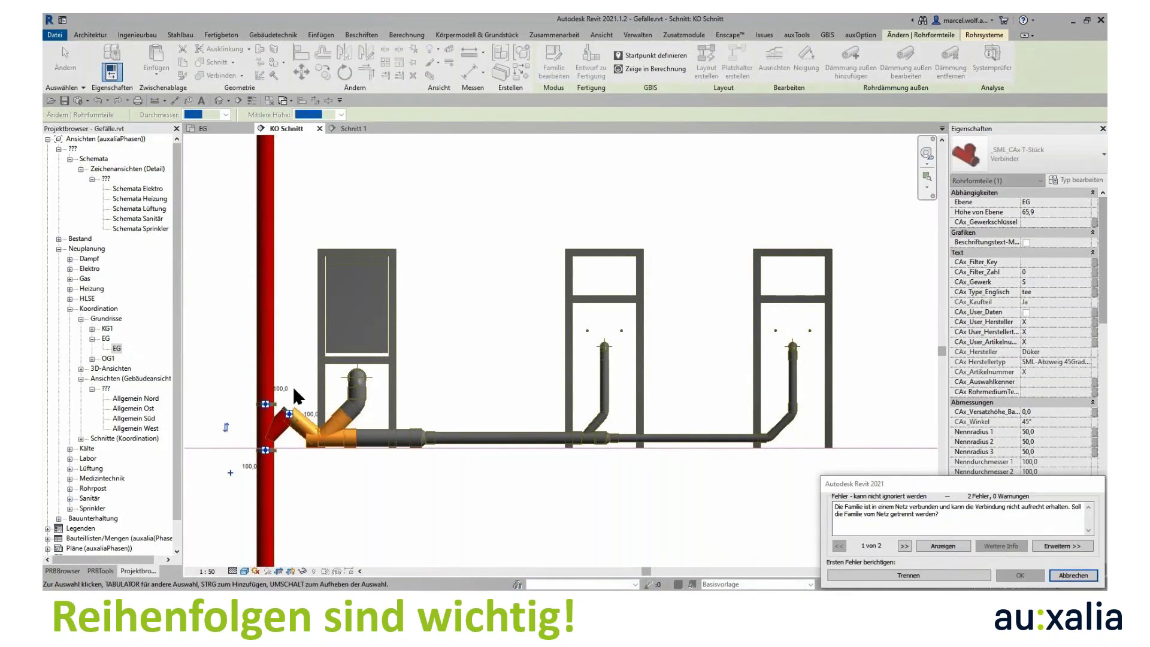
pyautogui.click(1072, 575)
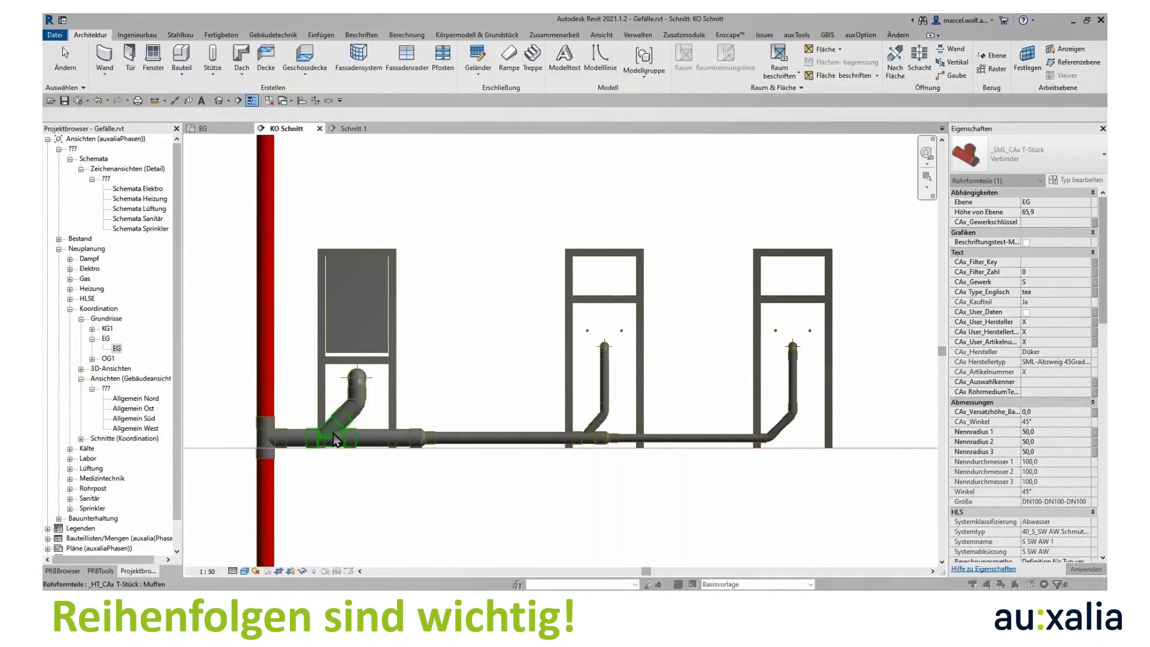
# Step: Change the short left stub to pipe type 40_CAx_SML_Abwasser (Düker)
pyautogui.click(297, 438)
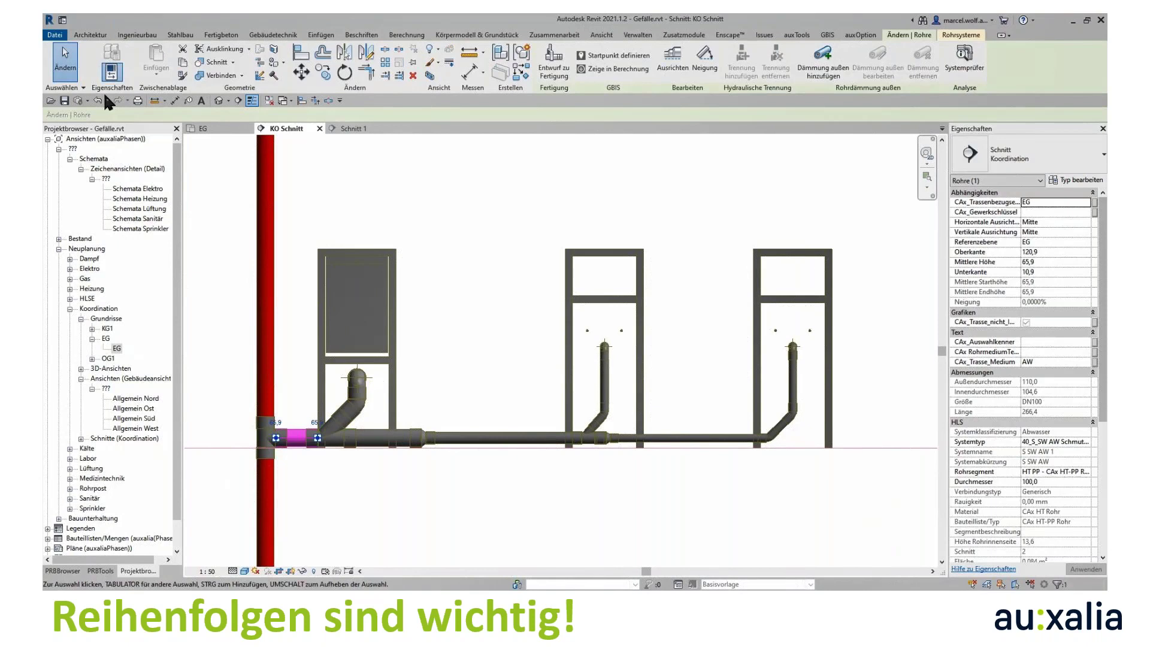
pyautogui.press('Escape')
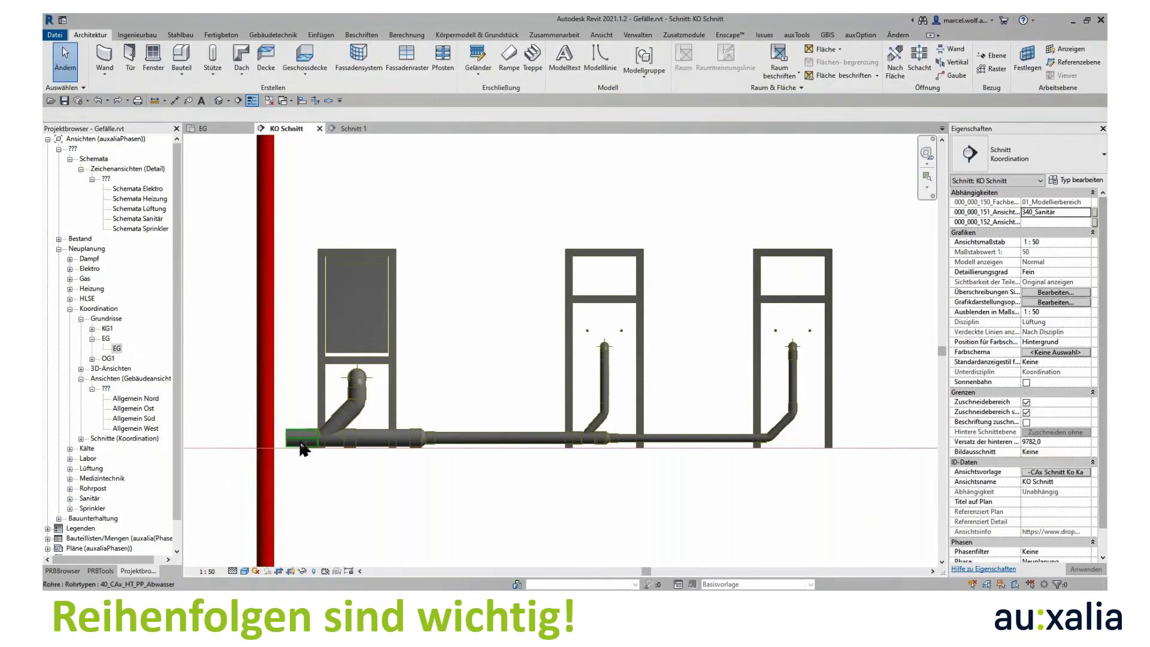
pyautogui.click(300, 444)
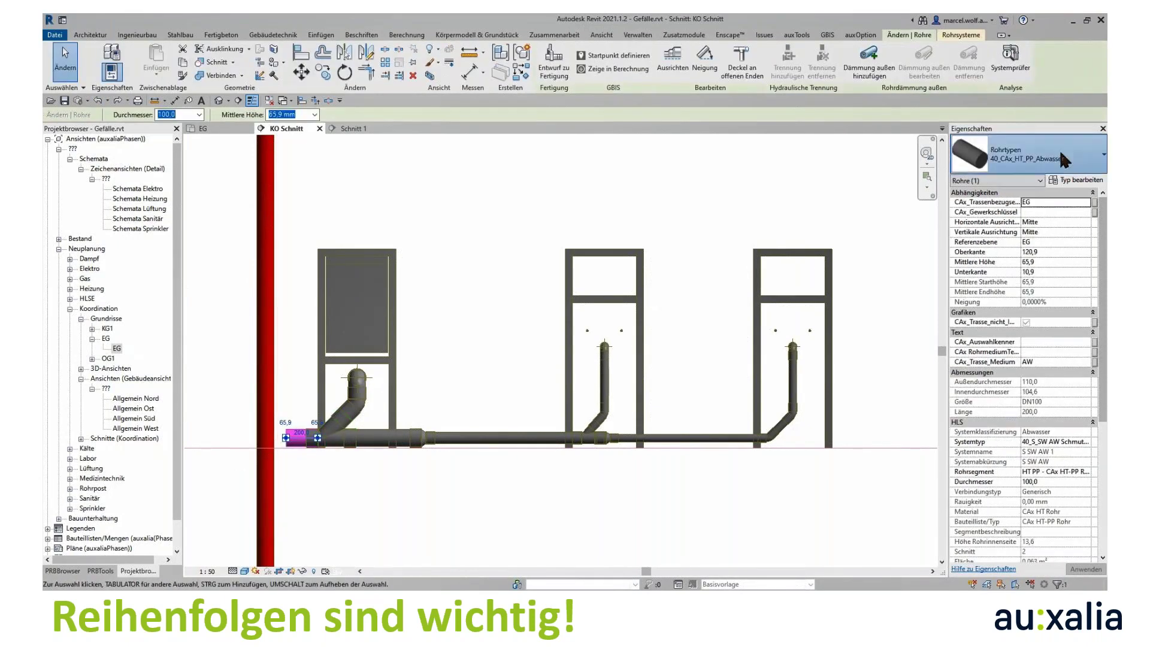
pyautogui.click(1064, 160)
pyautogui.scroll(-2, 992, 242)
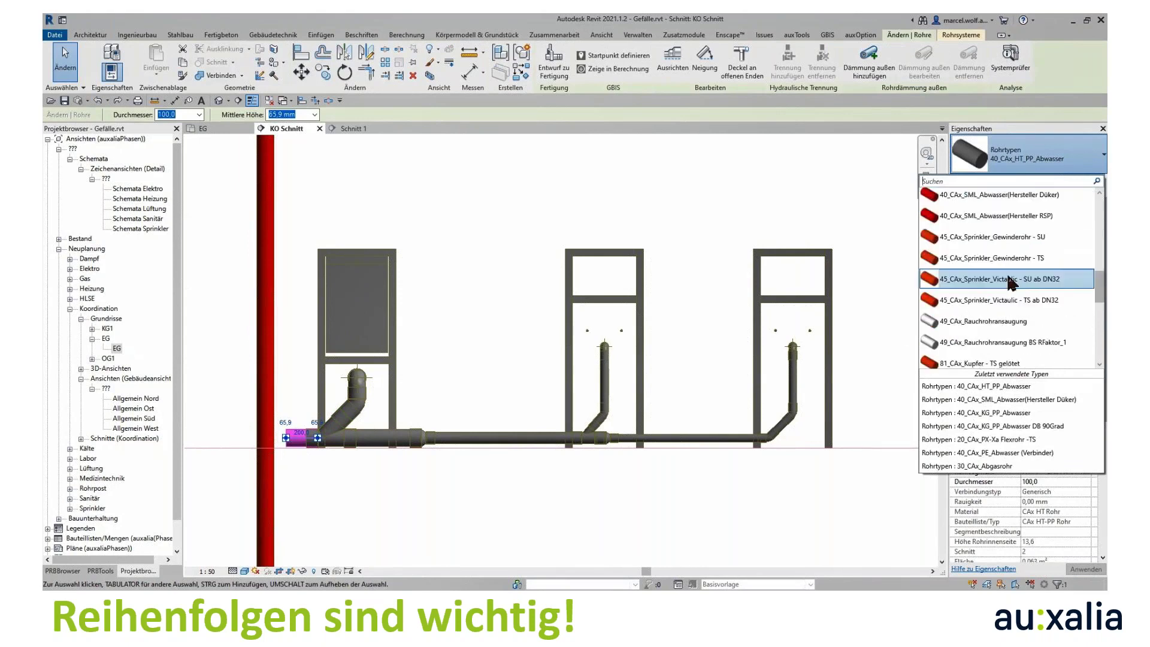
pyautogui.click(1016, 195)
# Step: Extend the red SML stub's end into the red vertical main
pyautogui.click(290, 455)
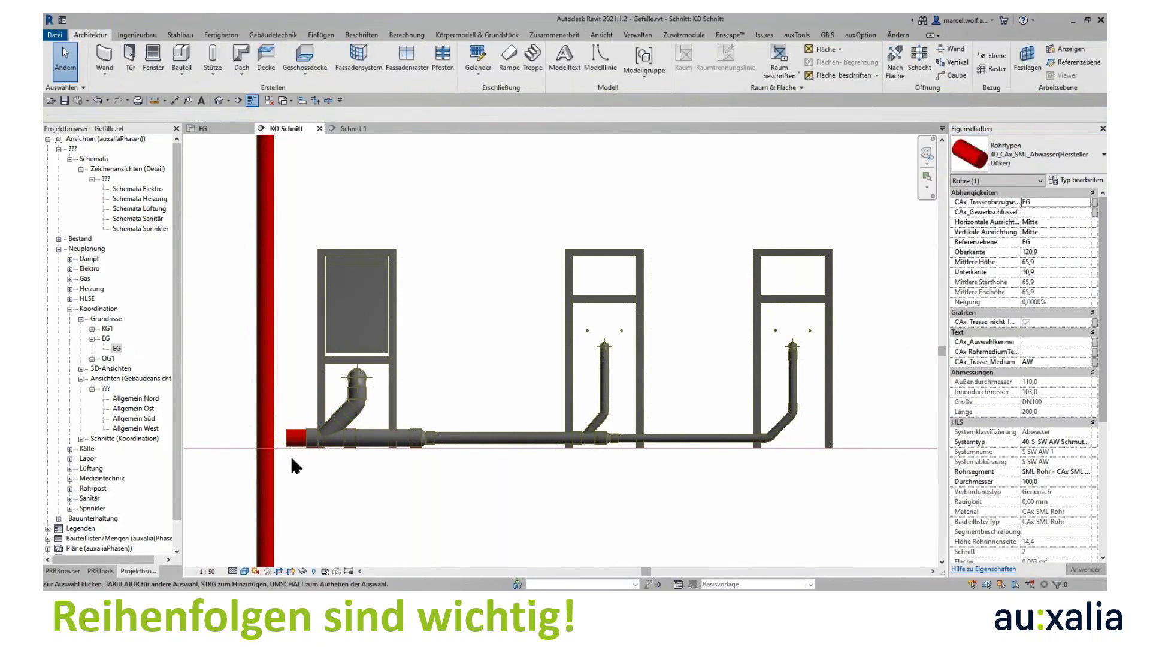
pyautogui.click(293, 439)
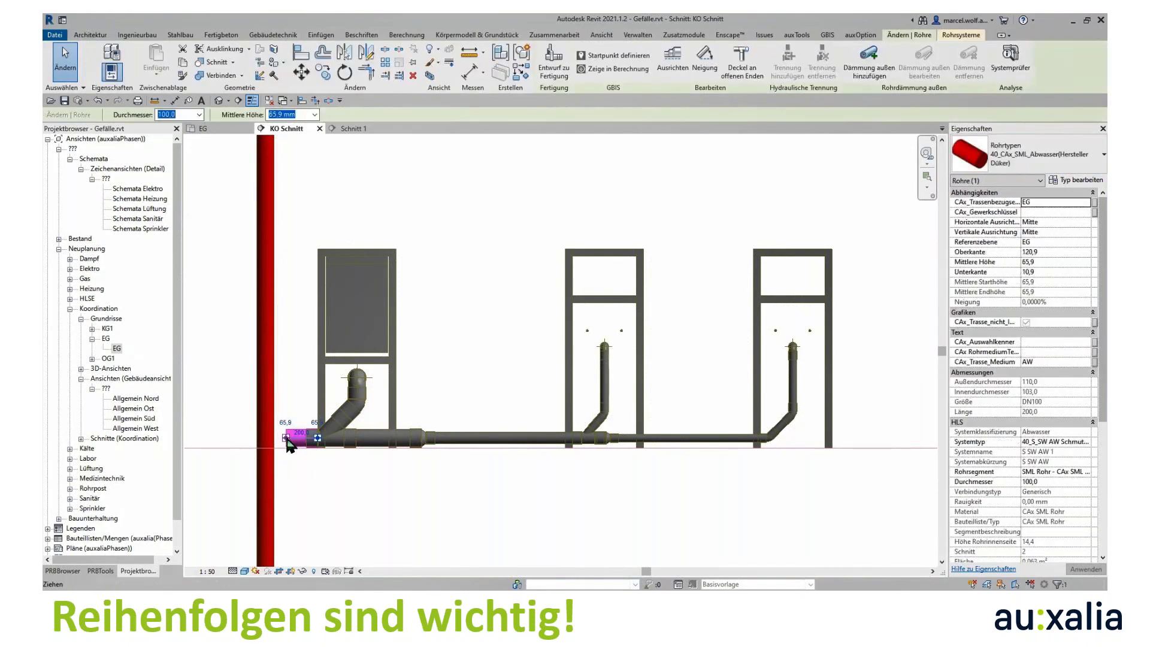
pyautogui.moveTo(287, 438); pyautogui.dragTo(268, 438)
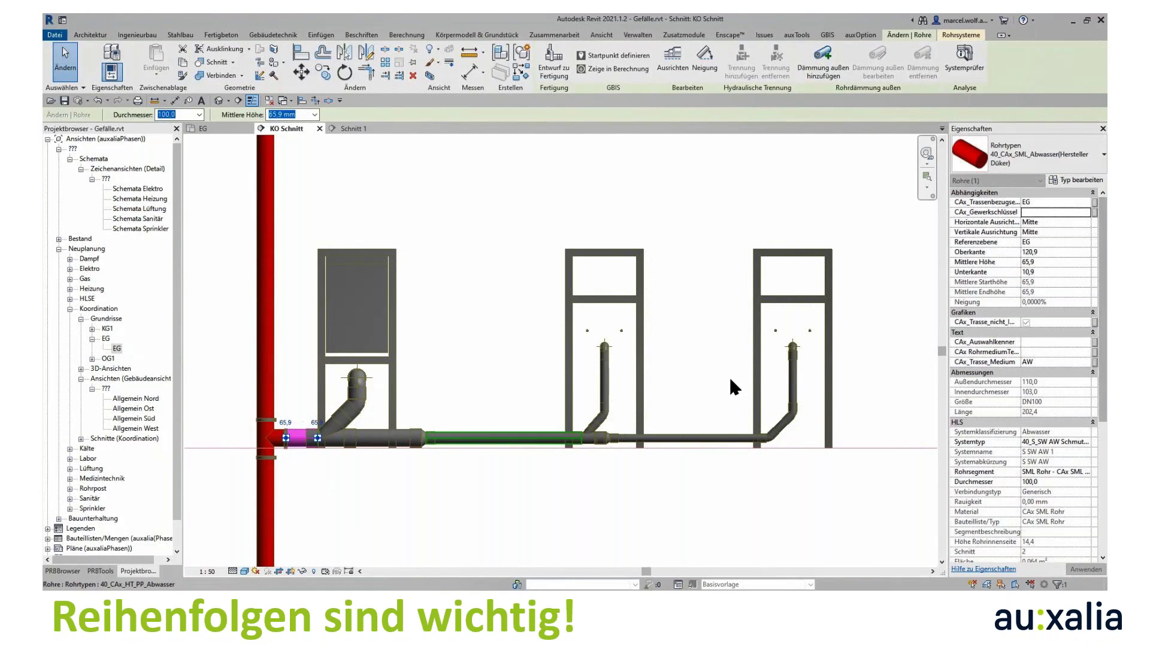
# Step: Switch the stub back to pipe type 40_CAx_HT_PP_Abwasser
pyautogui.click(1027, 154)
pyautogui.scroll(2, 1002, 276)
pyautogui.scroll(2, 1012, 272)
pyautogui.scroll(2, 1007, 252)
pyautogui.scroll(1, 994, 222)
pyautogui.scroll(2, 989, 209)
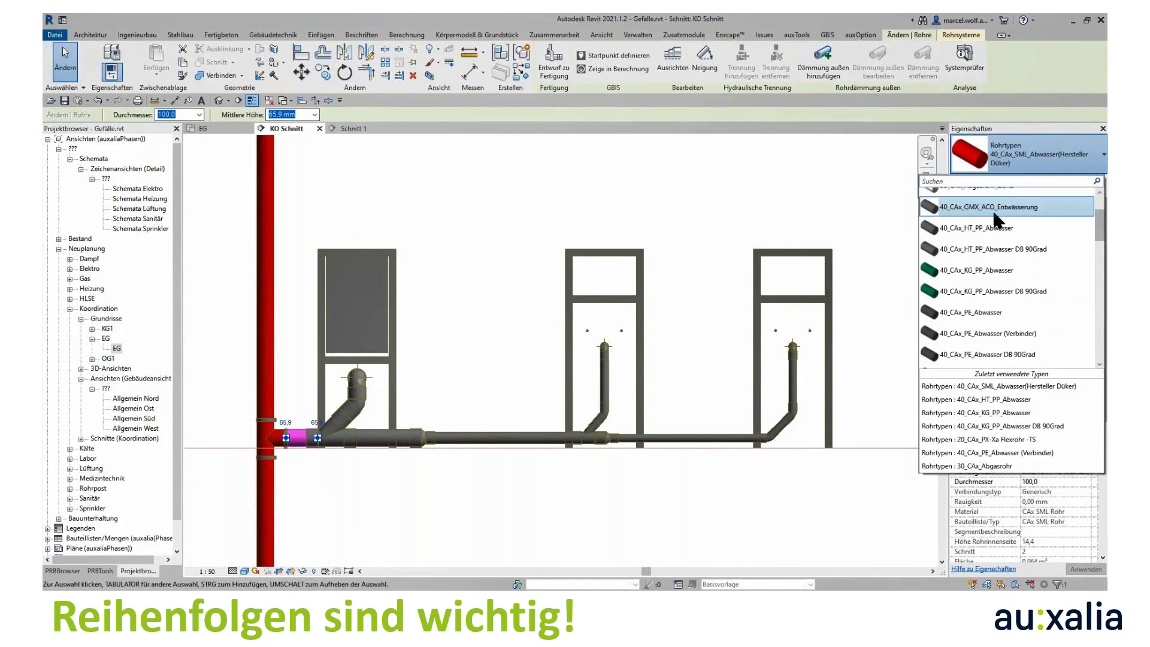
pyautogui.click(995, 227)
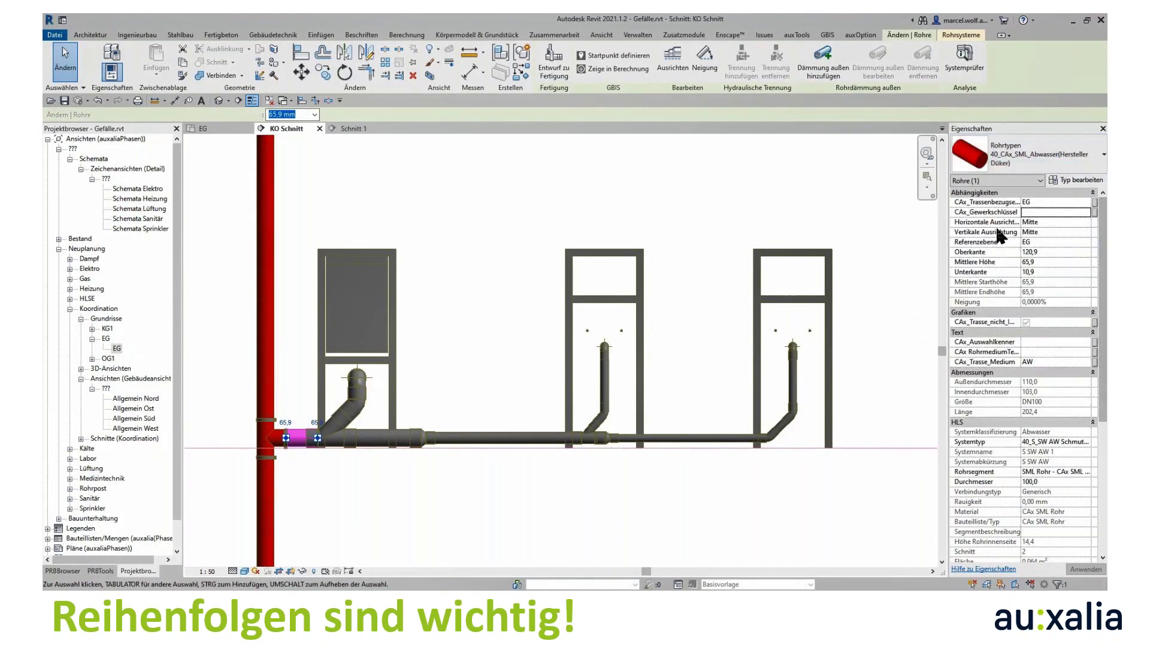
# Step: Make the 100/70 and 70/50 reducers on the main run non-symmetric
pyautogui.click(364, 488)
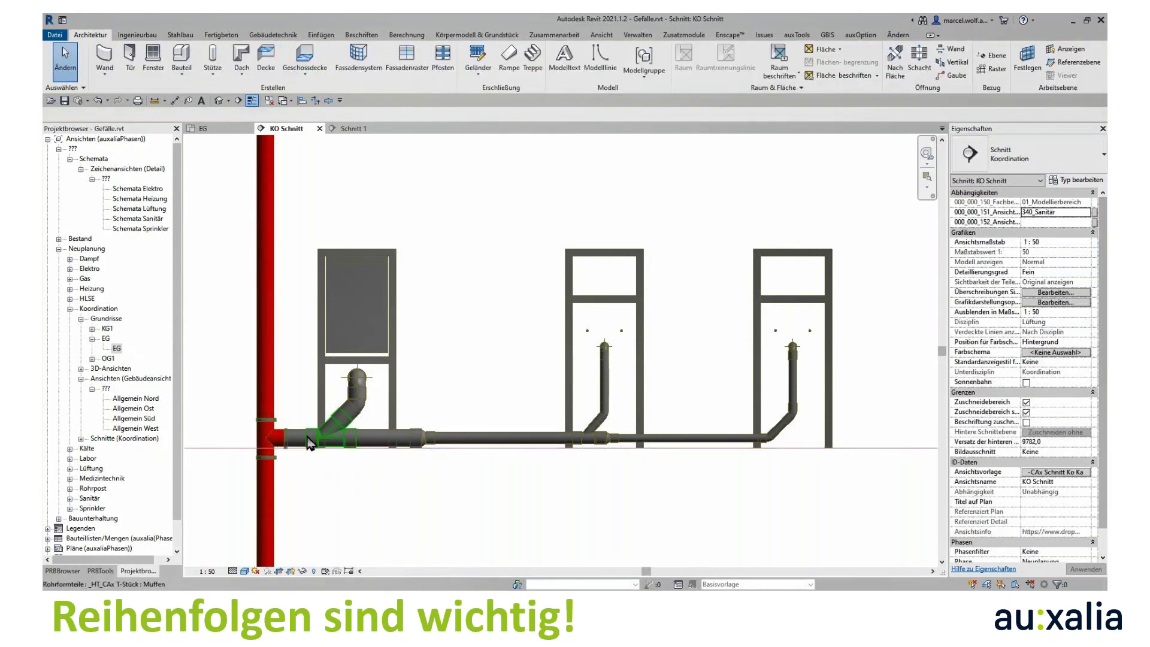
pyautogui.click(423, 448)
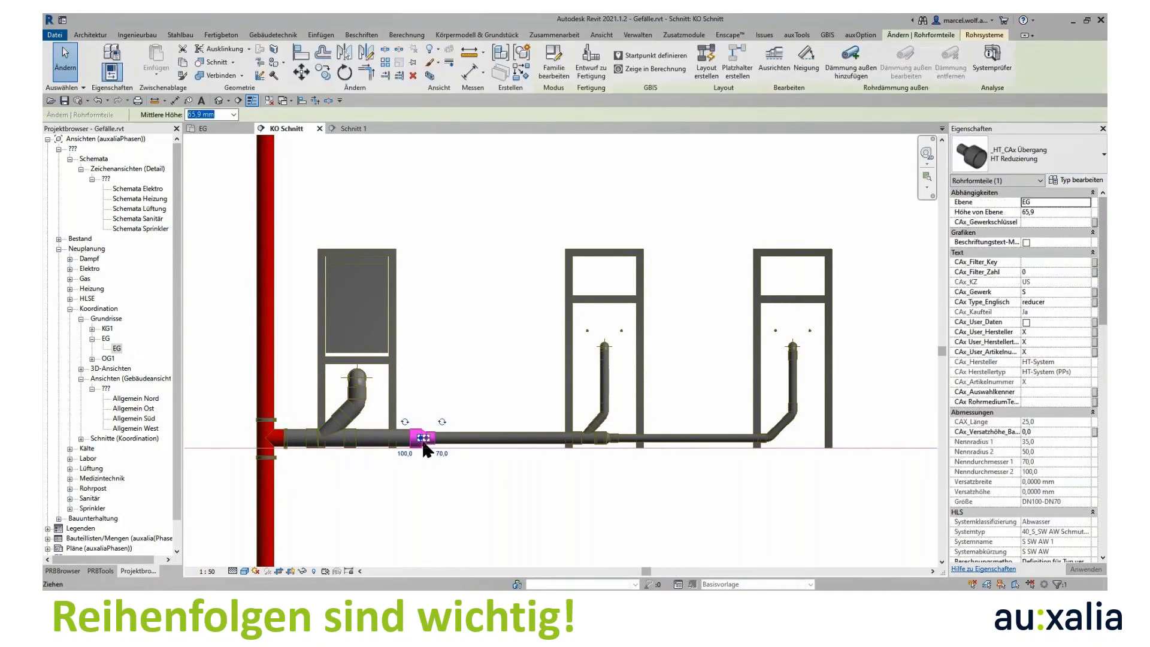
pyautogui.scroll(-3, 1054, 456)
pyautogui.scroll(-3, 1056, 455)
pyautogui.scroll(-5, 1056, 455)
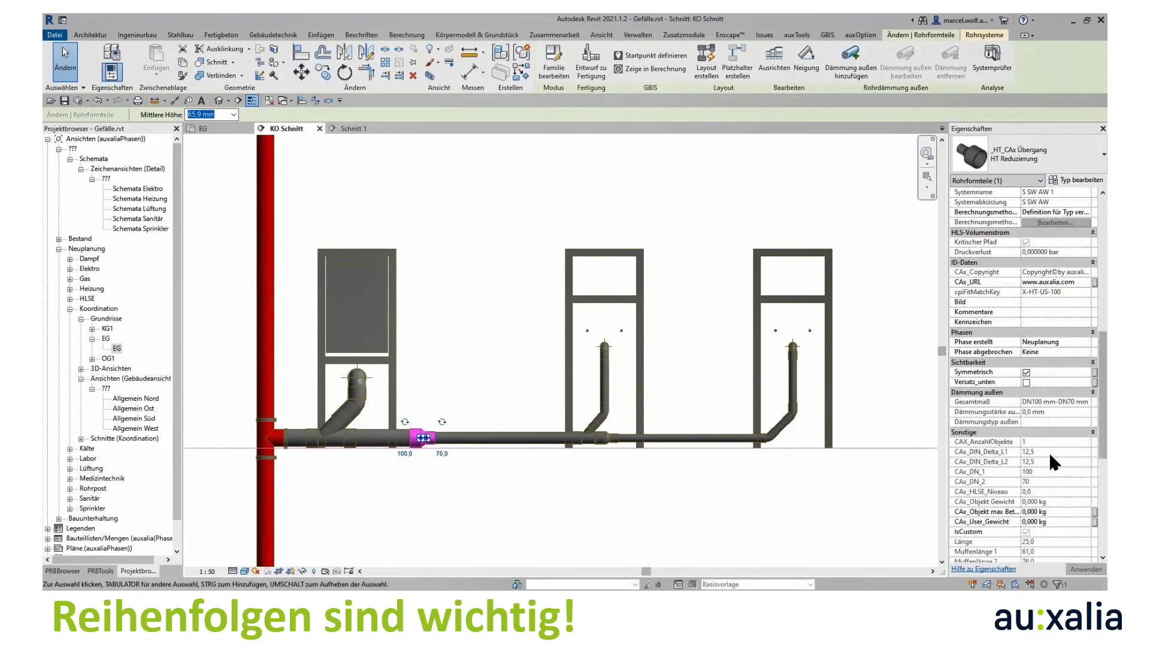
pyautogui.click(1026, 372)
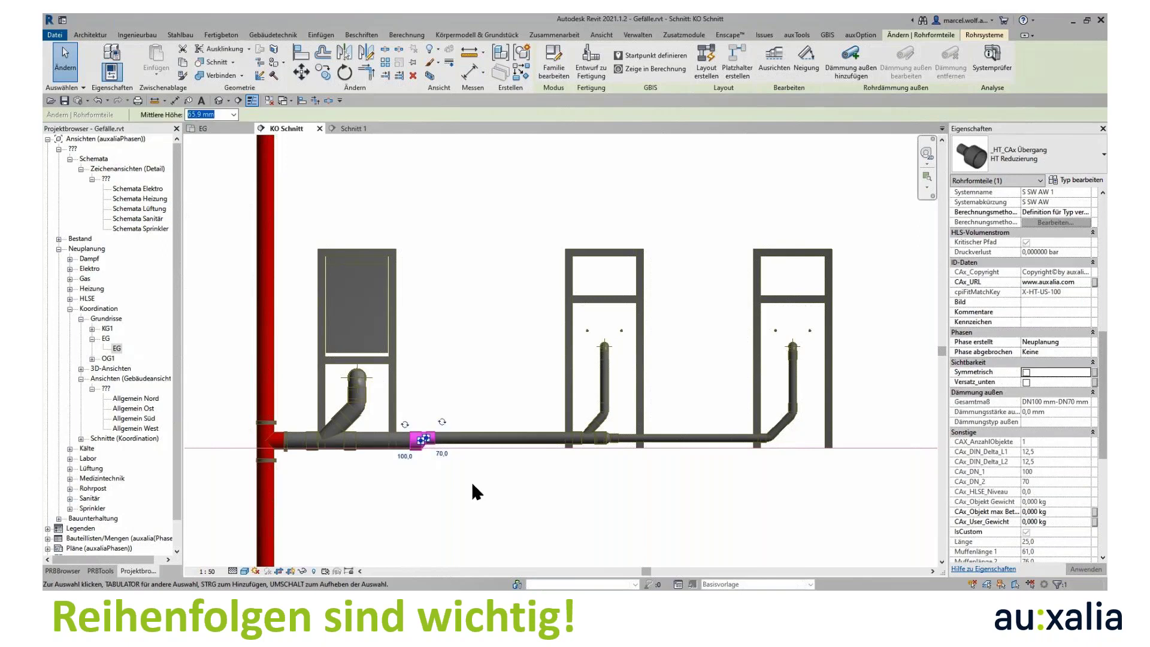
pyautogui.click(611, 442)
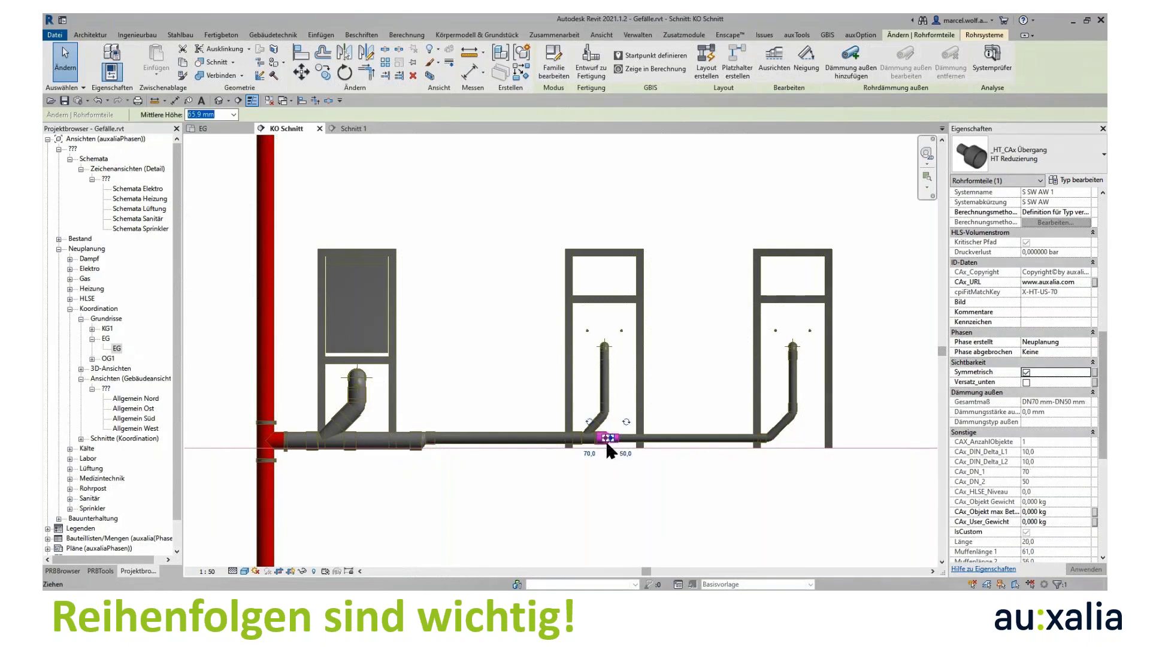
pyautogui.click(1028, 374)
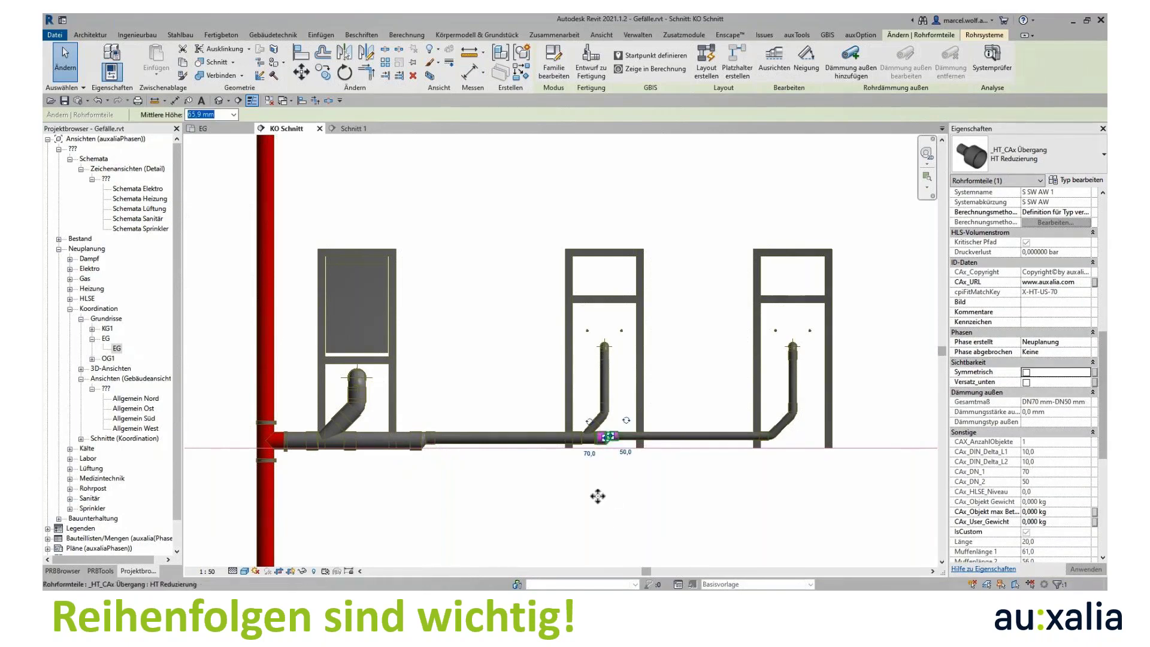
# Step: Set the short pipe next to the red main to middle height 78.4
pyautogui.click(578, 501)
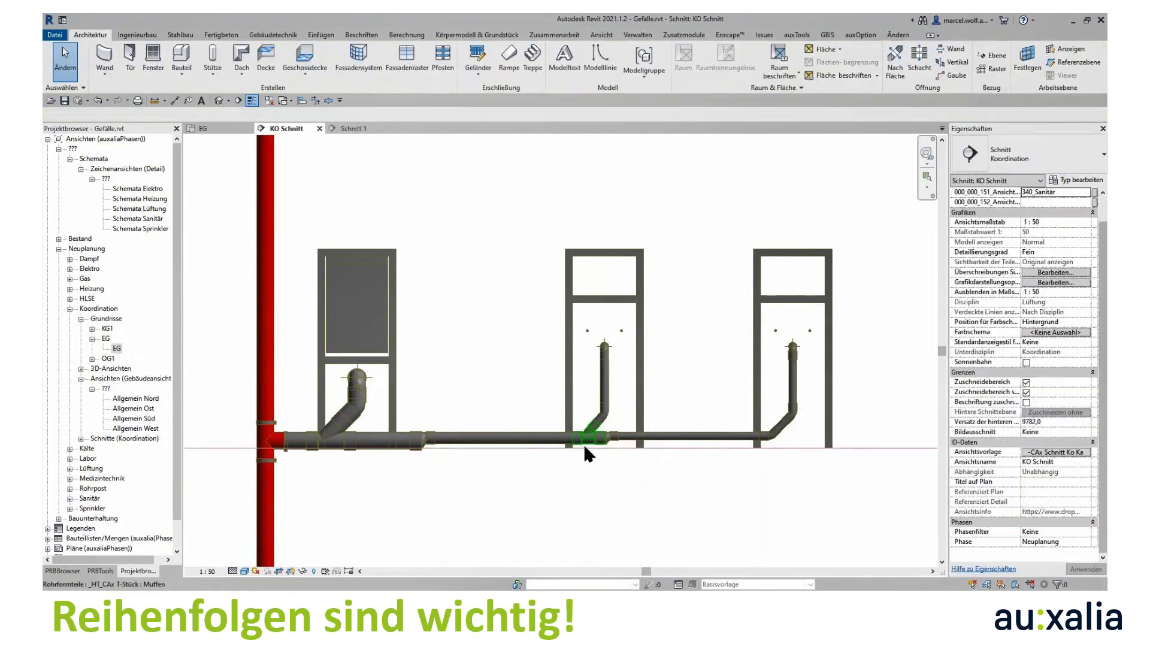
pyautogui.click(299, 442)
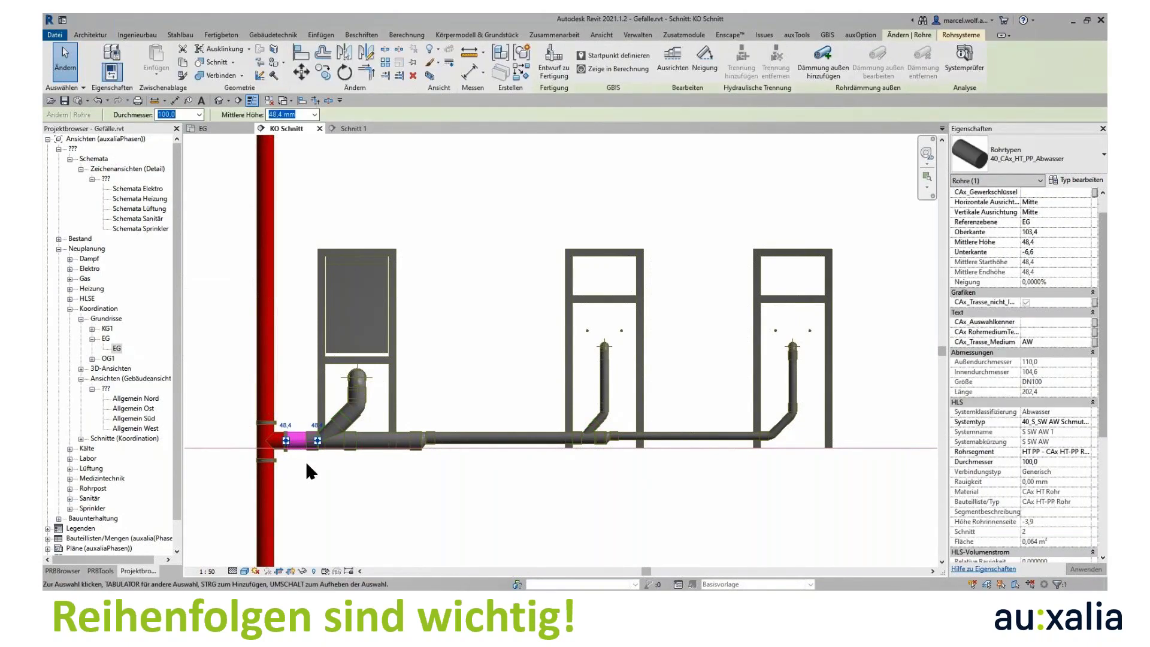
pyautogui.write('78.4')
pyautogui.press('Return')
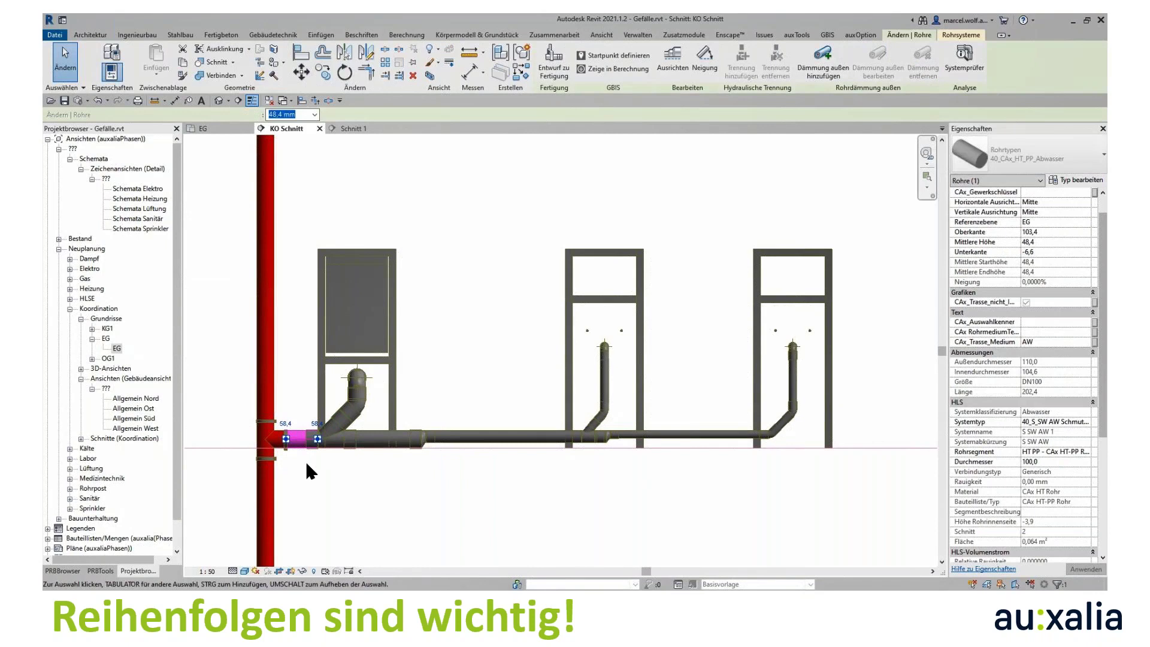
# Step: Select the whole connected horizontal pipe run
pyautogui.click(306, 463)
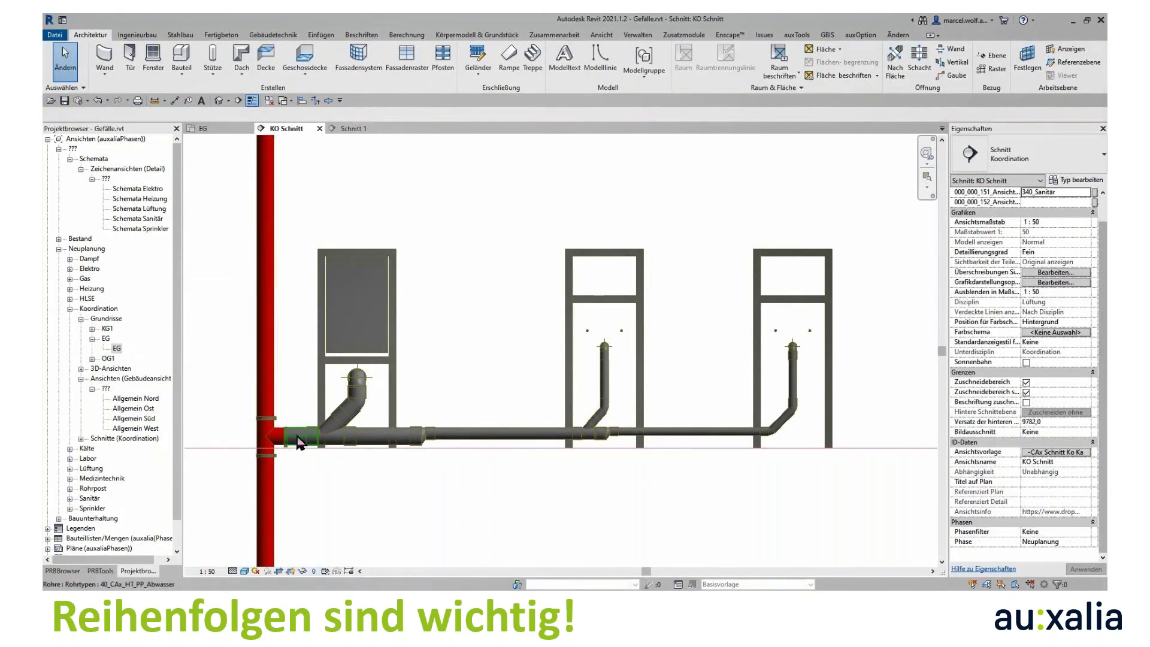
pyautogui.click(777, 436)
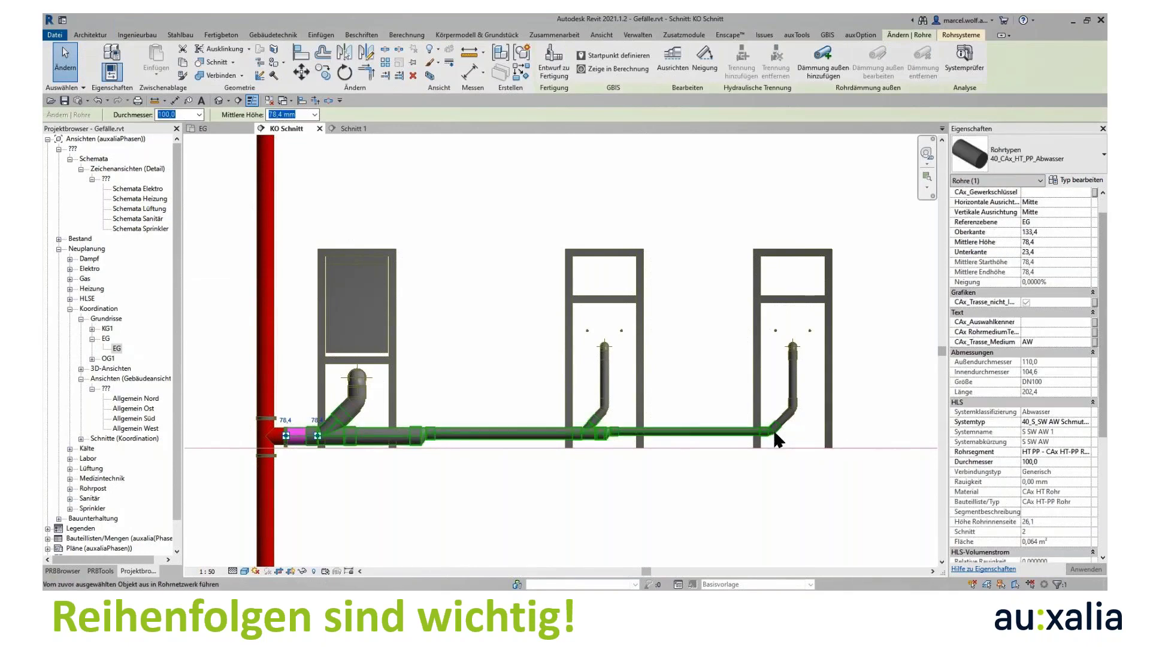
pyautogui.click(777, 440)
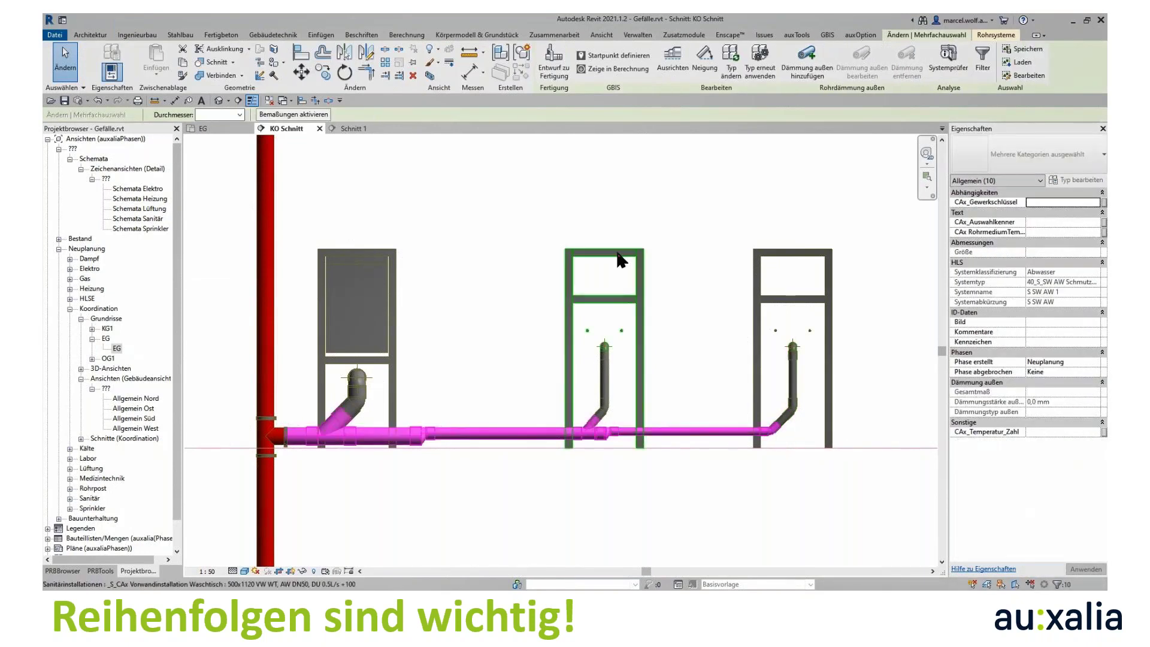
# Step: Give the selected horizontal sewage run a 1,0000% slope
pyautogui.click(707, 63)
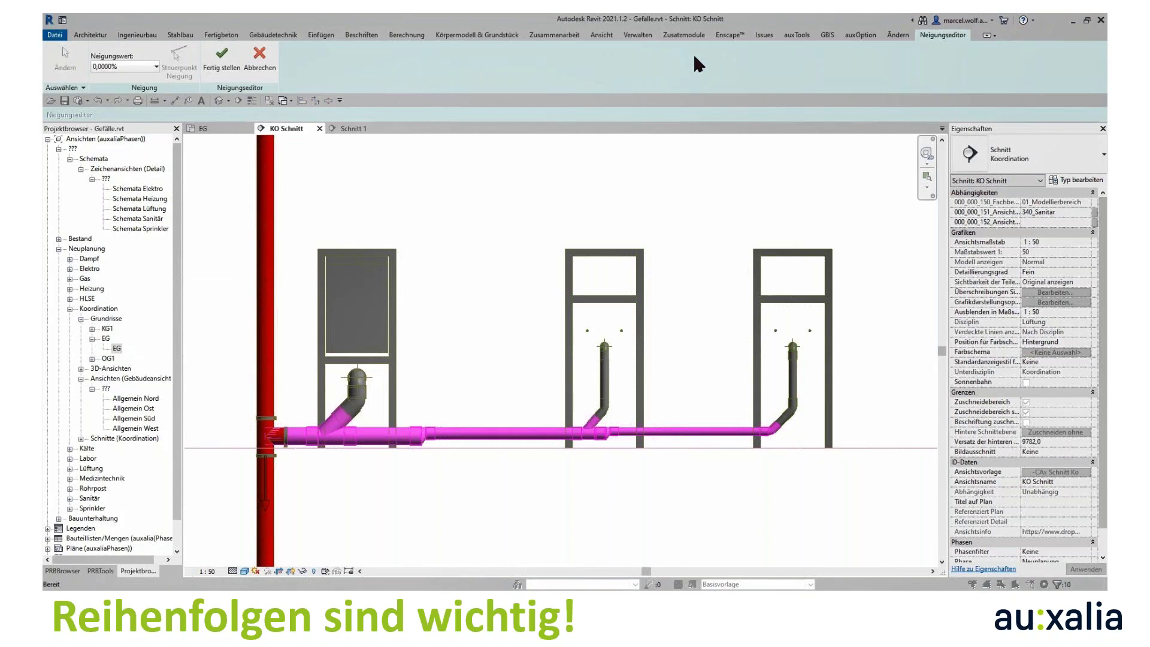
pyautogui.click(155, 67)
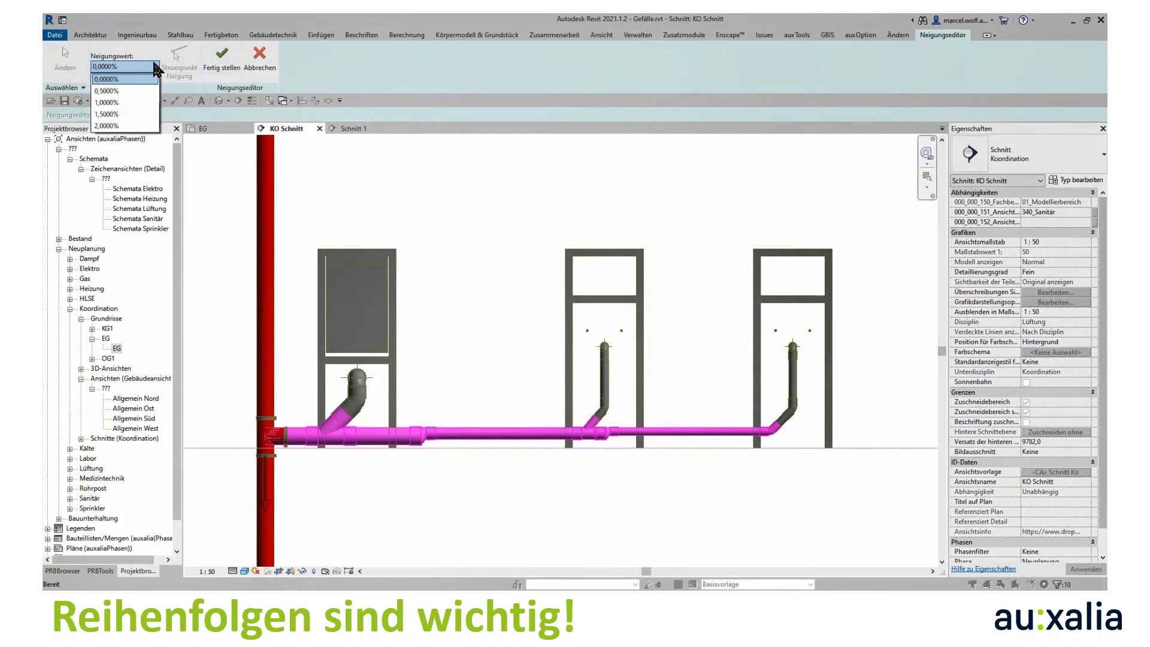
pyautogui.click(129, 103)
pyautogui.click(229, 64)
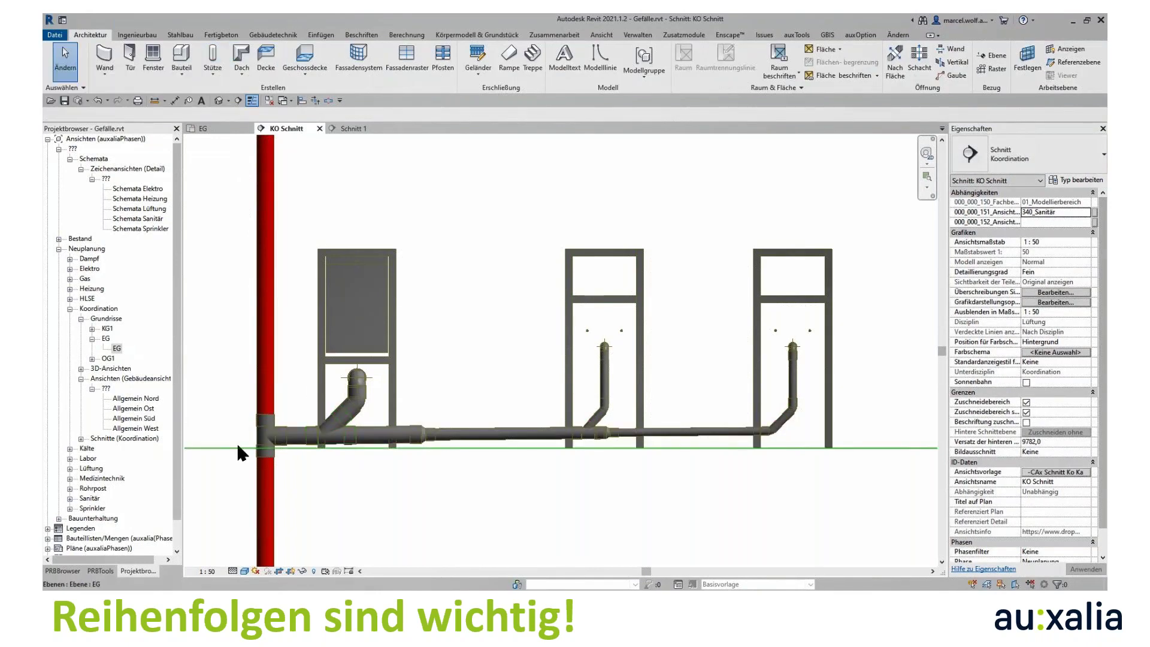
pyautogui.click(268, 436)
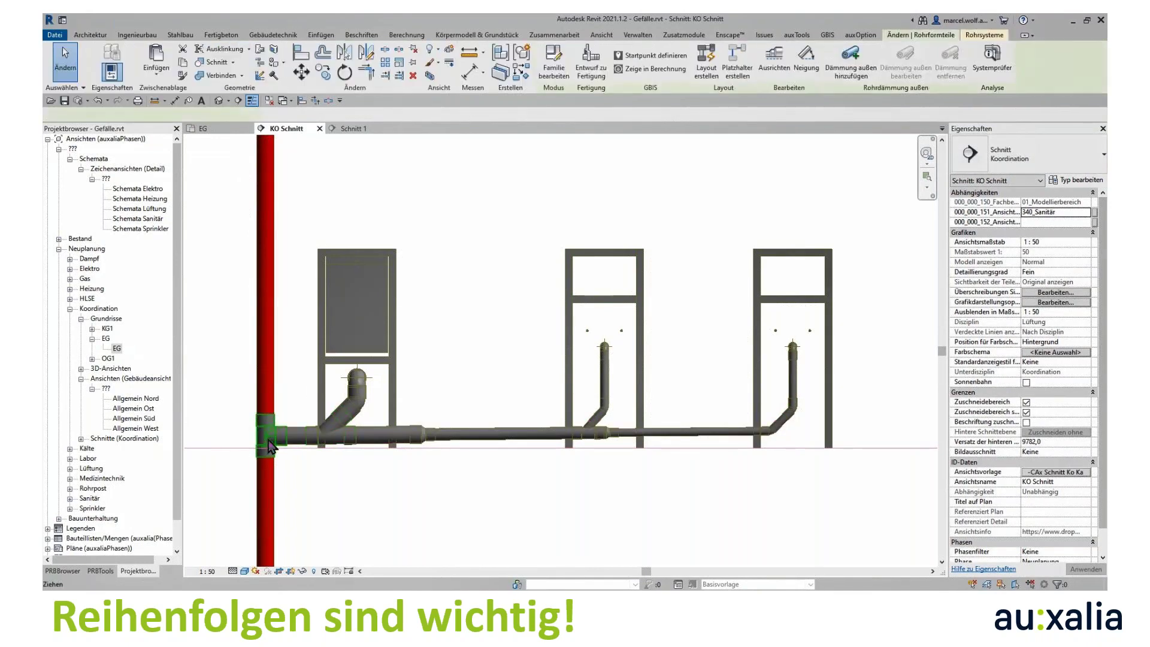
pyautogui.click(423, 436)
pyautogui.scroll(-4, 1081, 447)
pyautogui.scroll(-4, 1073, 438)
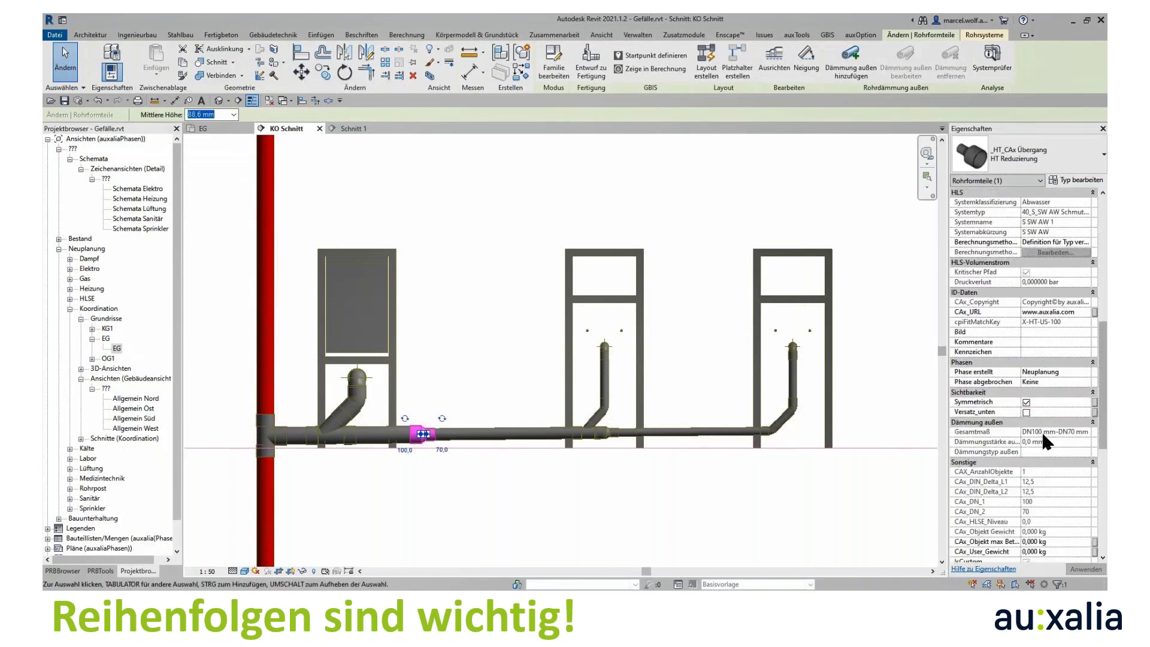
pyautogui.click(609, 435)
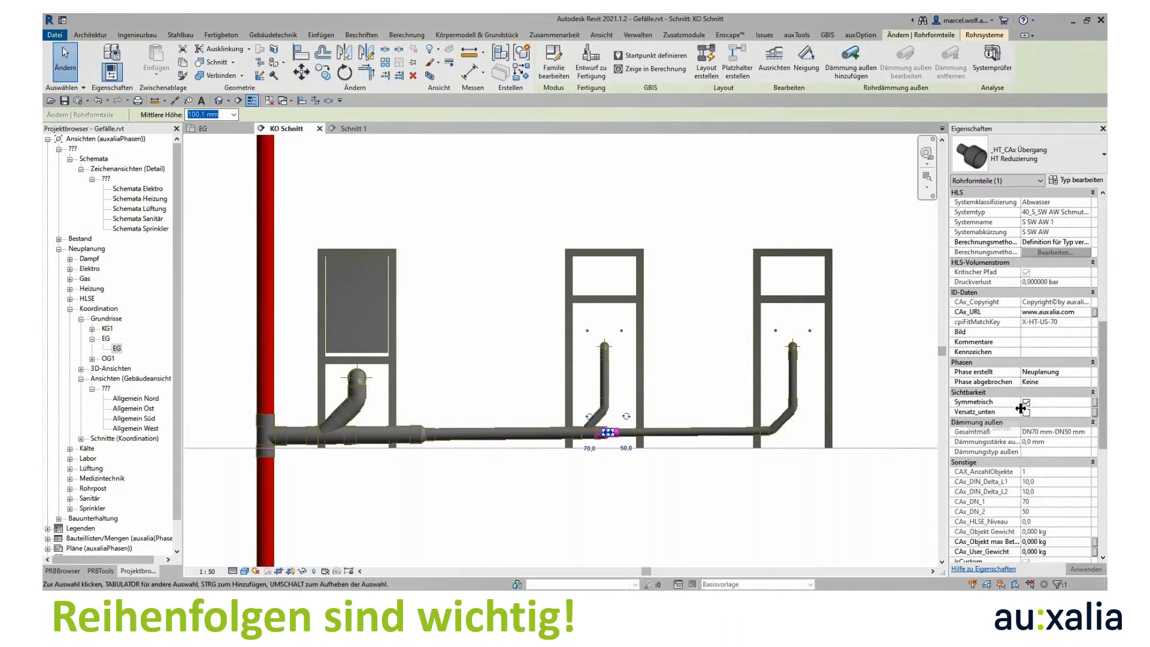
pyautogui.click(483, 390)
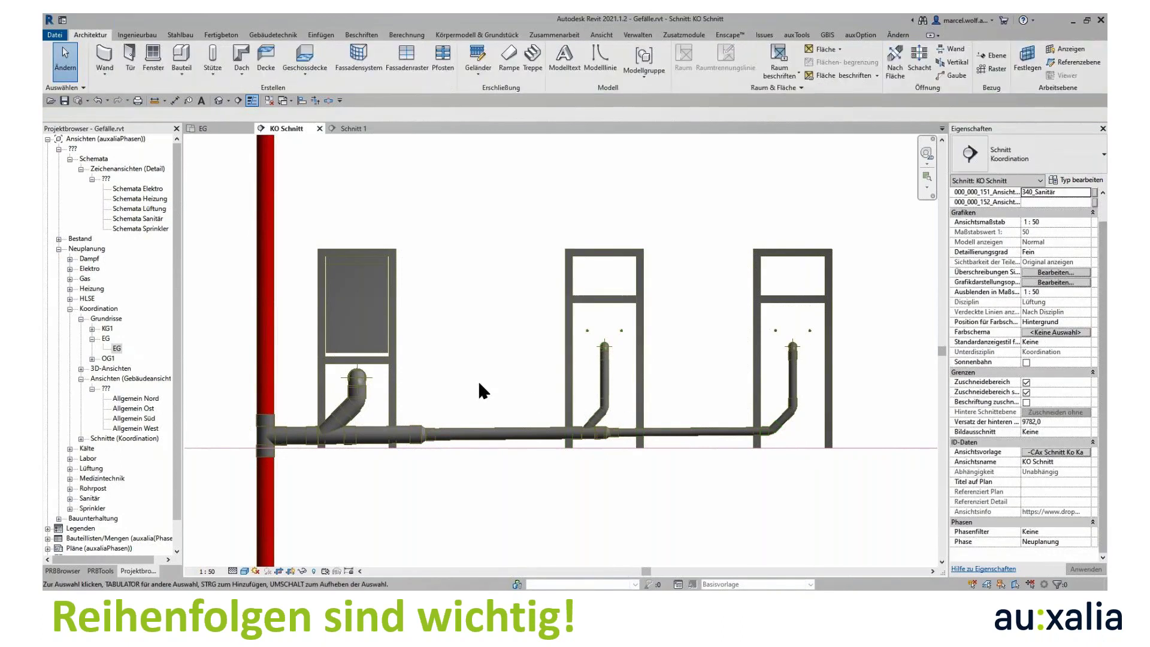
pyautogui.click(298, 436)
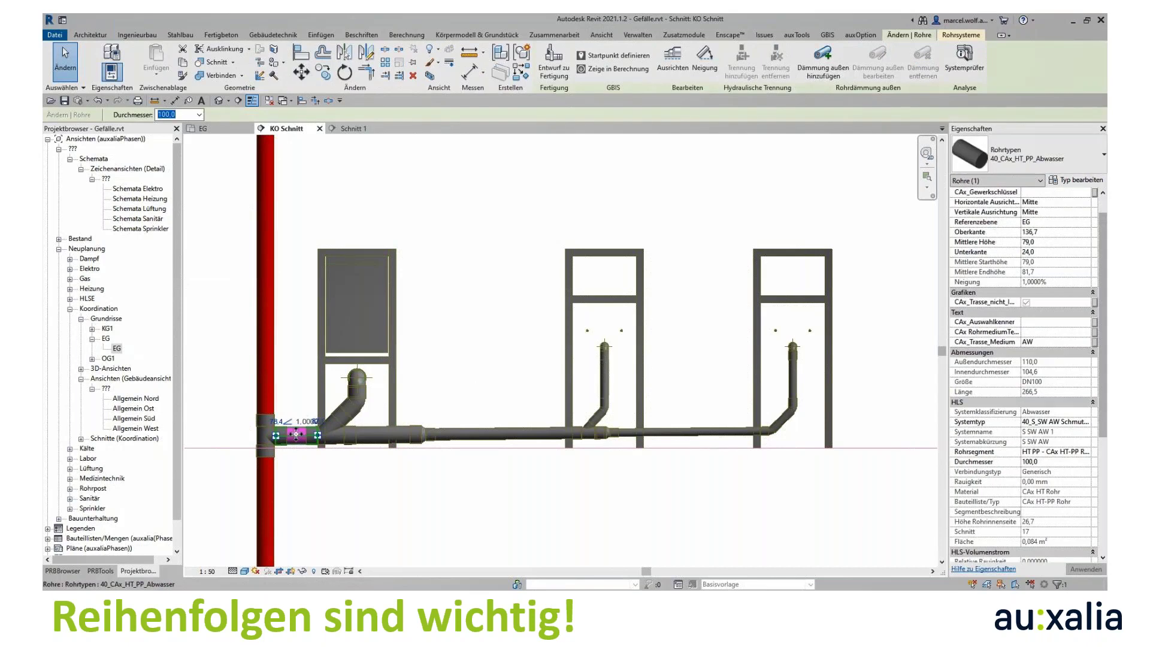
pyautogui.click(269, 459)
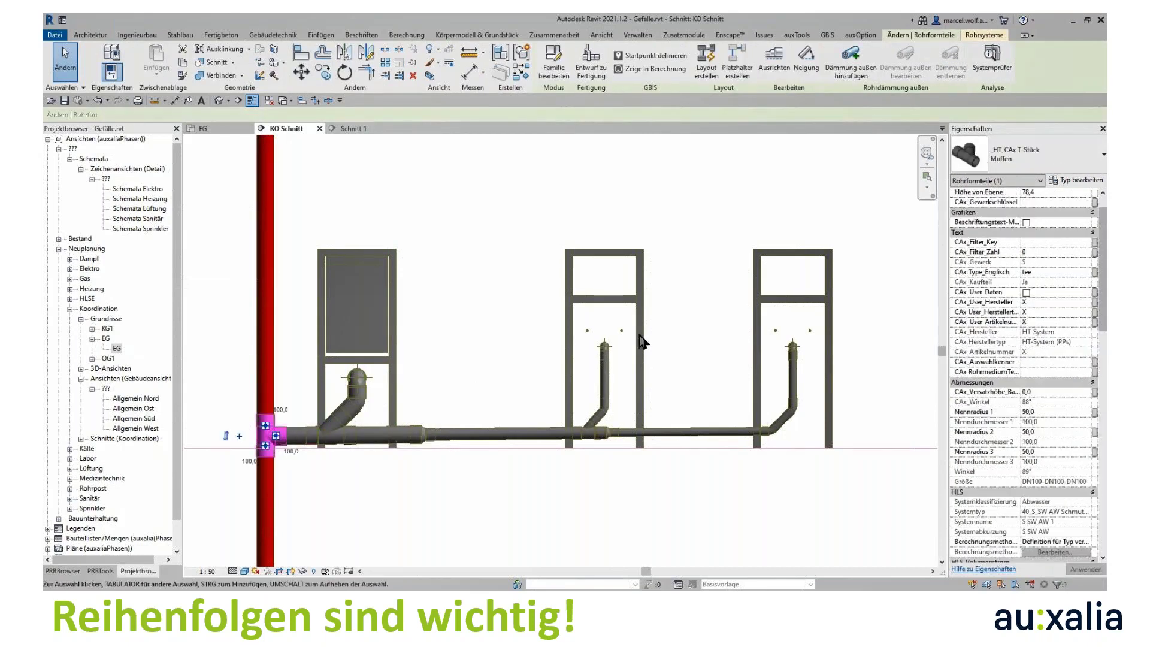
# Step: Change the tee on the red main to the _SML_CAx T-Stück Verbinder type
pyautogui.click(1078, 148)
pyautogui.scroll(-3, 1001, 282)
pyautogui.scroll(-1, 1000, 282)
pyautogui.scroll(-1, 1001, 283)
pyautogui.scroll(-1, 1000, 288)
pyautogui.scroll(-1, 1001, 312)
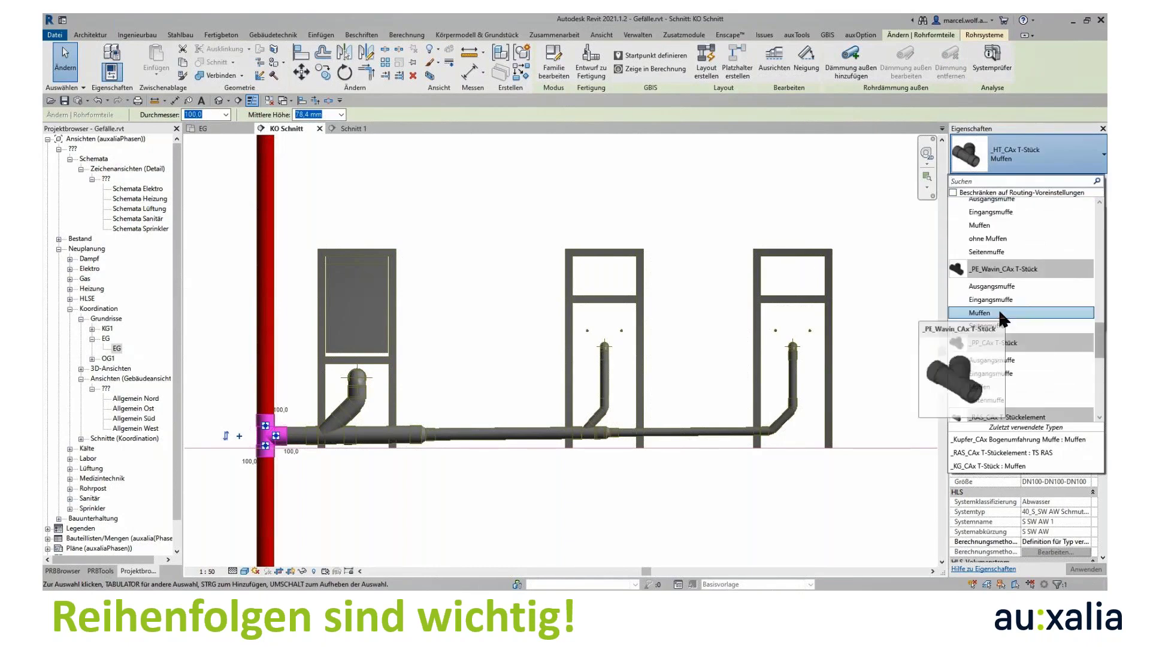
pyautogui.scroll(-1, 1001, 323)
pyautogui.scroll(-1, 997, 329)
pyautogui.scroll(-1, 994, 334)
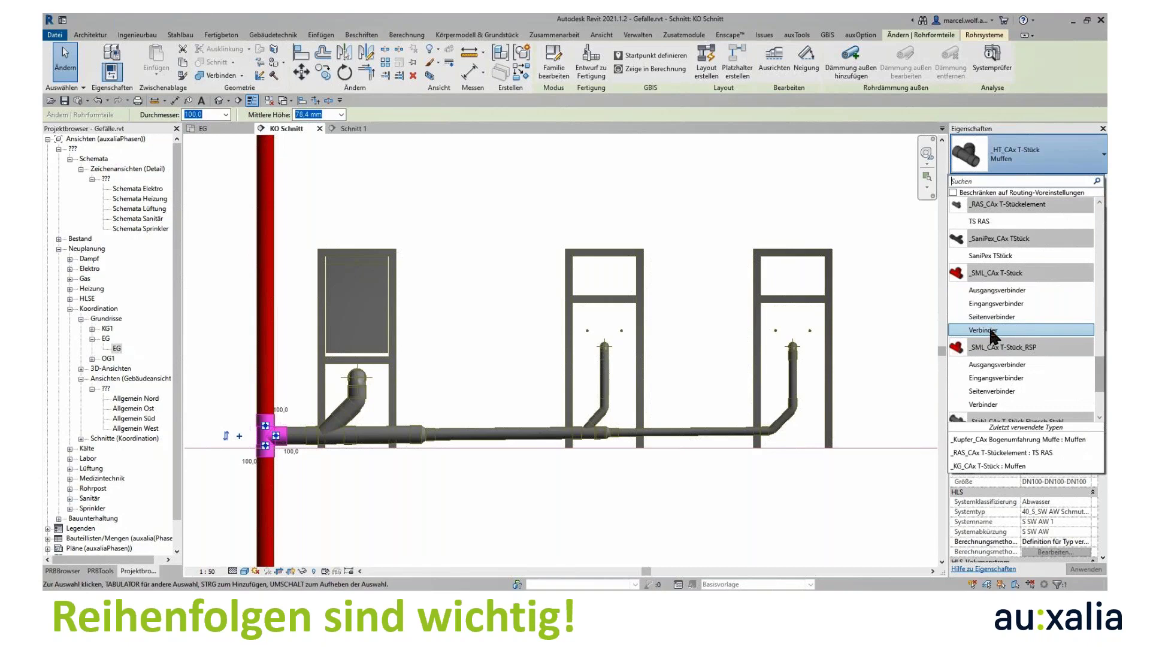
pyautogui.click(989, 331)
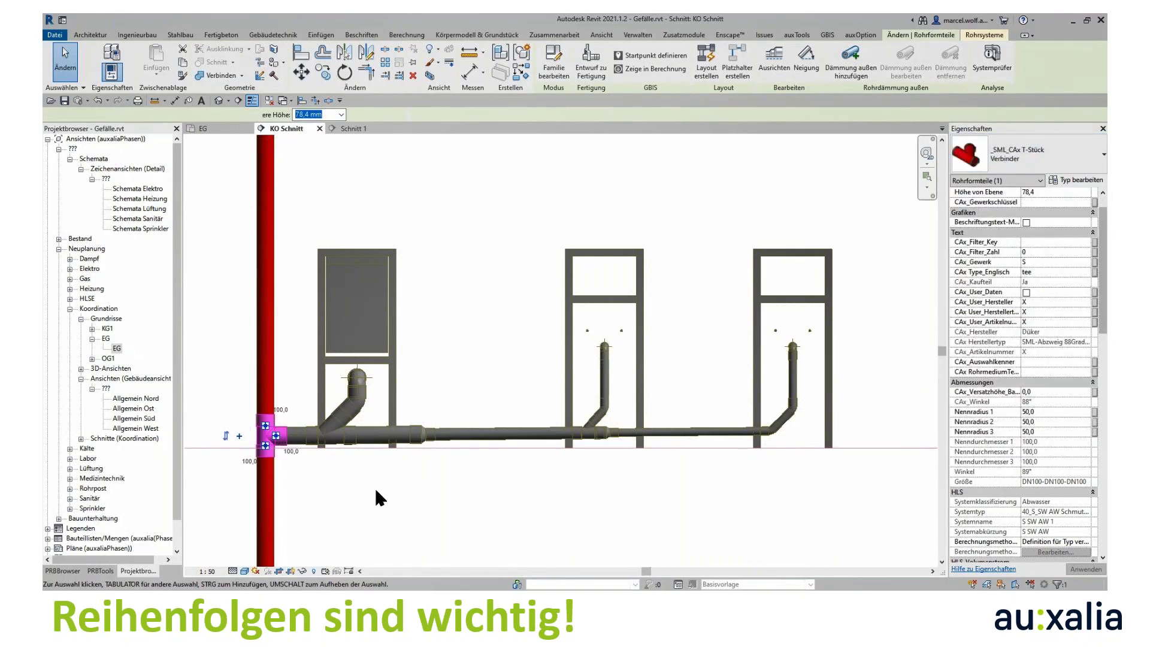
# Step: Make the DN100-DN70 and DN70-DN50 reducers non-symmetric
pyautogui.click(318, 478)
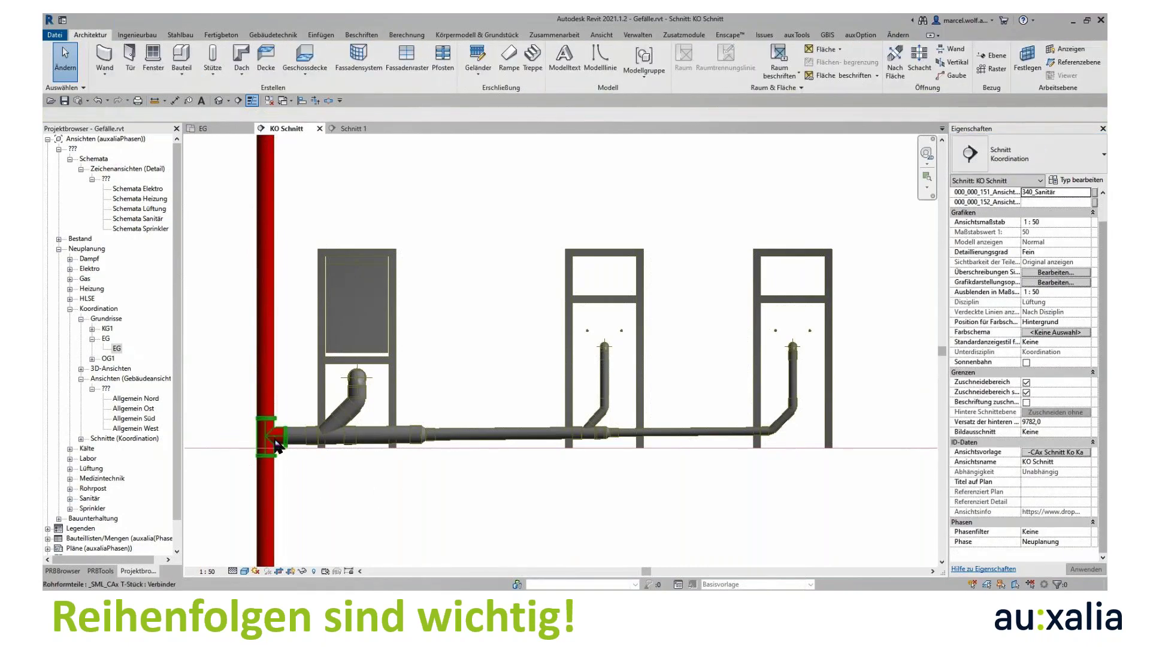
pyautogui.click(423, 435)
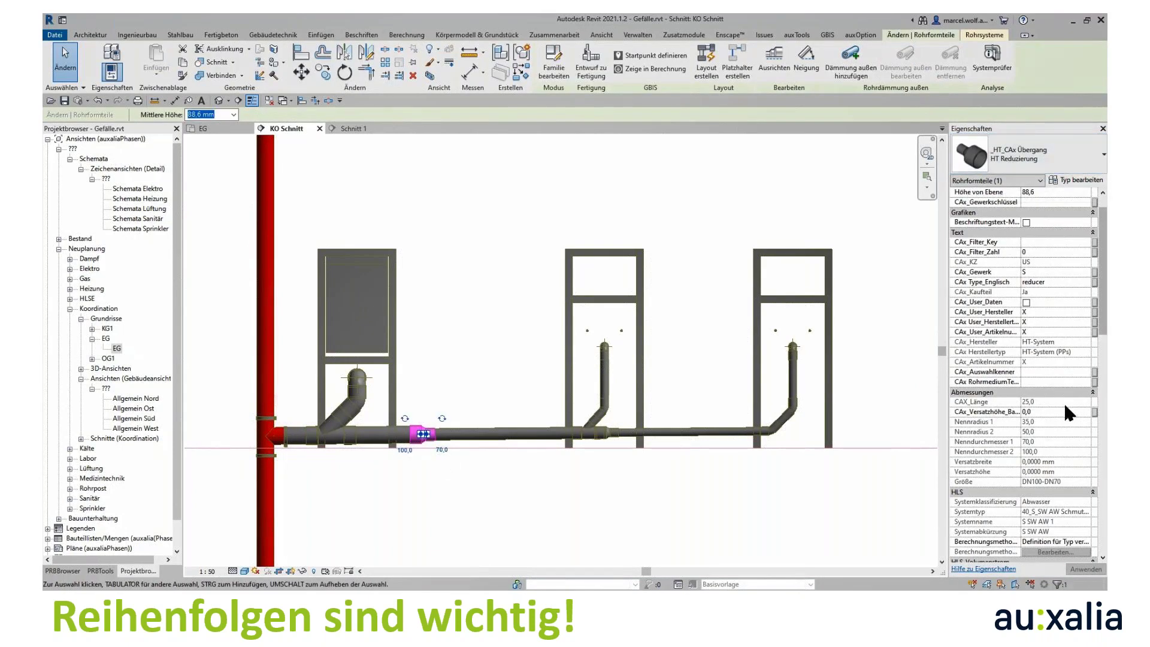
pyautogui.scroll(-3, 1057, 419)
pyautogui.scroll(-3, 1050, 426)
pyautogui.scroll(-3, 1046, 422)
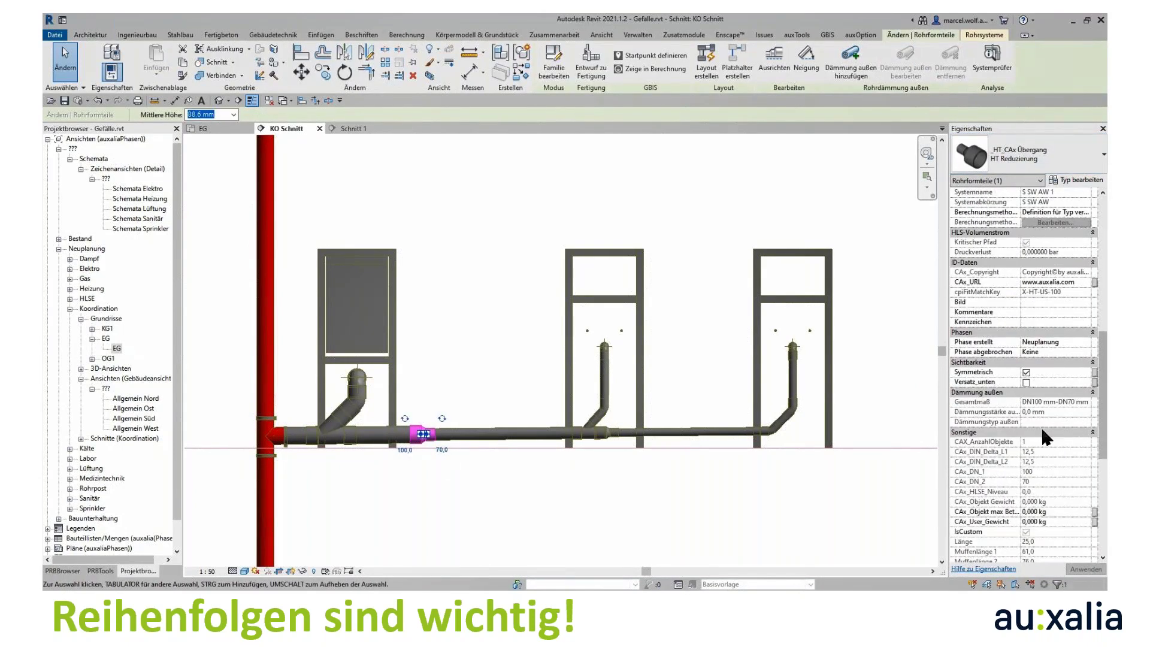
pyautogui.click(1026, 372)
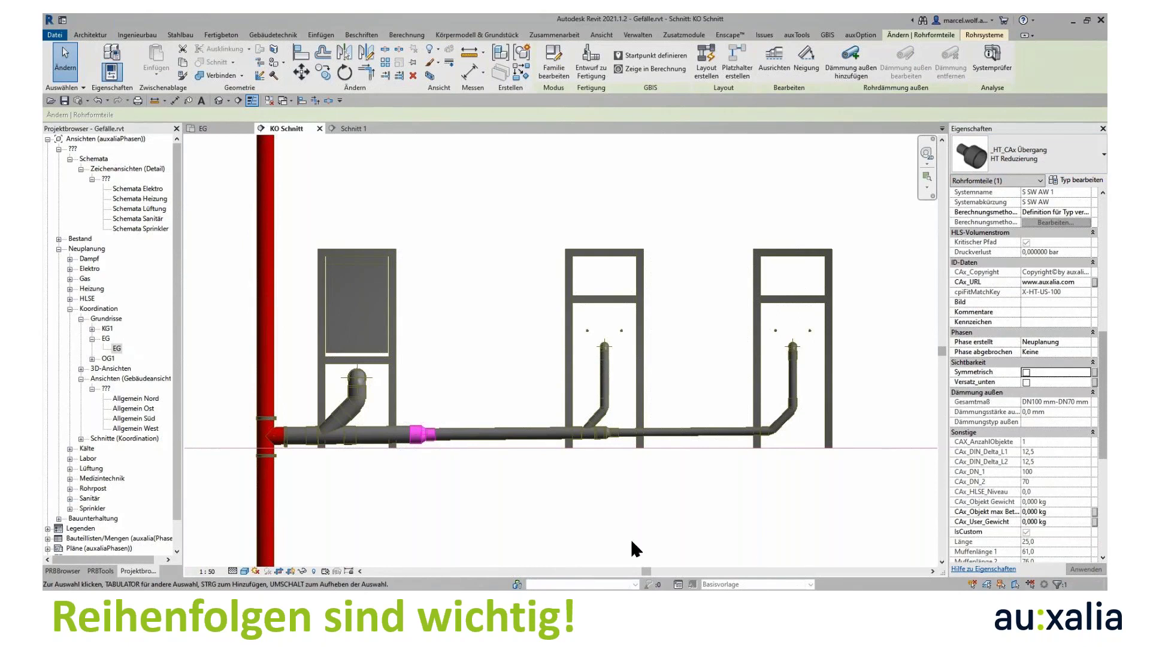
pyautogui.click(608, 439)
pyautogui.click(1027, 372)
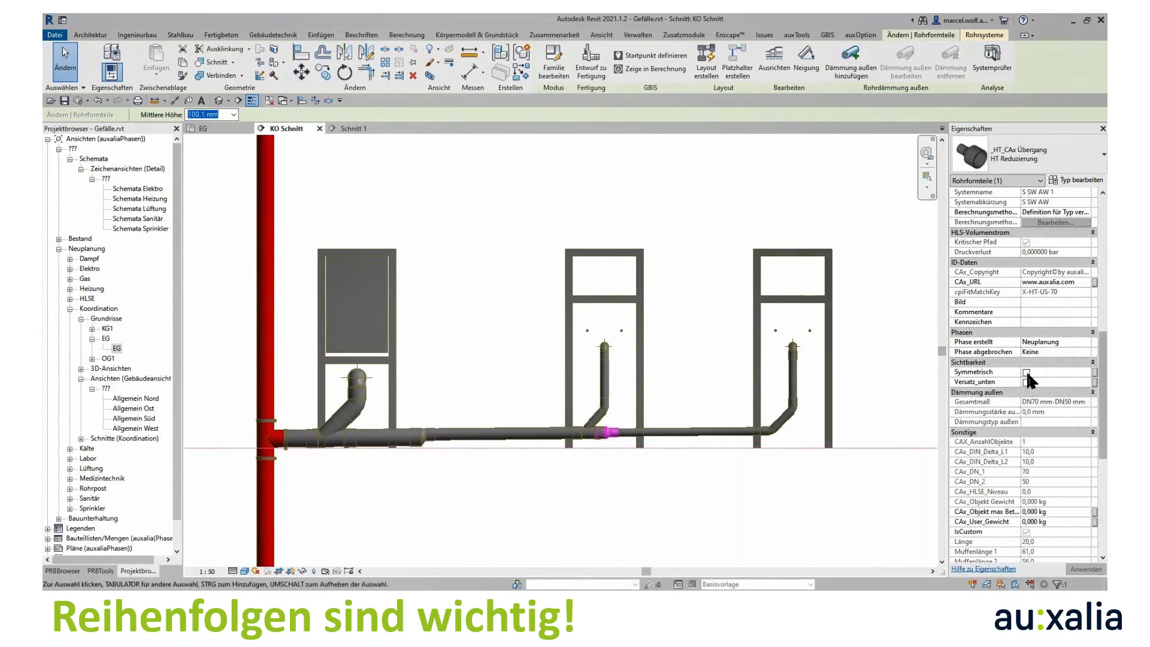
pyautogui.click(570, 519)
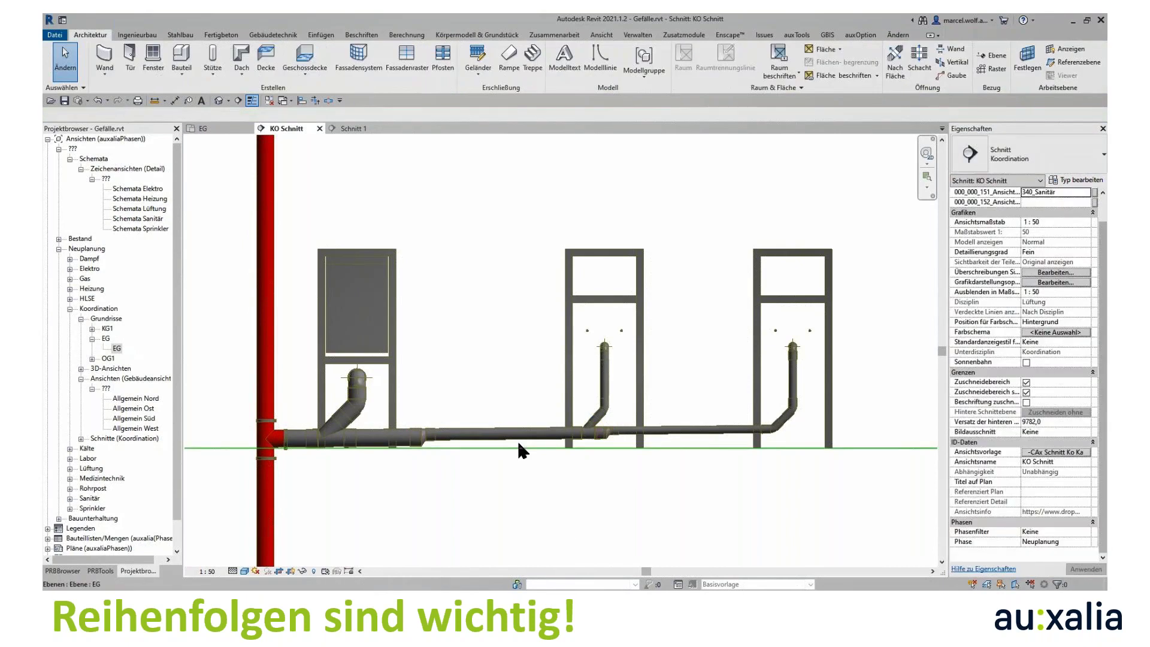